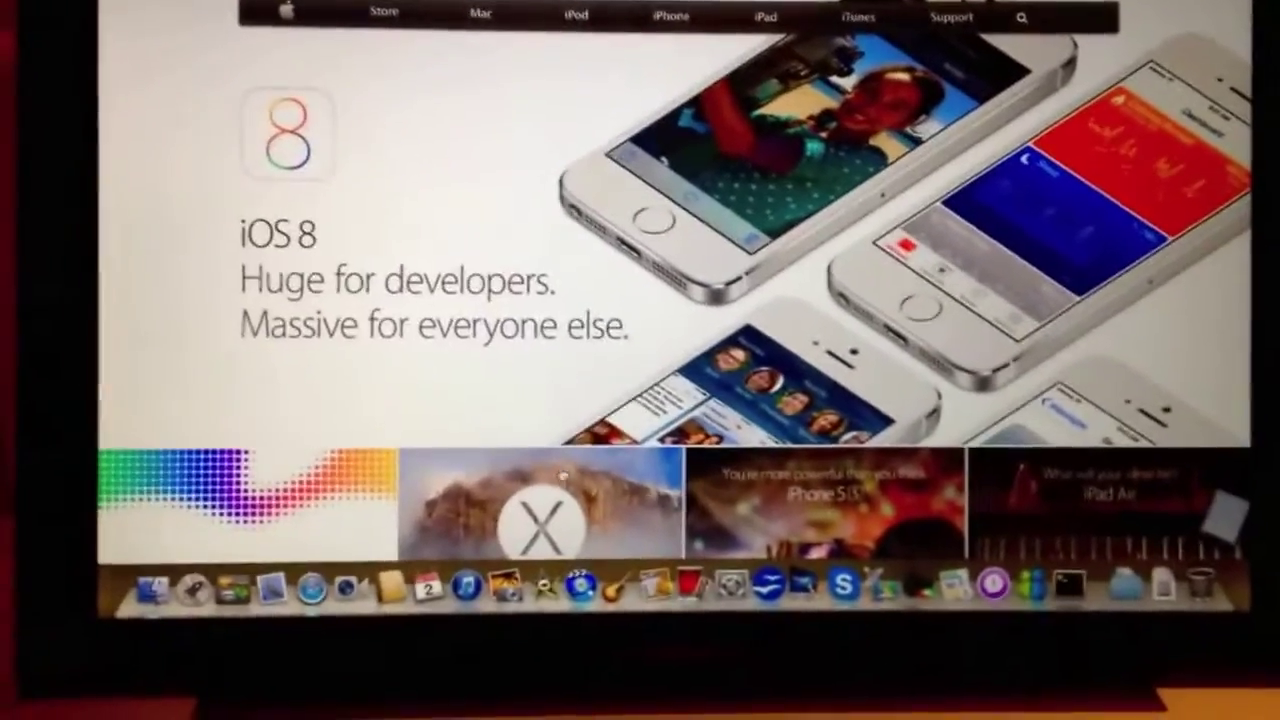
# Step: Go from apple.com to the OS X Yosemite preview page via the Mac section
pyautogui.click(566, 467)
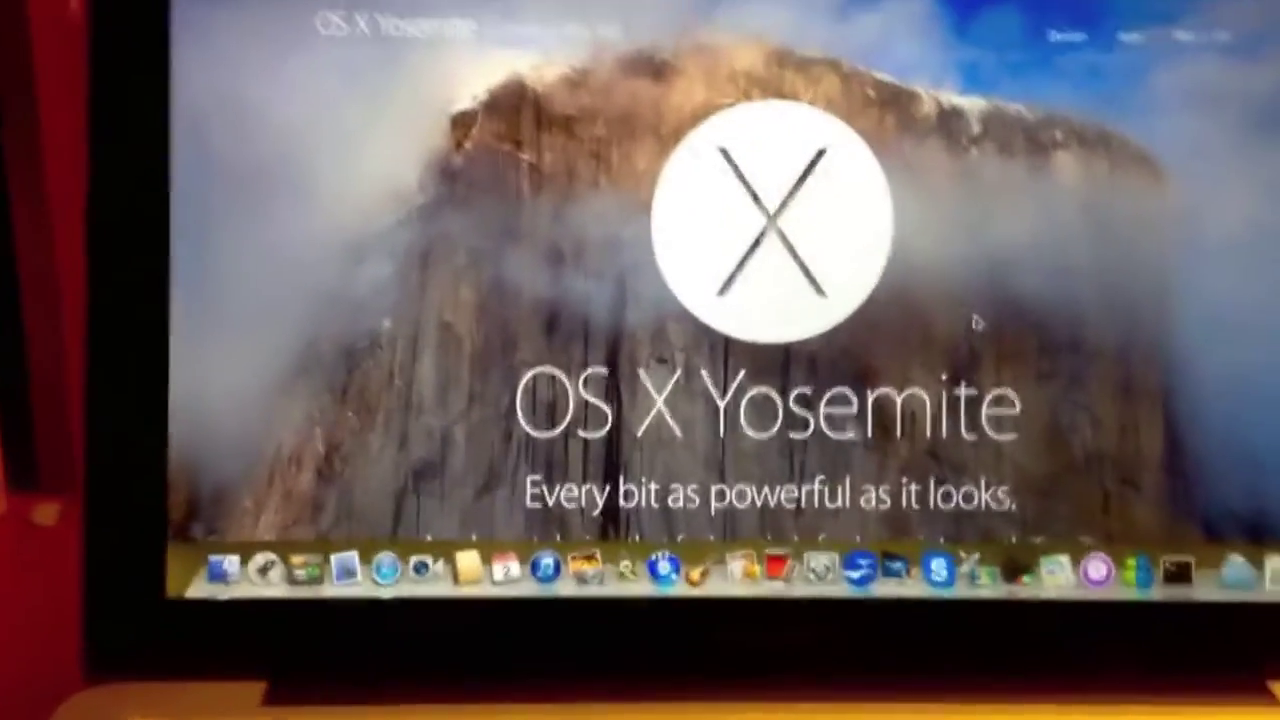
pyautogui.scroll(-2, 975, 320)
pyautogui.scroll(-3, 975, 320)
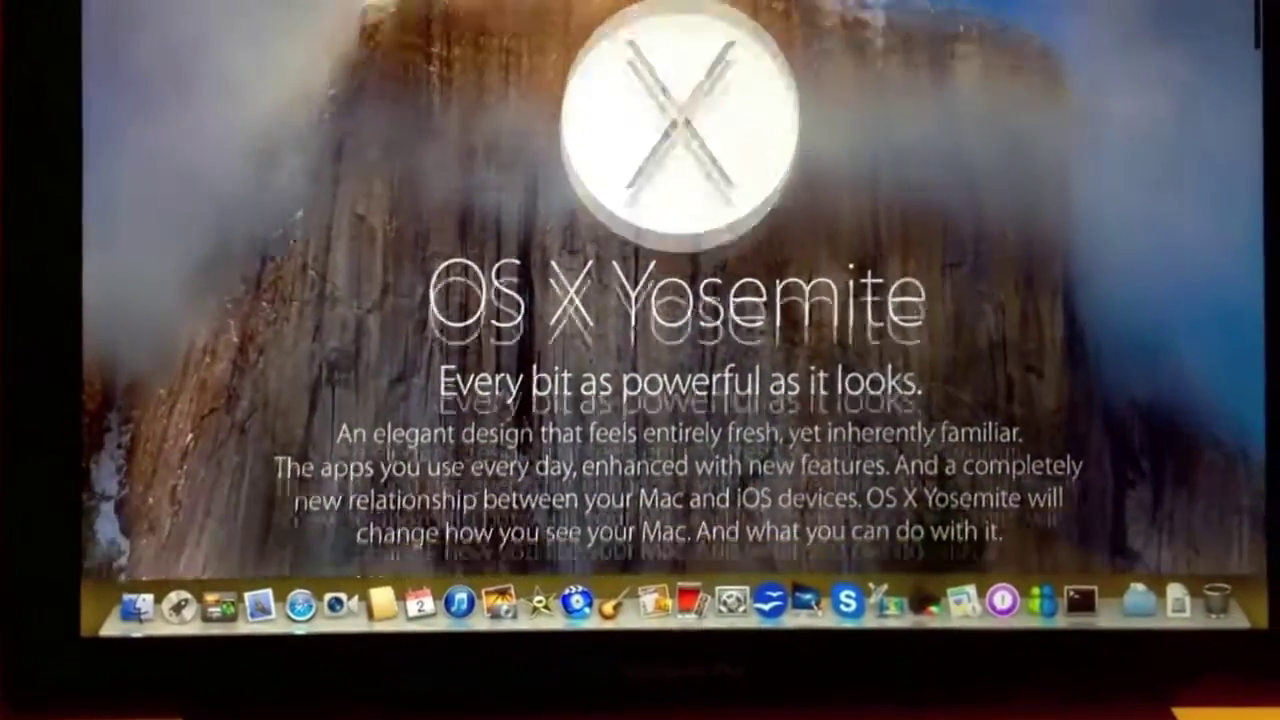
pyautogui.scroll(-2, 675, 350)
pyautogui.scroll(-1, 675, 350)
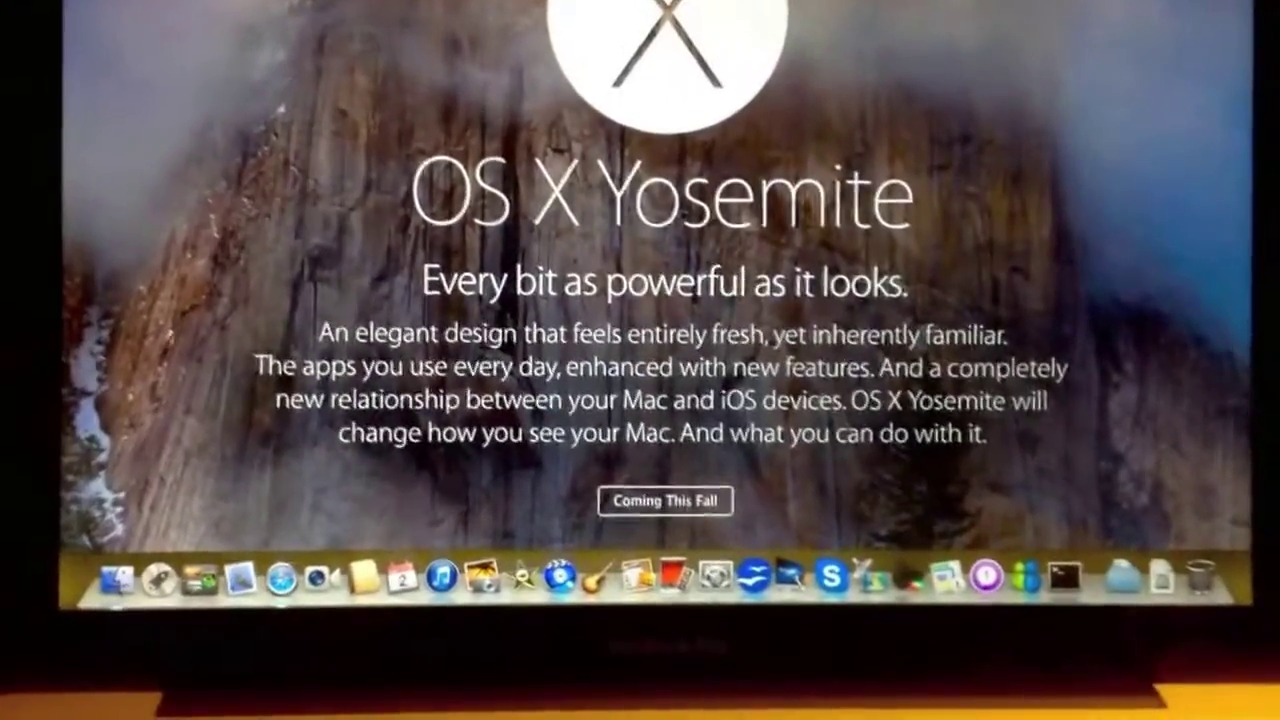
pyautogui.scroll(-2, 640, 350)
pyautogui.scroll(-2, 640, 350)
pyautogui.scroll(-2, 640, 350)
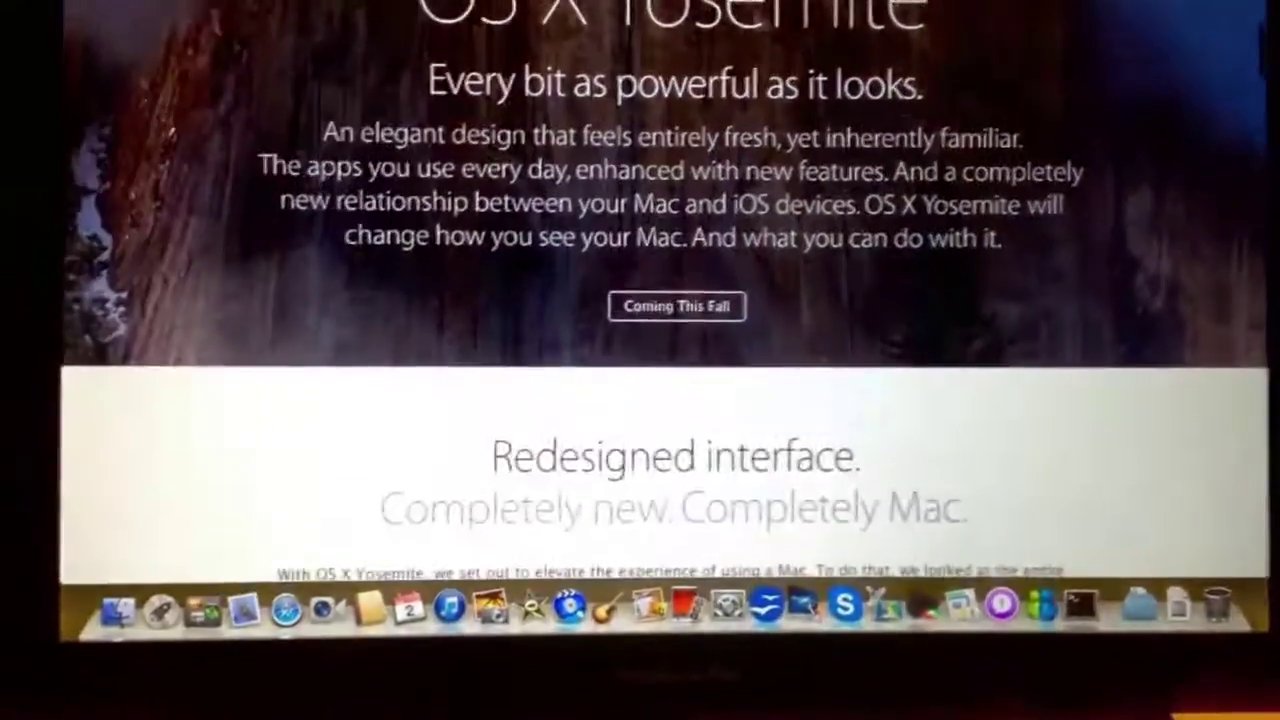
pyautogui.scroll(-2, 640, 350)
pyautogui.scroll(-2, 640, 350)
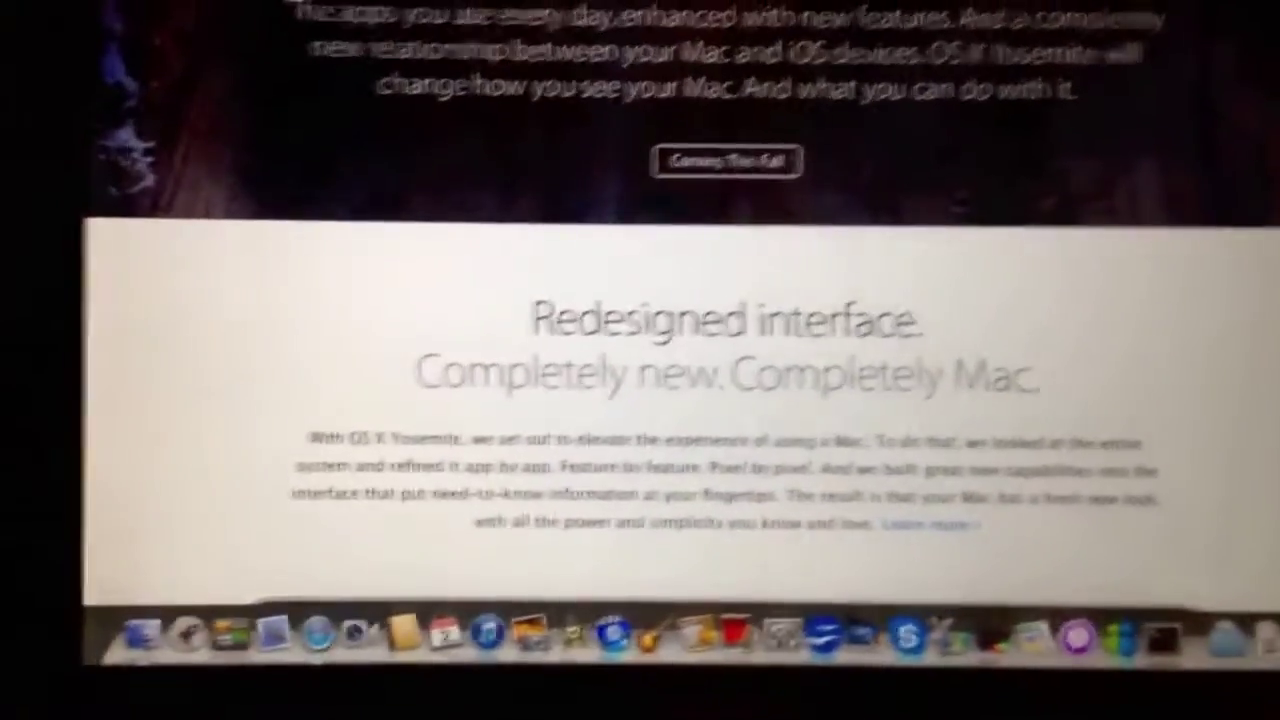
pyautogui.scroll(-2, 680, 400)
pyautogui.scroll(-3, 680, 400)
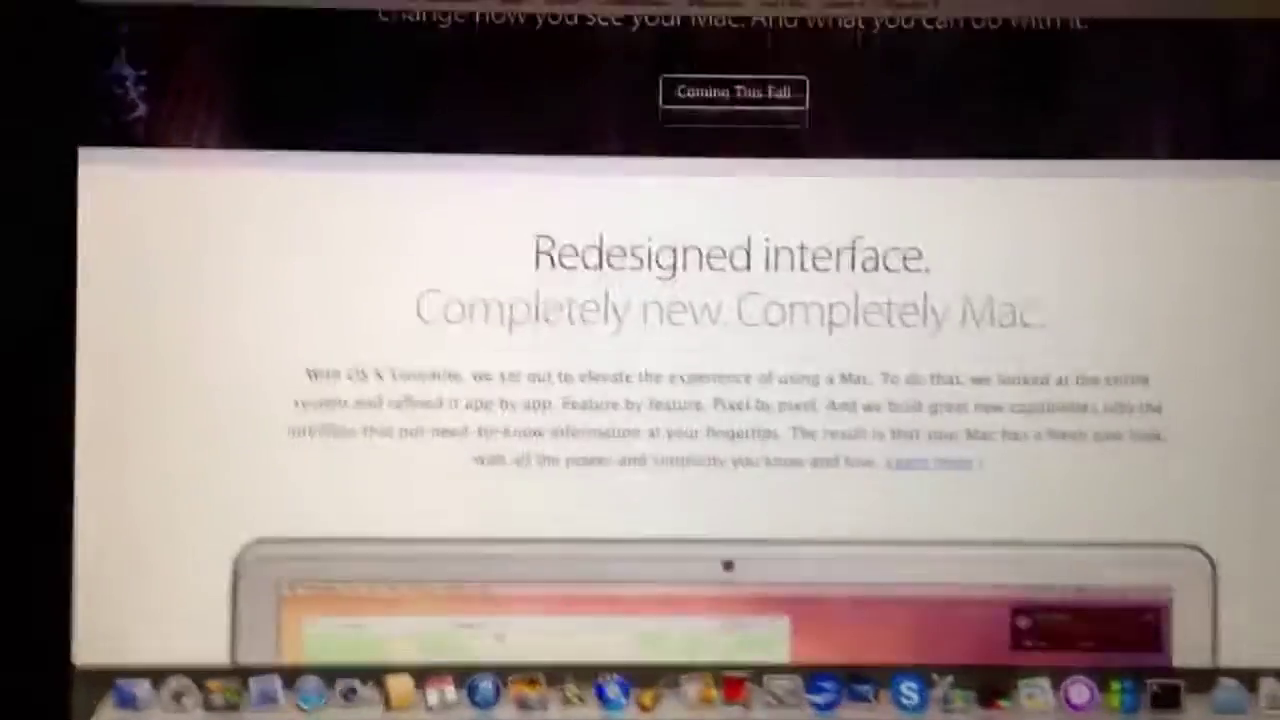
pyautogui.scroll(-1, 680, 400)
pyautogui.scroll(-1, 680, 400)
pyautogui.scroll(-1, 680, 400)
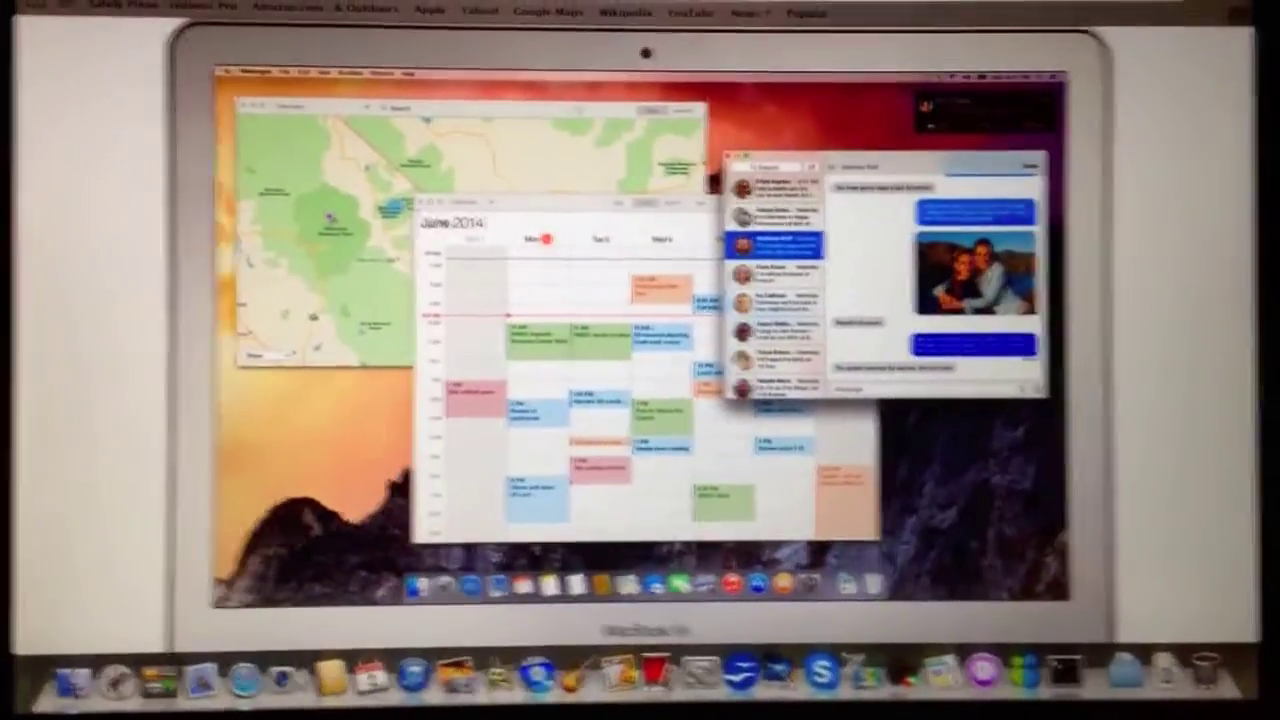
pyautogui.scroll(-1, 640, 400)
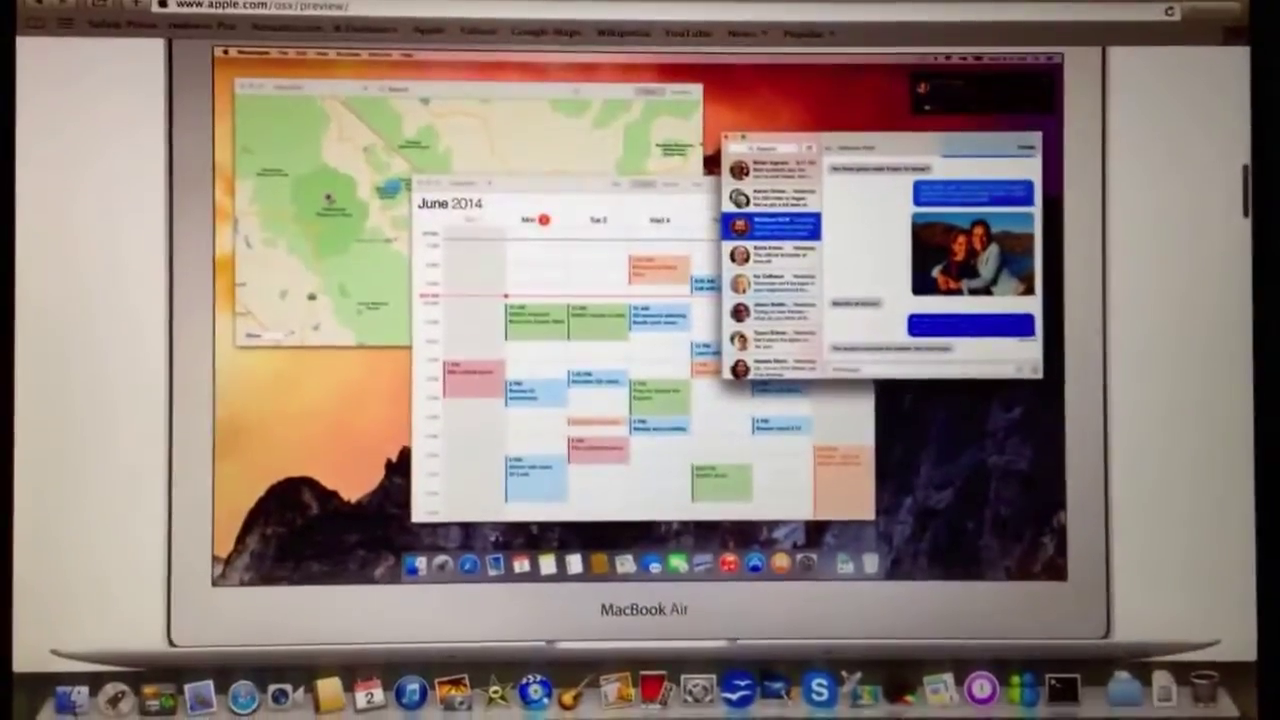
pyautogui.scroll(-2, 640, 400)
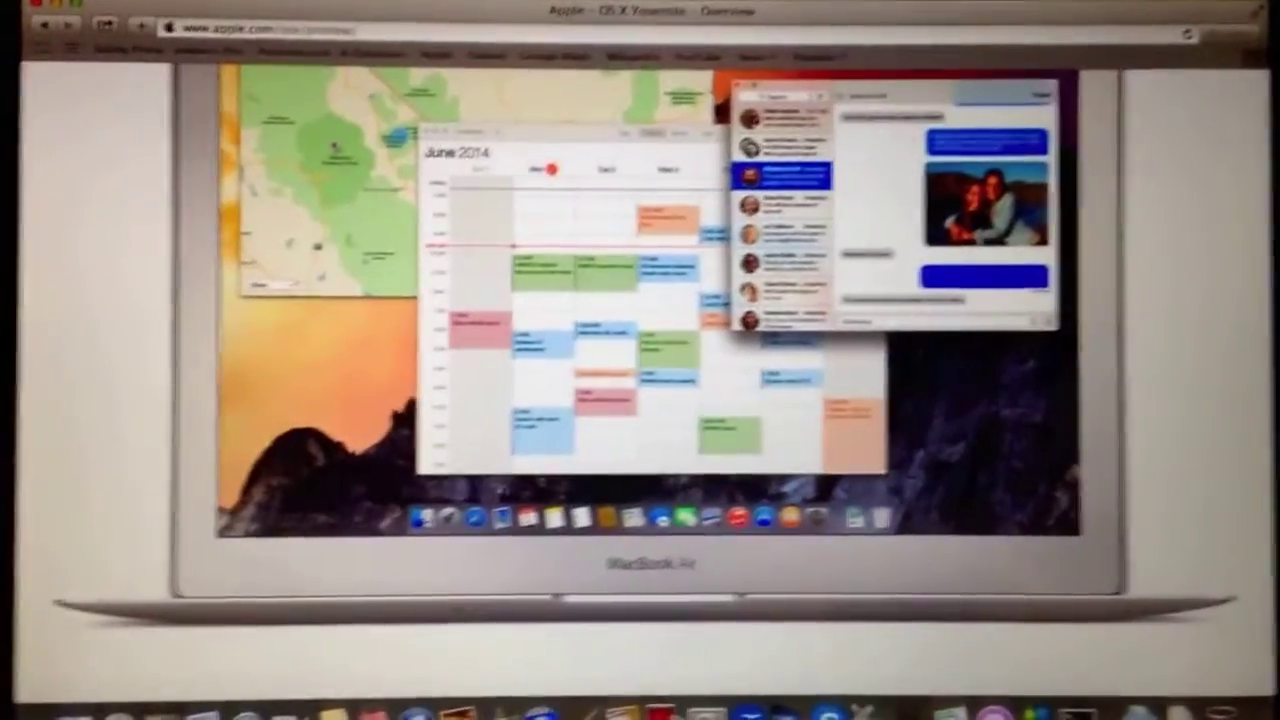
pyautogui.scroll(-2, 640, 400)
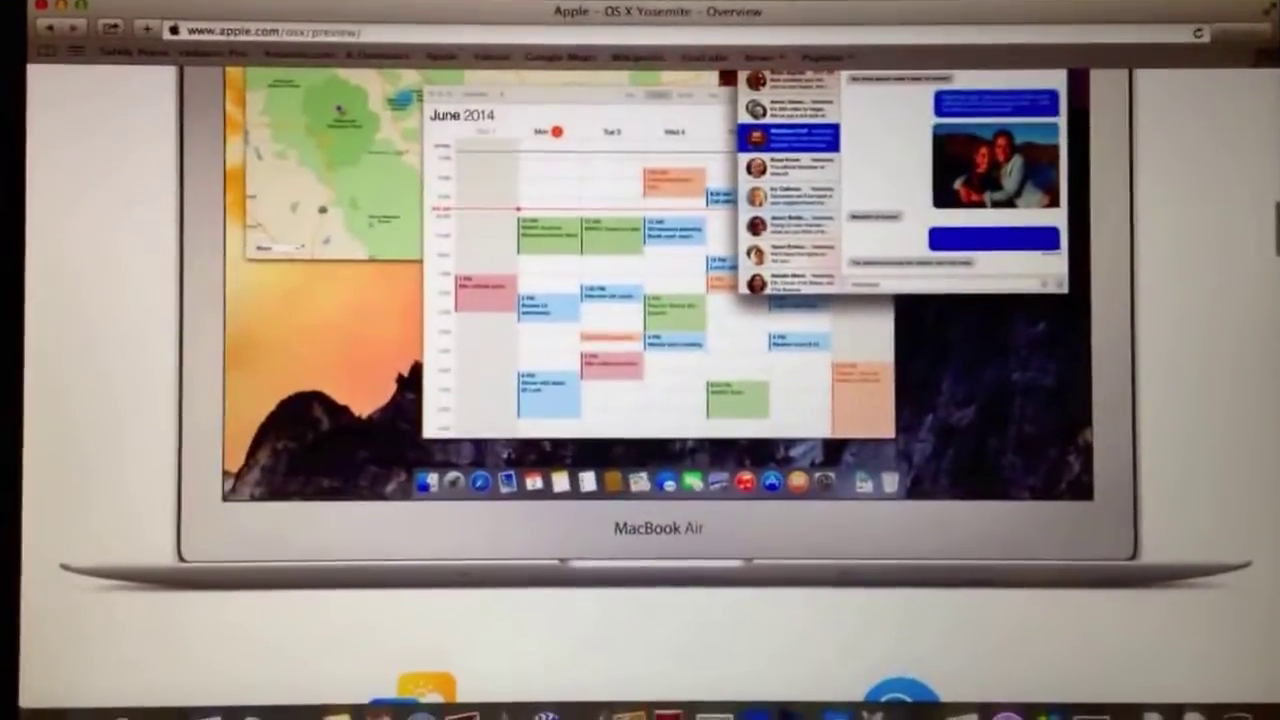
pyautogui.scroll(-1, 640, 400)
pyautogui.scroll(-1, 640, 400)
pyautogui.scroll(-1, 640, 400)
pyautogui.scroll(-1, 640, 400)
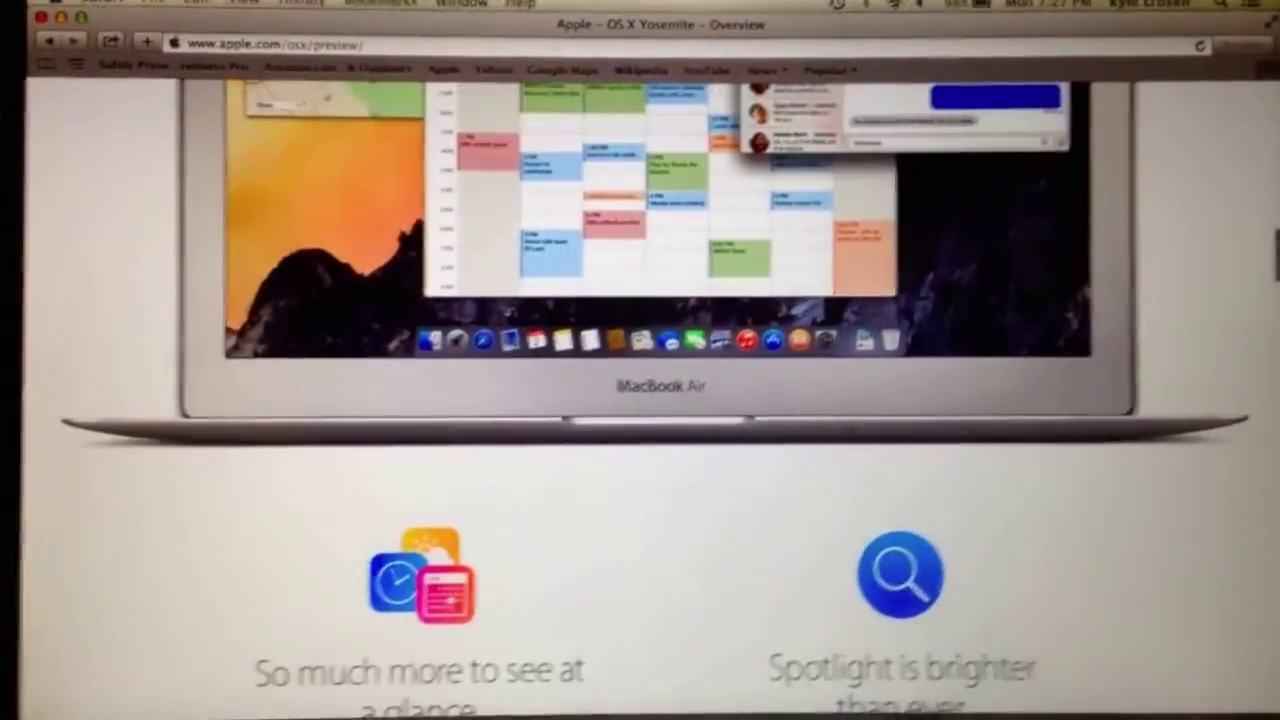
pyautogui.scroll(-1, 640, 400)
pyautogui.scroll(-1, 640, 400)
pyautogui.scroll(-1, 640, 400)
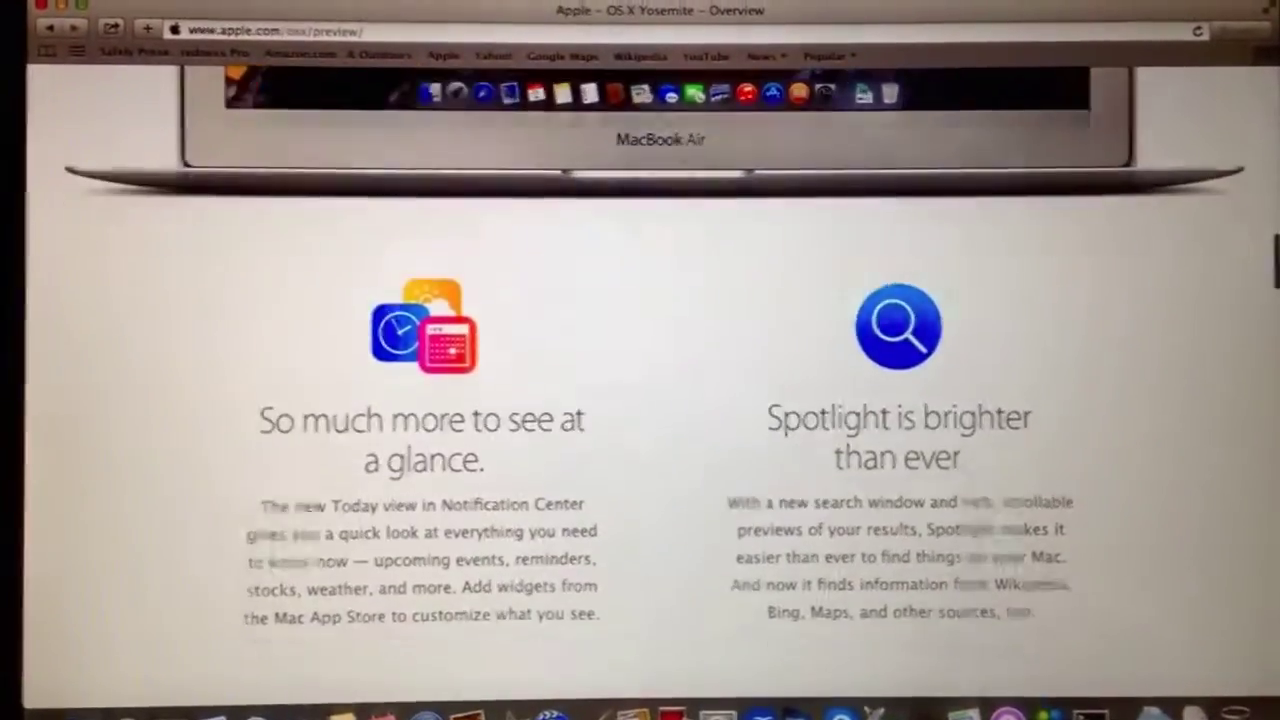
pyautogui.scroll(-1, 640, 400)
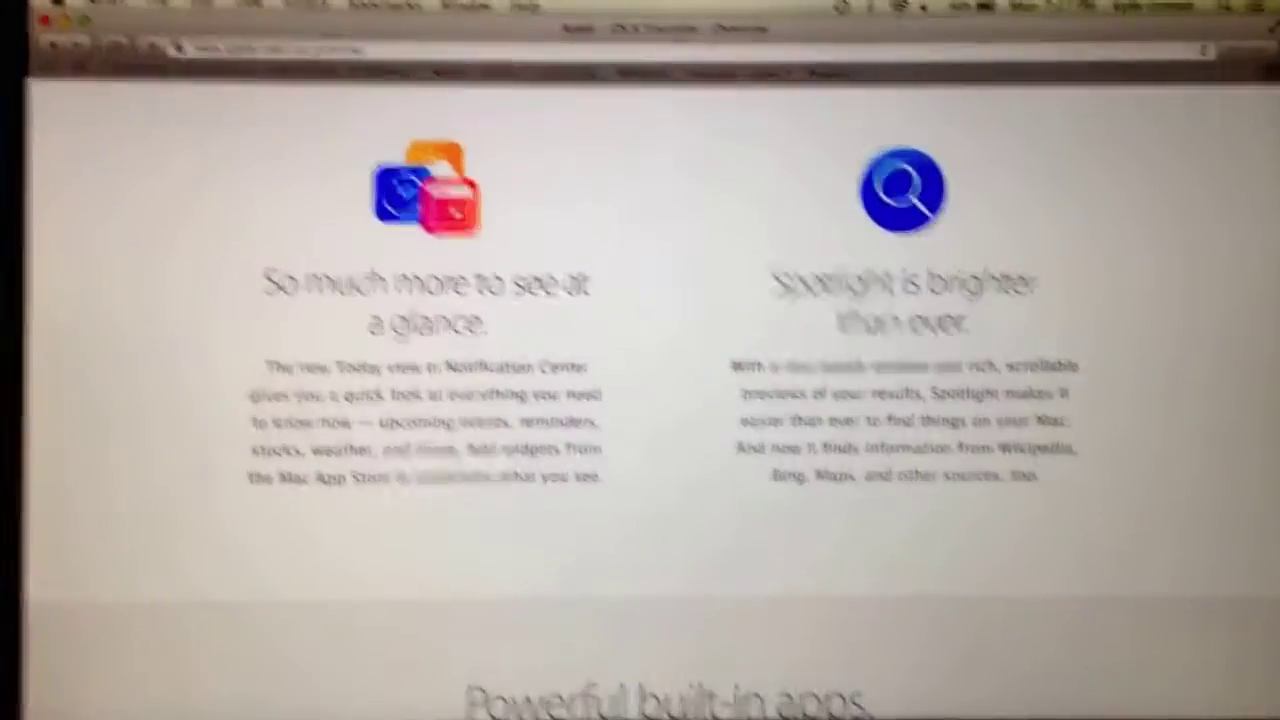
pyautogui.scroll(-1, 640, 400)
pyautogui.scroll(-1, 640, 400)
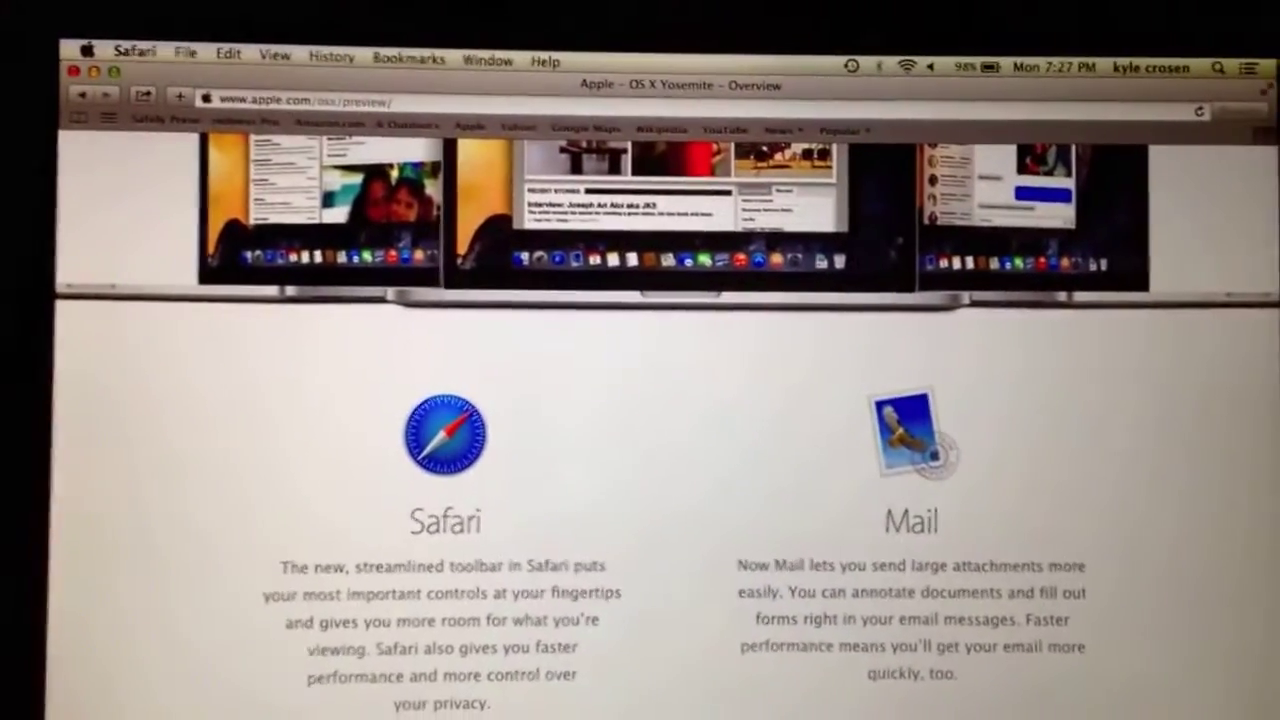
pyautogui.scroll(-3, 640, 400)
pyautogui.scroll(-2, 640, 400)
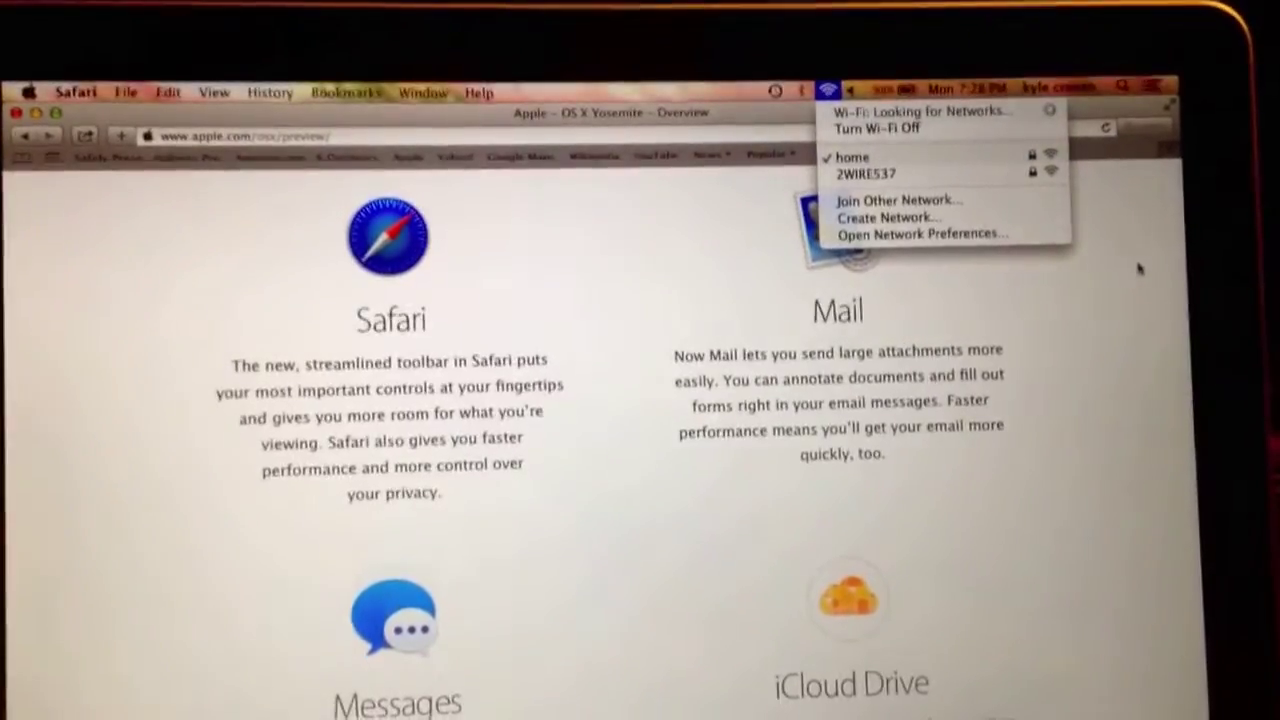
# Step: Dismiss the Wi-Fi networks menu so the Yosemite page is readable again
pyautogui.click(1140, 266)
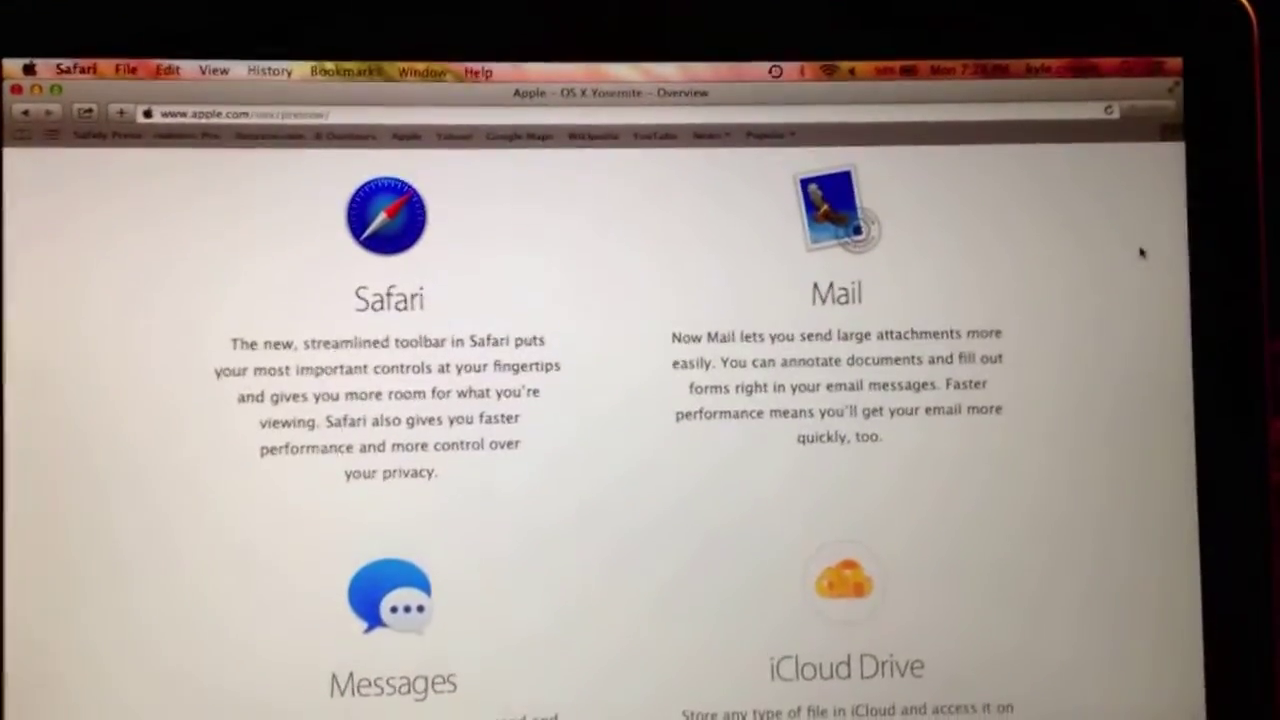
pyautogui.scroll(-3, 1141, 259)
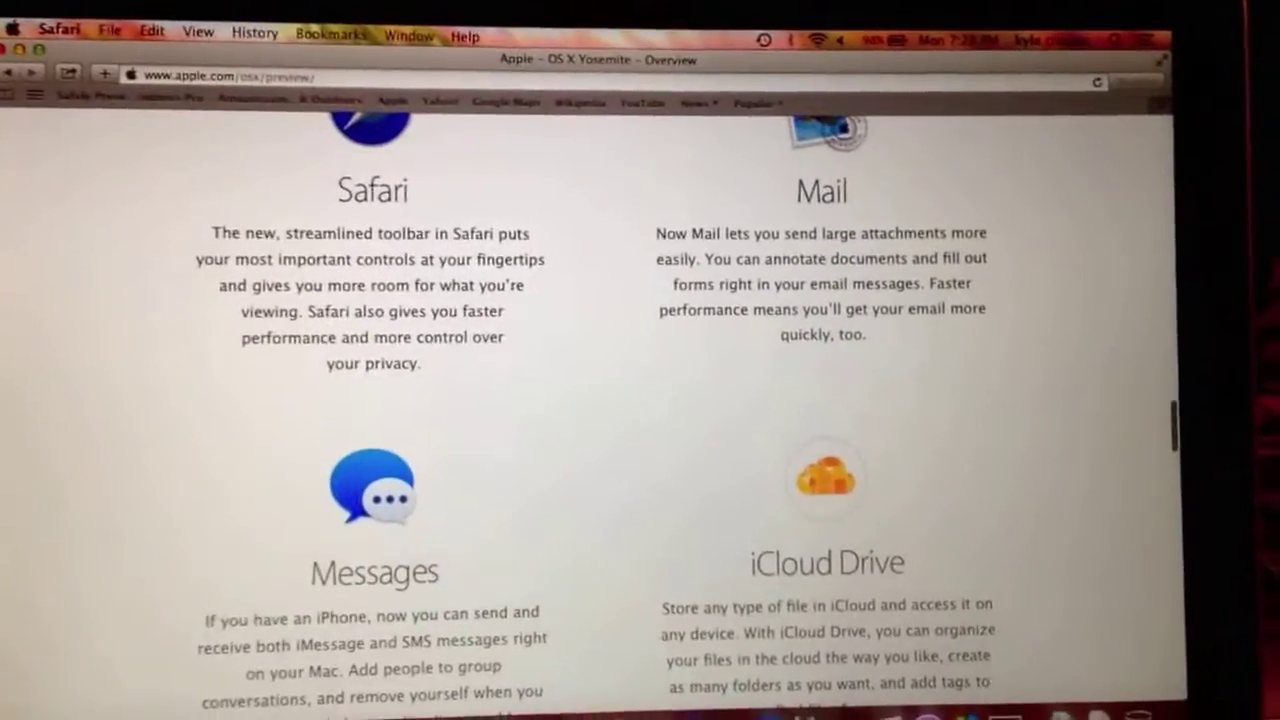
pyautogui.scroll(-2, 600, 400)
pyautogui.scroll(-2, 600, 400)
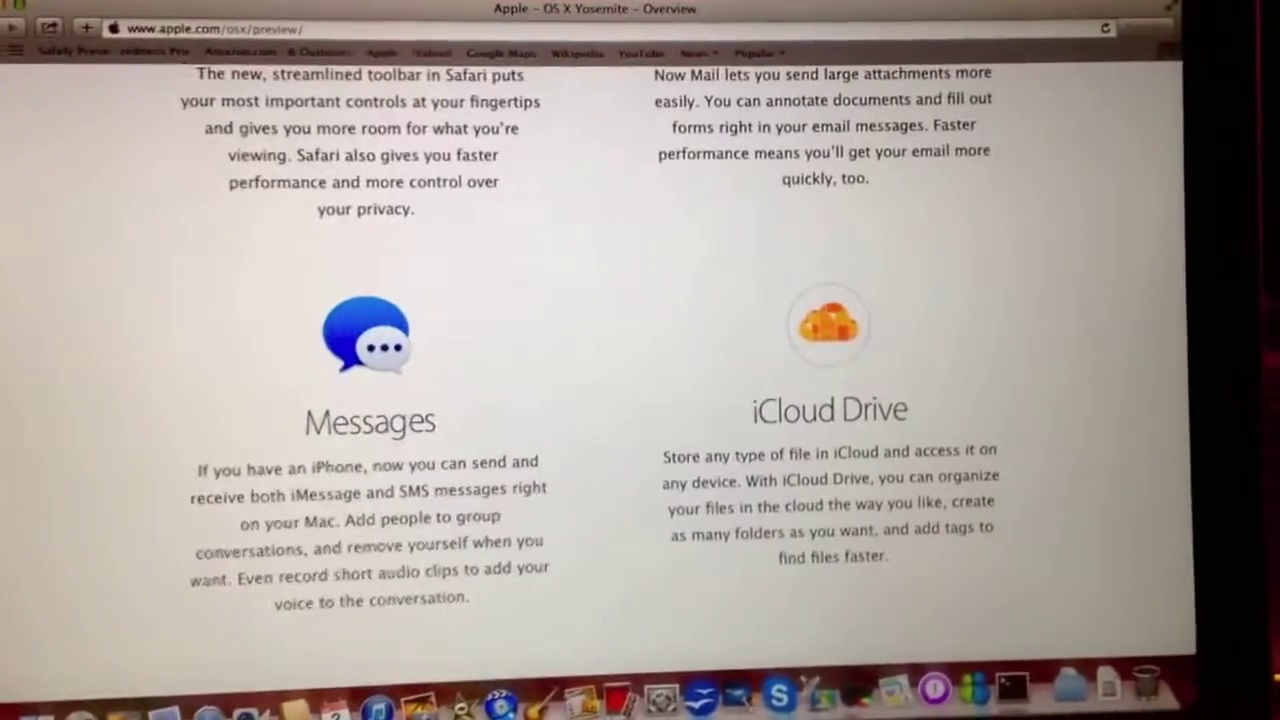
pyautogui.scroll(-2, 600, 360)
pyautogui.scroll(-2, 600, 360)
pyautogui.scroll(-3, 600, 360)
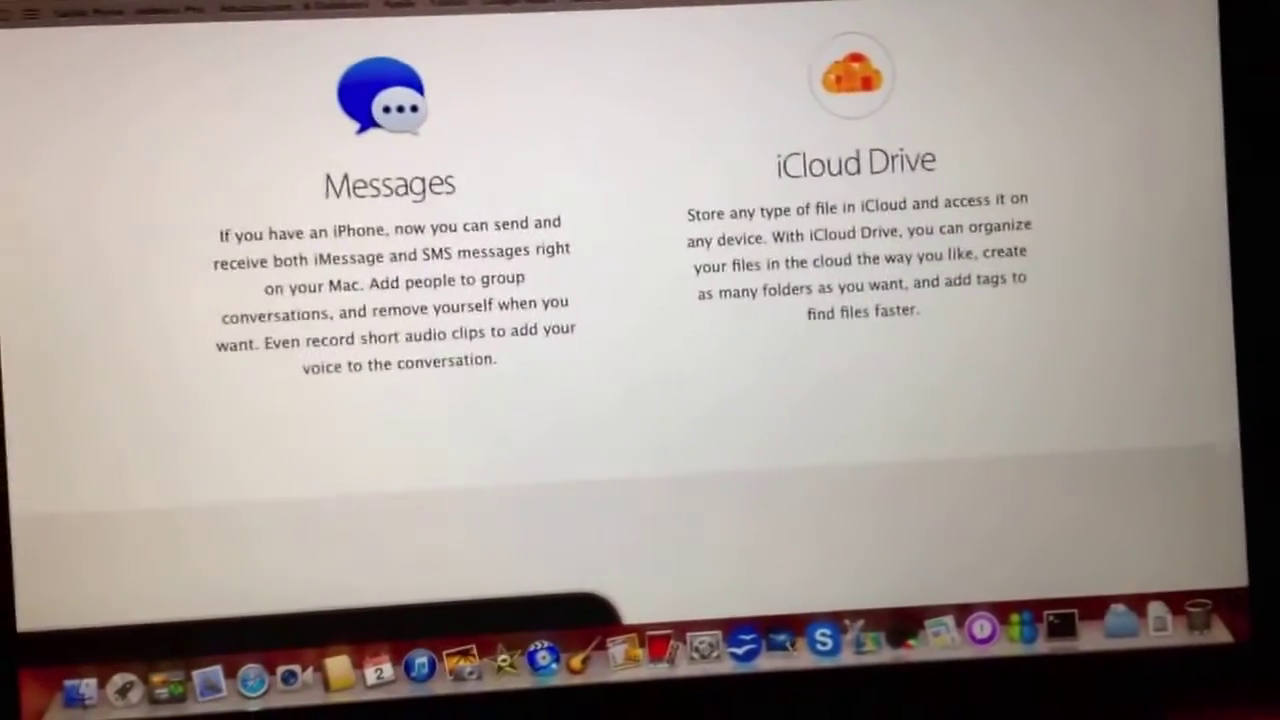
pyautogui.scroll(-1, 640, 360)
pyautogui.scroll(-2, 640, 360)
pyautogui.scroll(-1, 640, 360)
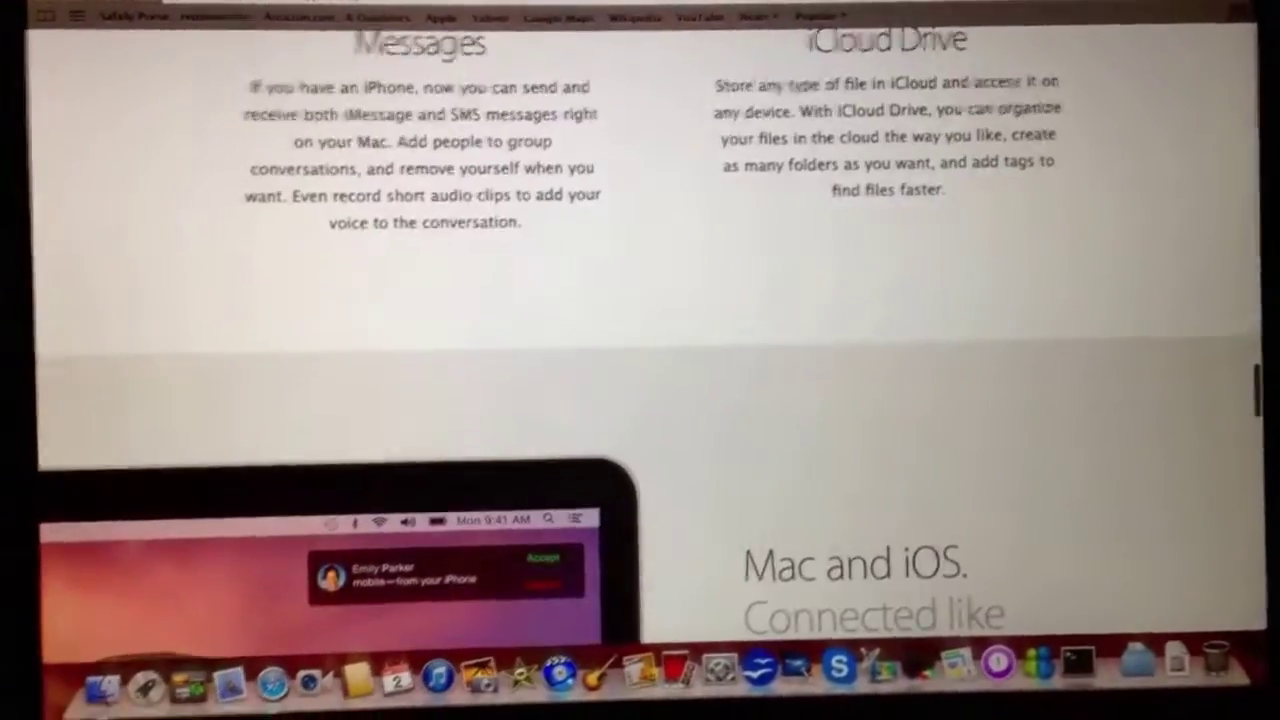
pyautogui.scroll(-3, 640, 360)
pyautogui.scroll(-3, 640, 360)
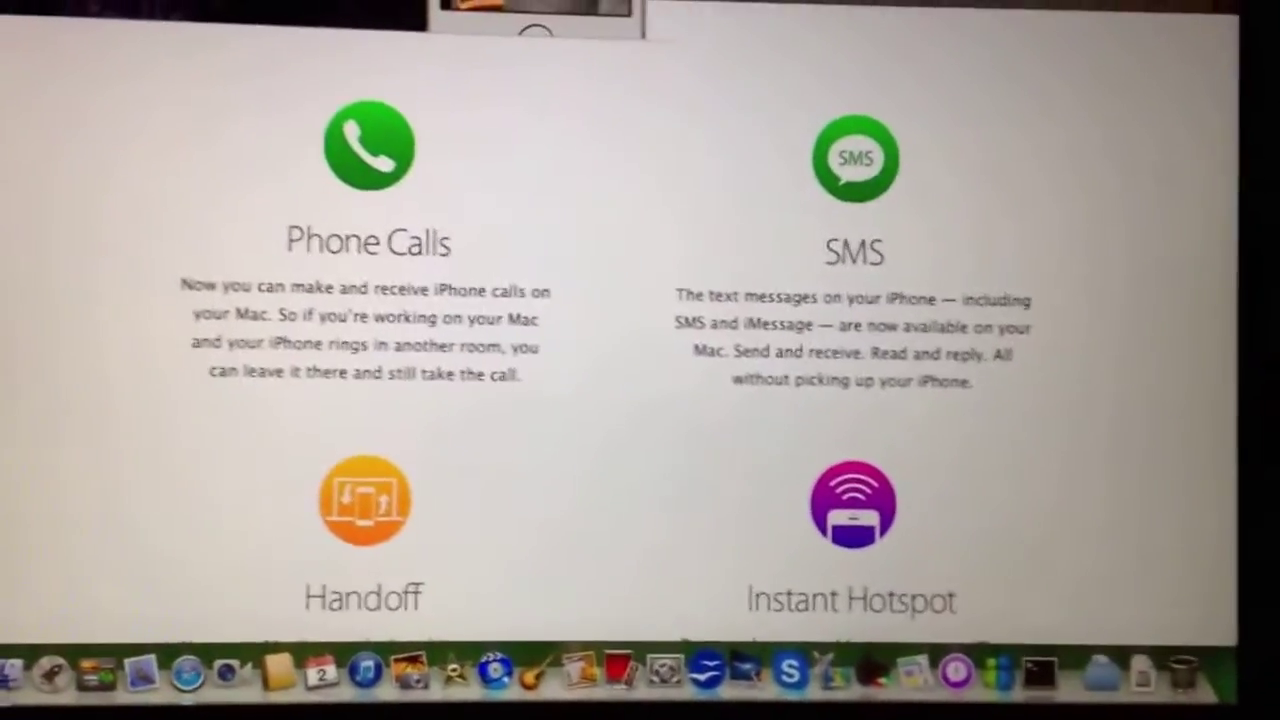
pyautogui.scroll(-2, 640, 360)
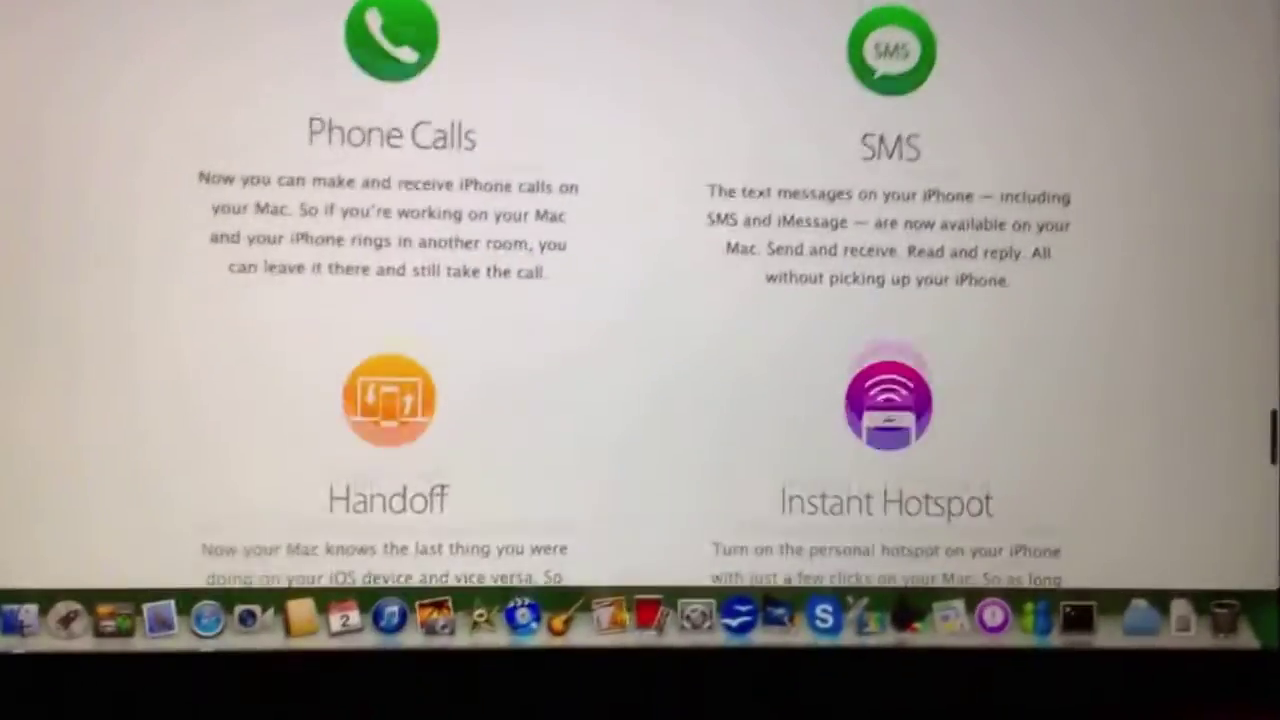
pyautogui.scroll(-5, 640, 300)
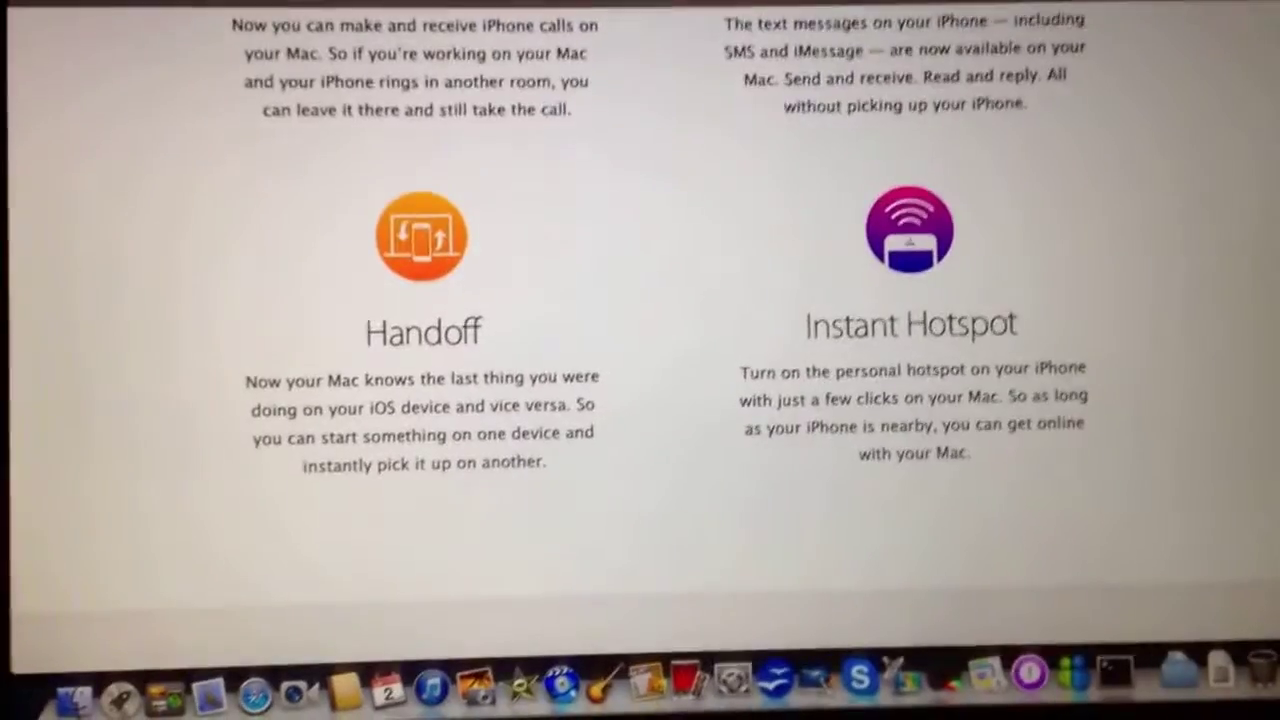
pyautogui.scroll(-1, 640, 330)
pyautogui.scroll(-5, 640, 330)
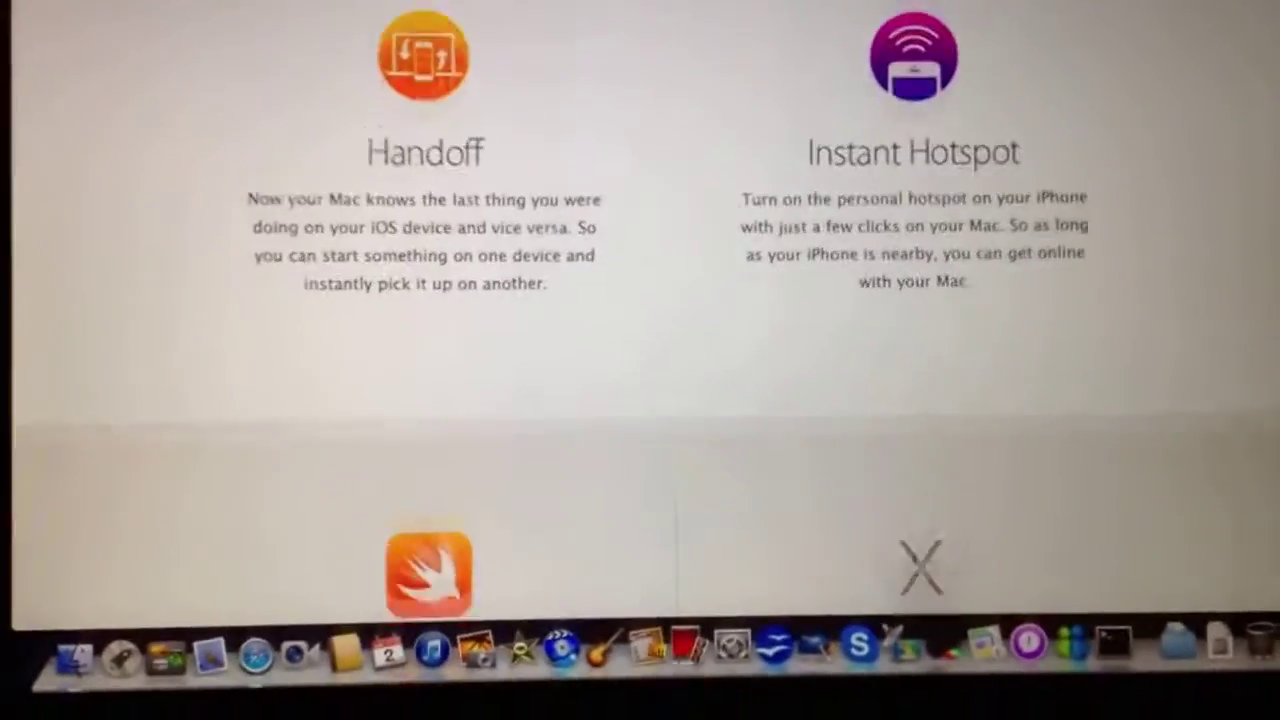
pyautogui.scroll(-2, 640, 330)
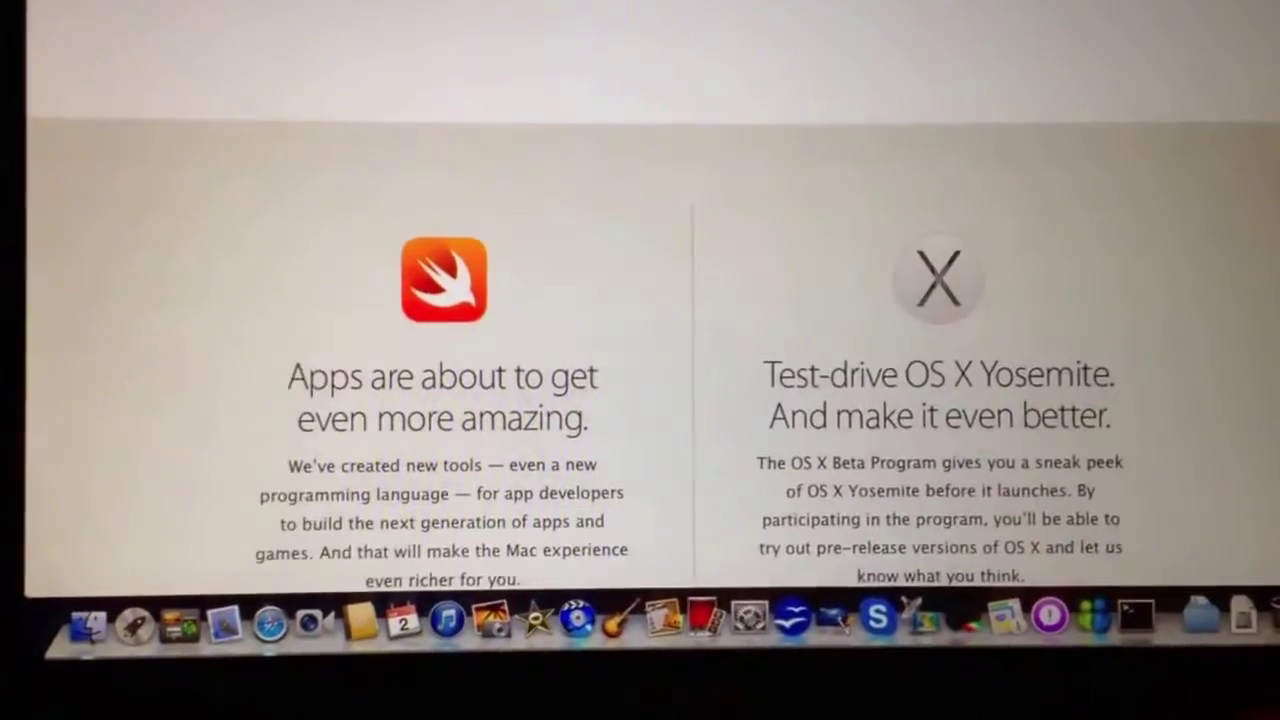
pyautogui.scroll(-2, 640, 330)
pyautogui.scroll(-2, 640, 330)
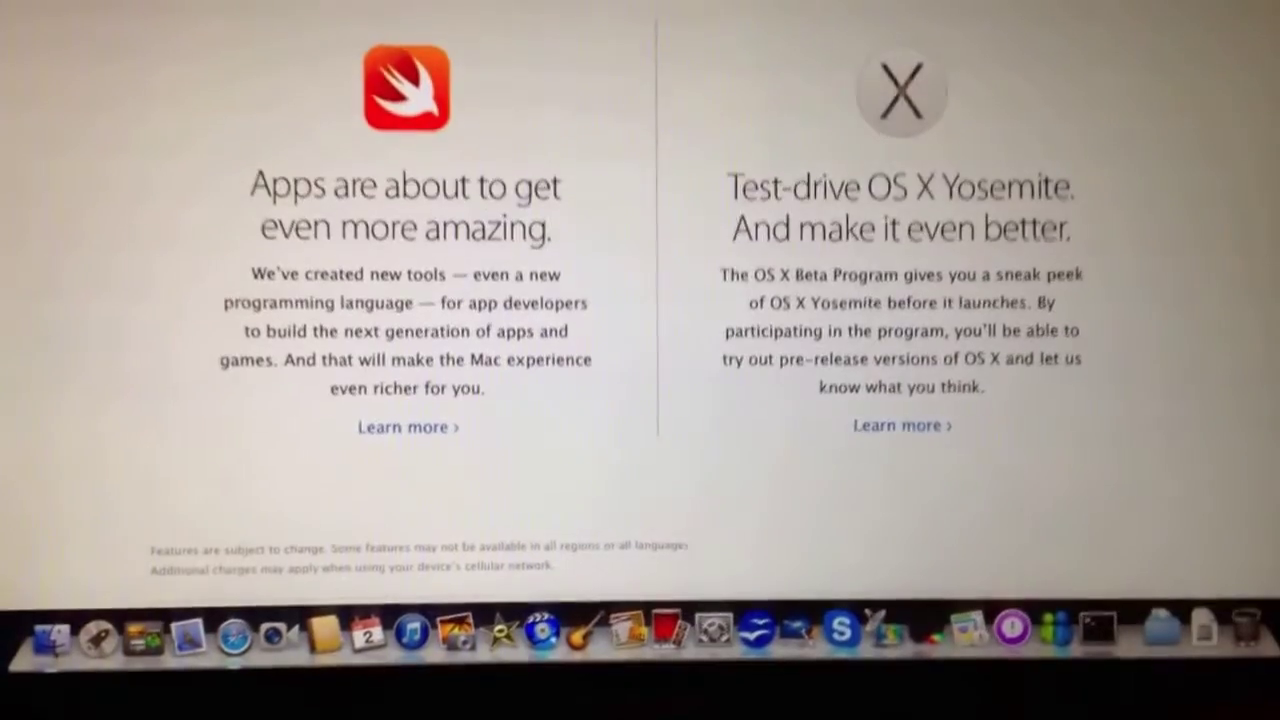
pyautogui.scroll(-1, 640, 300)
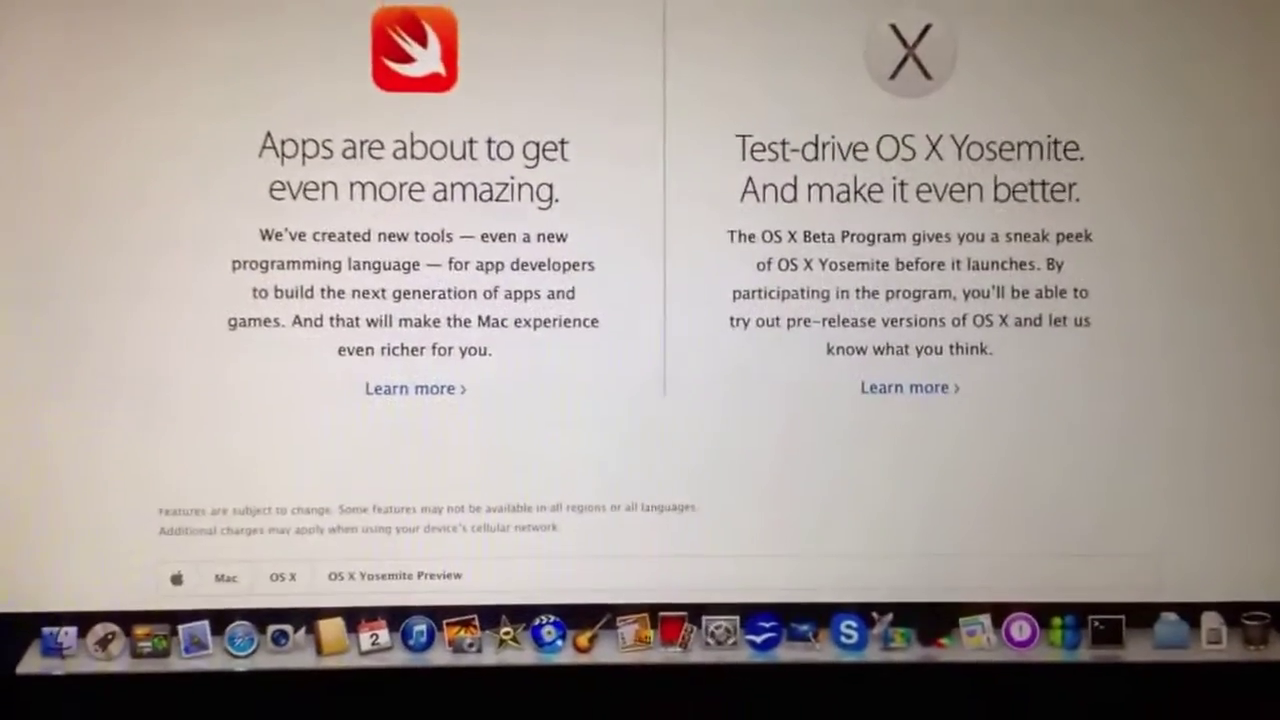
pyautogui.scroll(-1, 640, 300)
pyautogui.scroll(-1, 640, 300)
pyautogui.scroll(-2, 640, 300)
pyautogui.scroll(1, 640, 300)
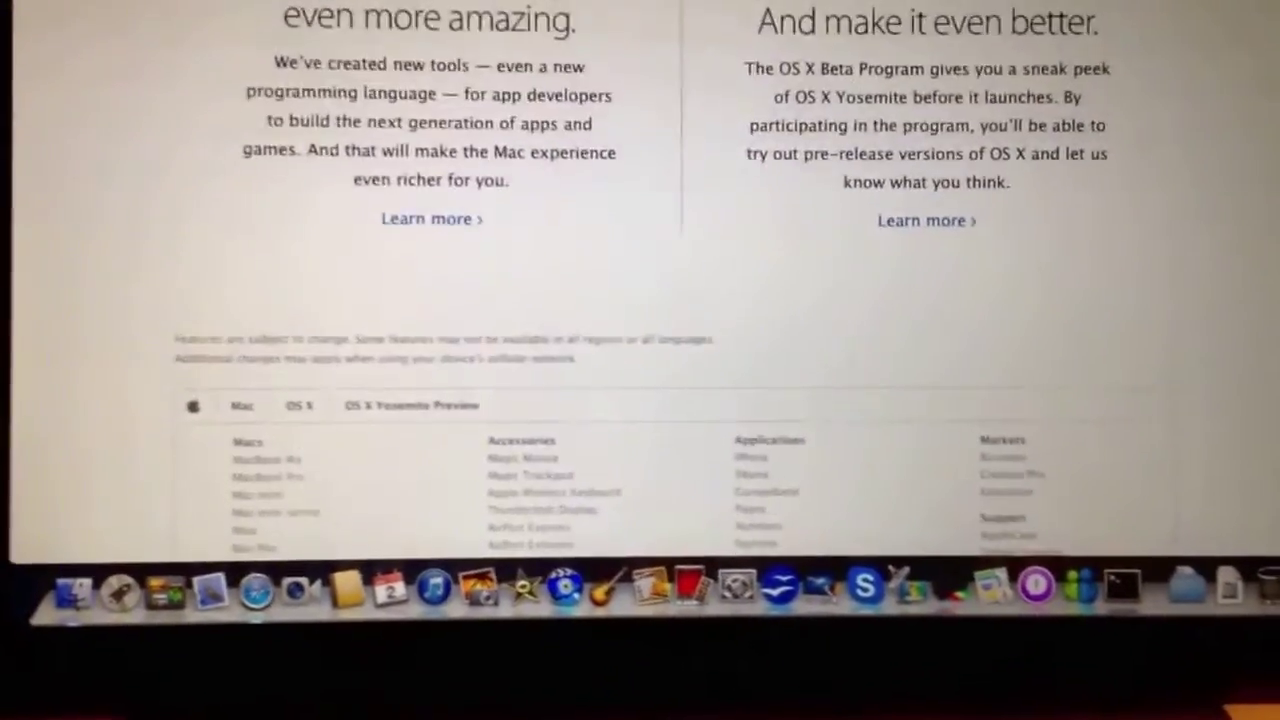
pyautogui.scroll(3, 640, 300)
pyautogui.scroll(2, 640, 300)
pyautogui.scroll(-1, 640, 300)
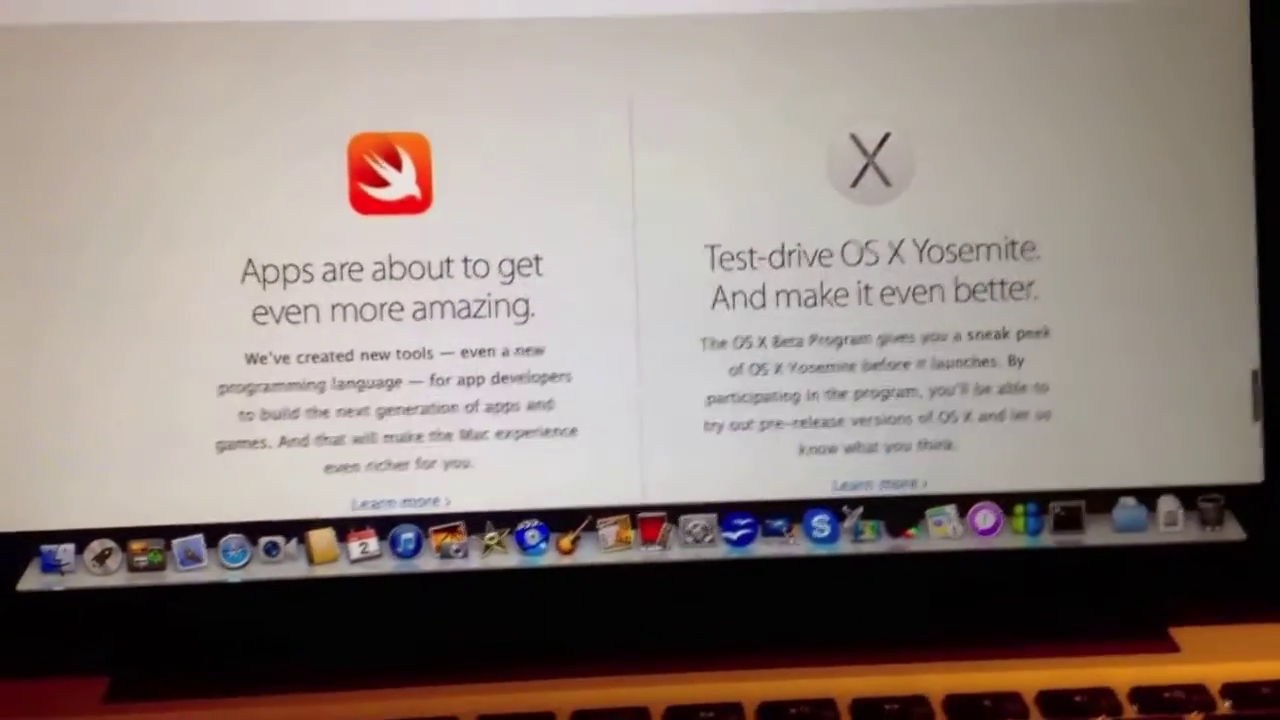
pyautogui.scroll(3, 640, 300)
pyautogui.scroll(3, 640, 300)
pyautogui.scroll(3, 640, 300)
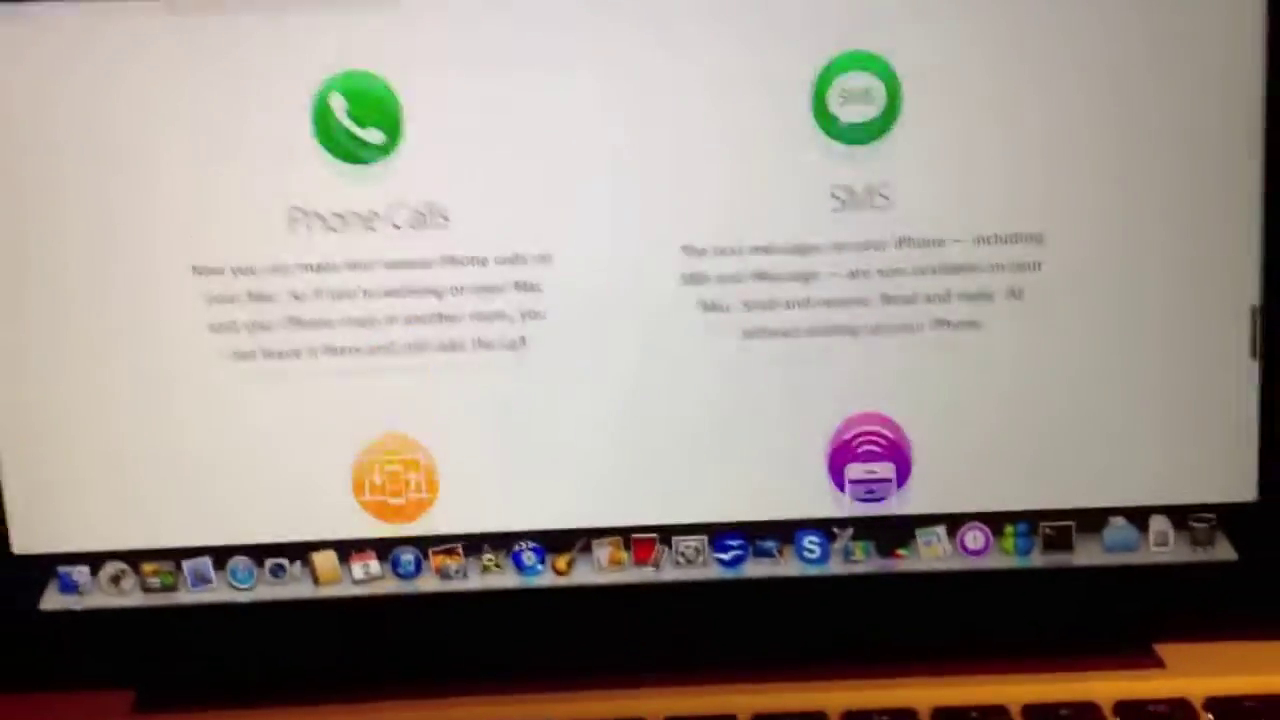
pyautogui.scroll(3, 640, 300)
pyautogui.scroll(3, 640, 300)
pyautogui.scroll(2, 640, 300)
pyautogui.scroll(3, 640, 360)
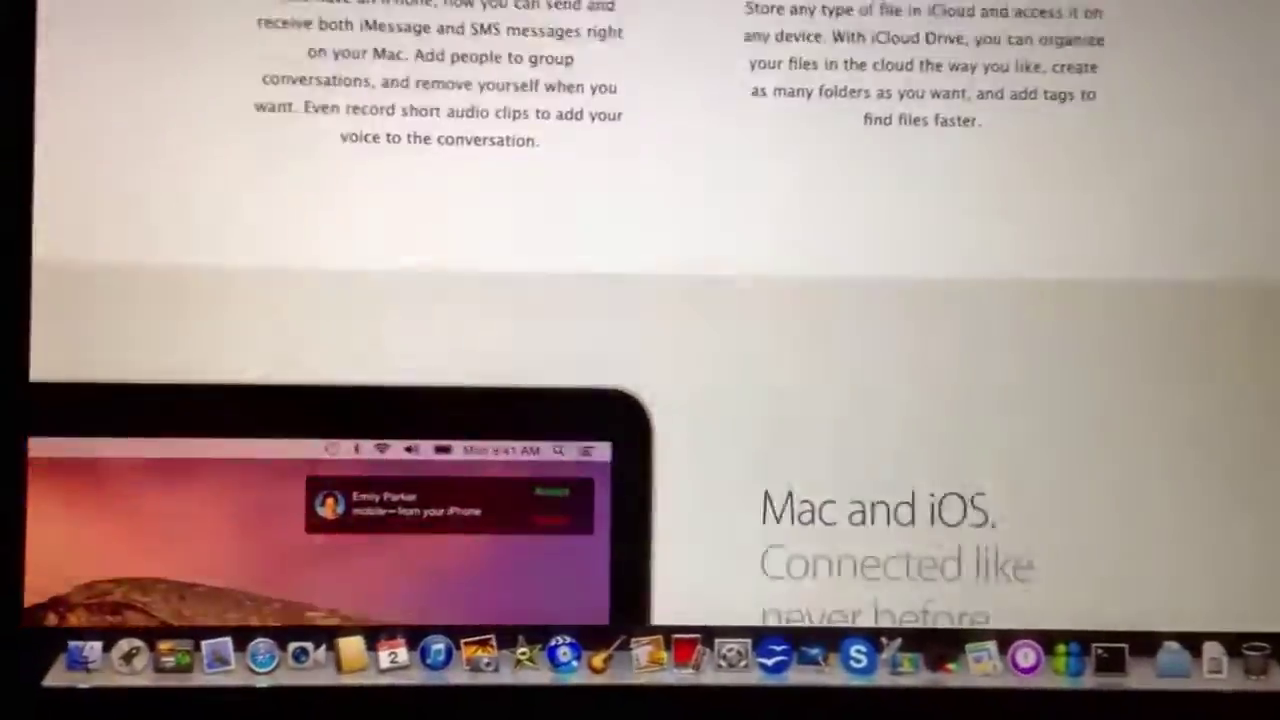
pyautogui.scroll(3, 640, 360)
pyautogui.scroll(3, 640, 360)
pyautogui.scroll(3, 640, 360)
pyautogui.scroll(3, 640, 360)
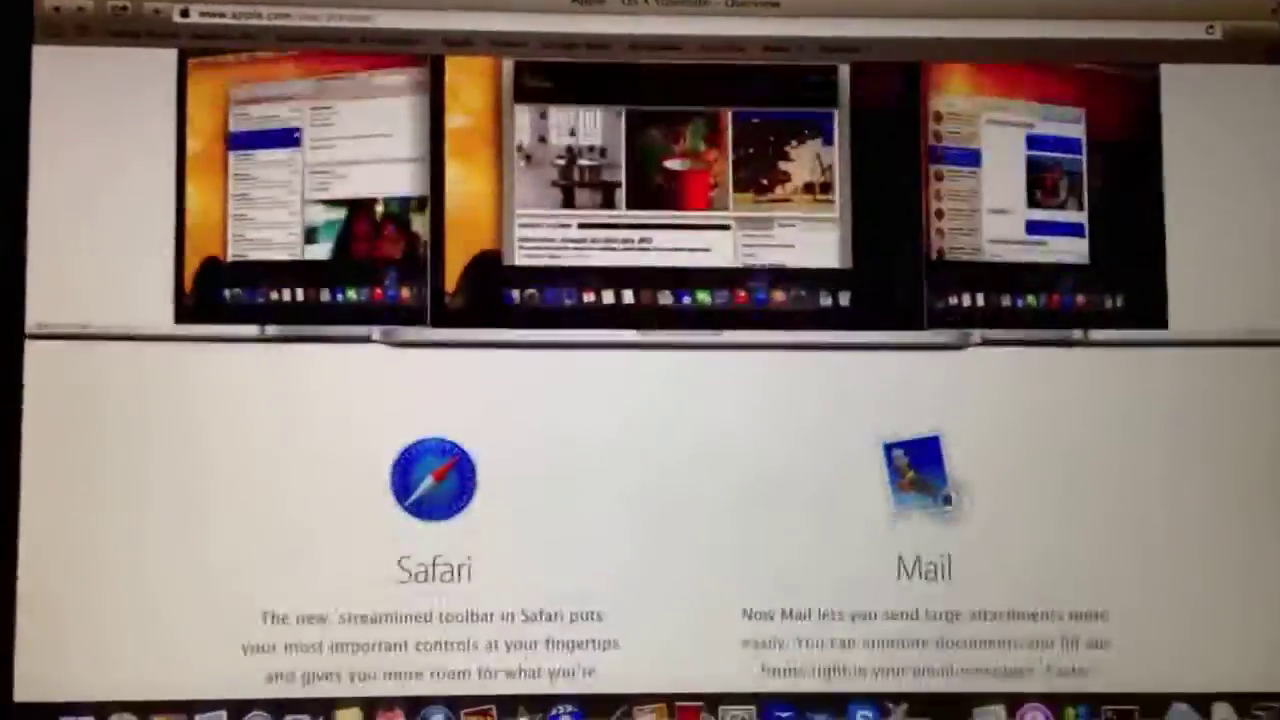
pyautogui.scroll(3, 640, 360)
pyautogui.scroll(3, 640, 360)
pyautogui.scroll(3, 640, 360)
pyautogui.scroll(3, 640, 360)
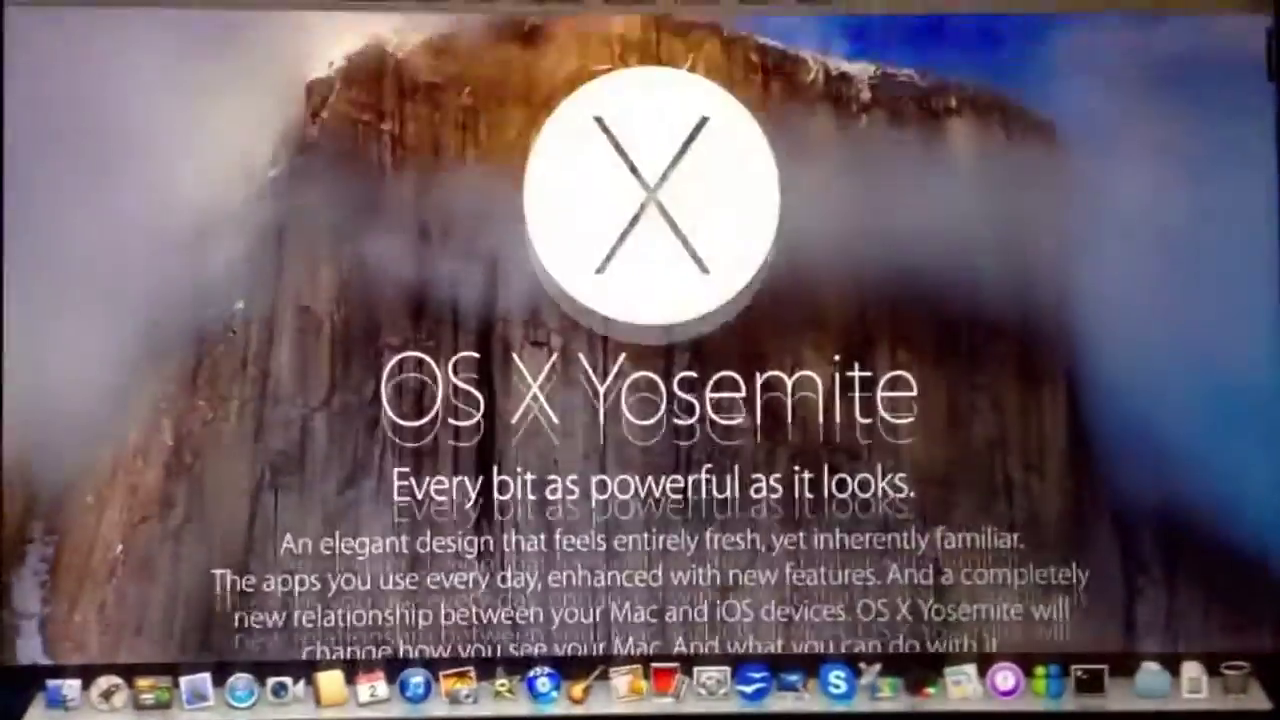
pyautogui.scroll(2, 640, 360)
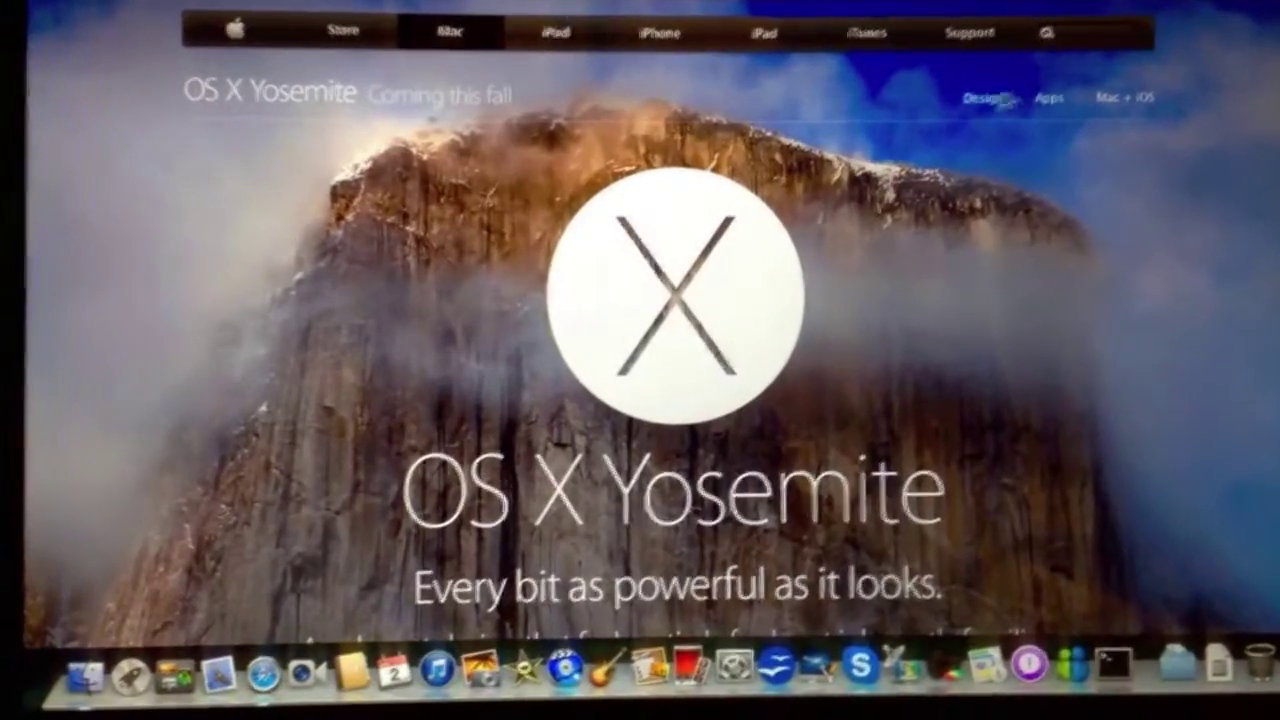
pyautogui.scroll(-5, 985, 107)
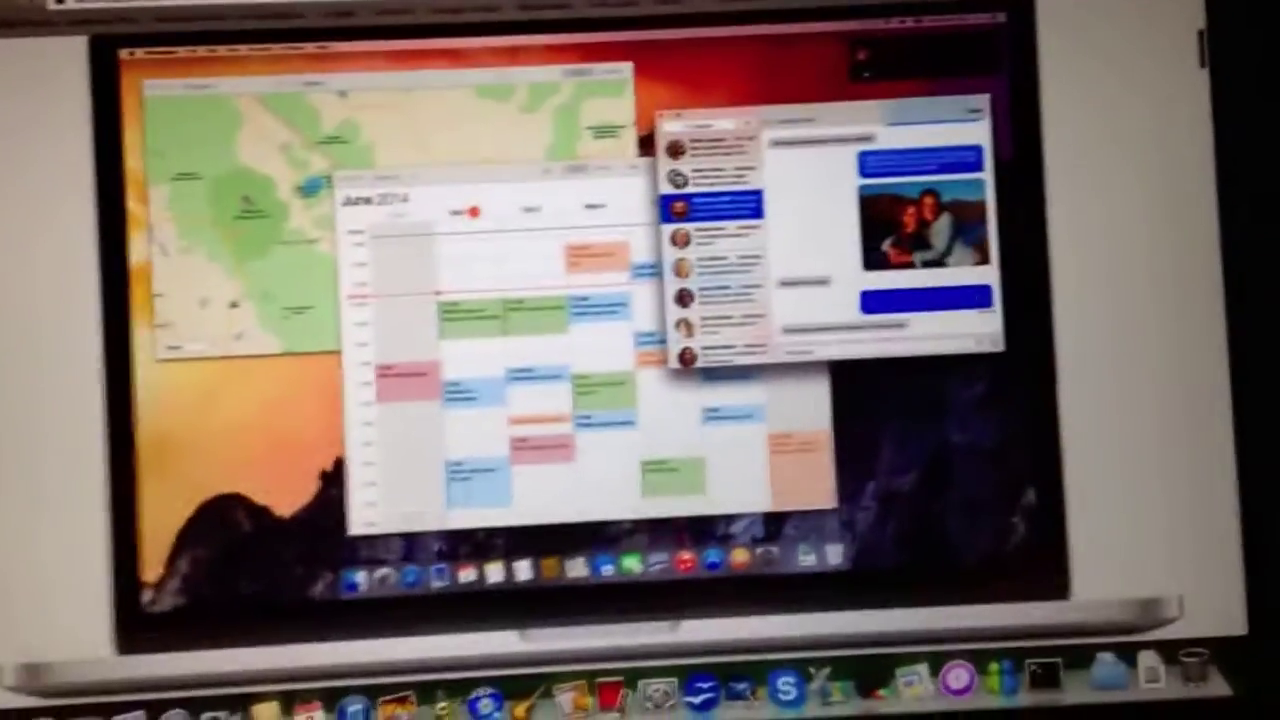
pyautogui.scroll(-3, 640, 360)
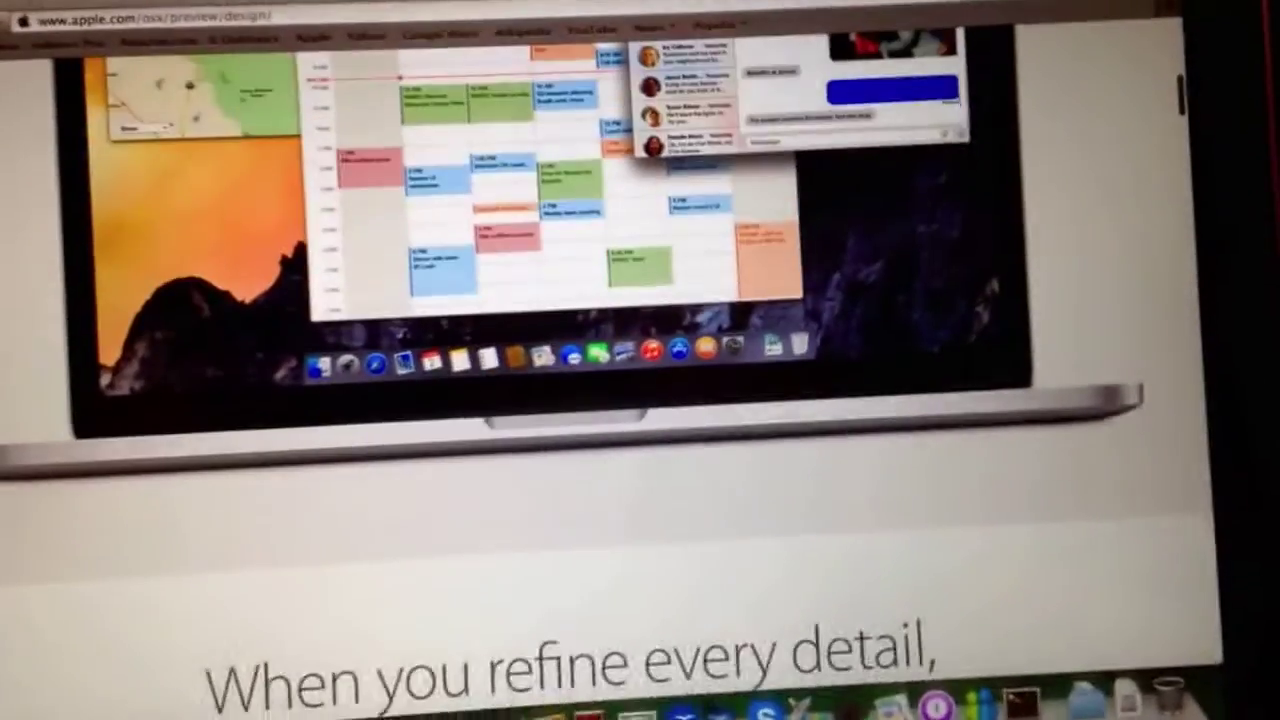
pyautogui.scroll(-2, 640, 360)
pyautogui.scroll(-2, 640, 360)
pyautogui.scroll(-1, 640, 360)
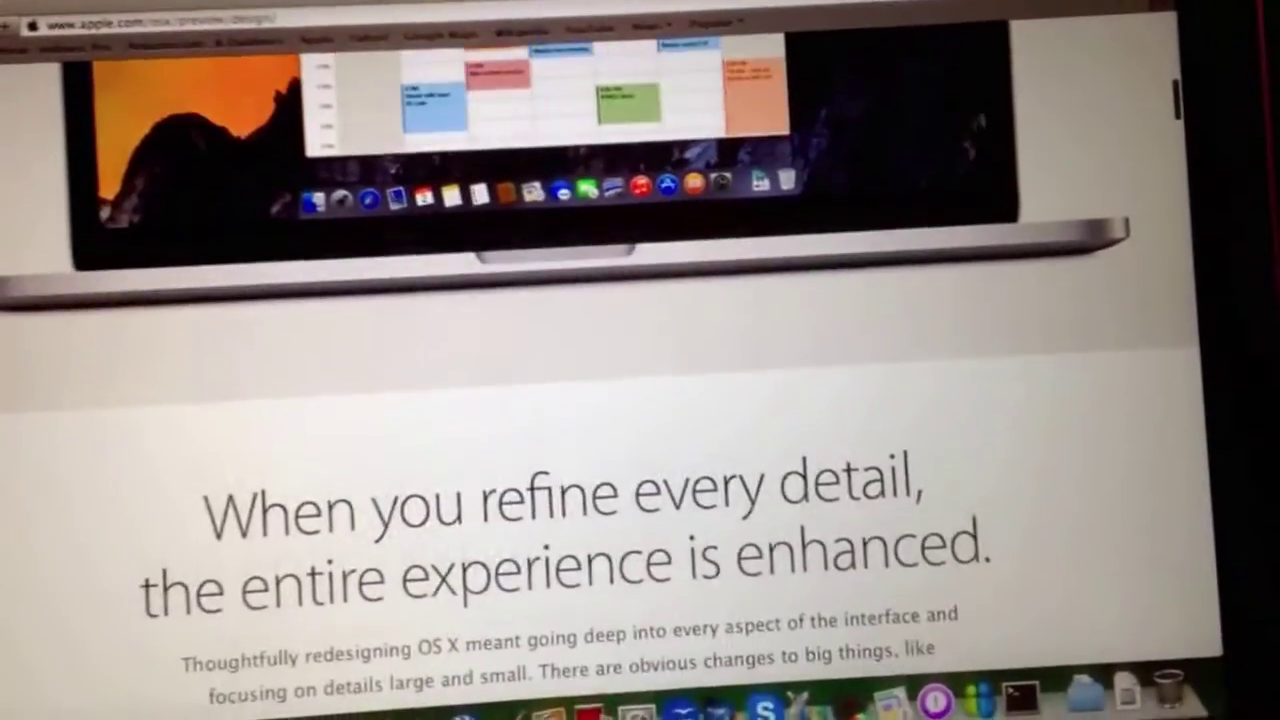
pyautogui.scroll(-2, 640, 360)
pyautogui.scroll(-1, 640, 400)
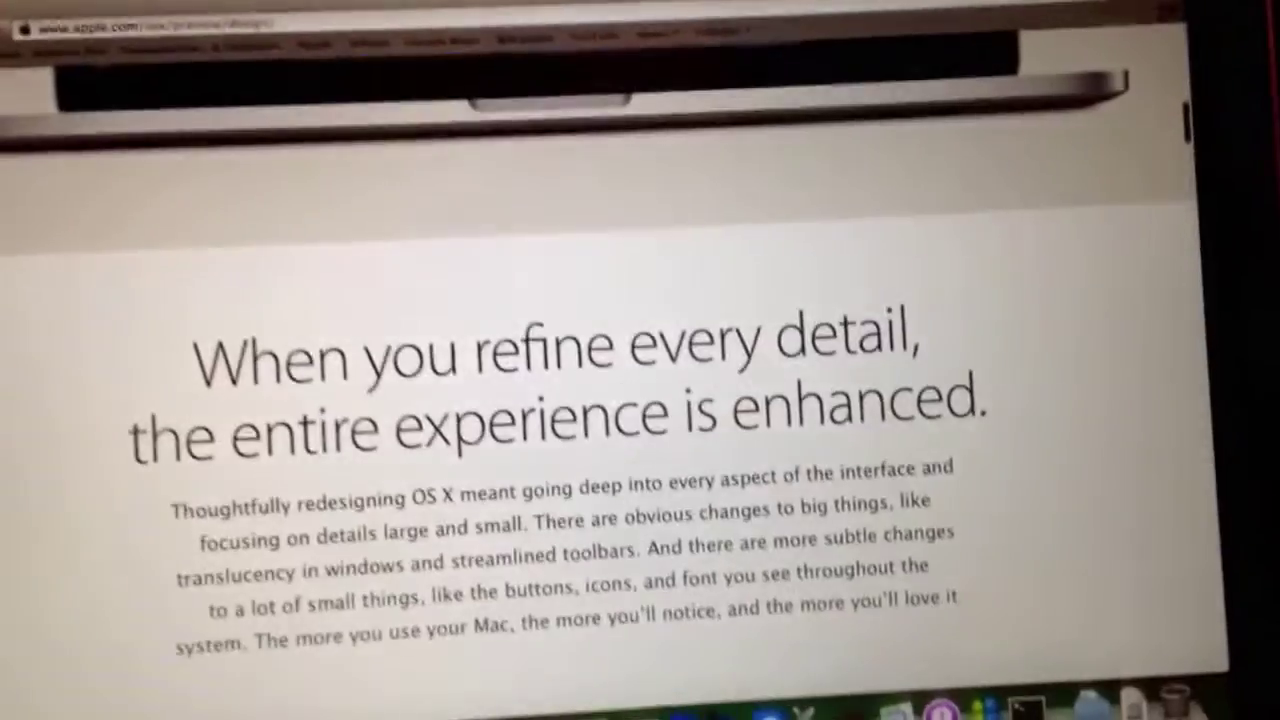
pyautogui.scroll(-2, 640, 400)
pyautogui.scroll(-1, 640, 400)
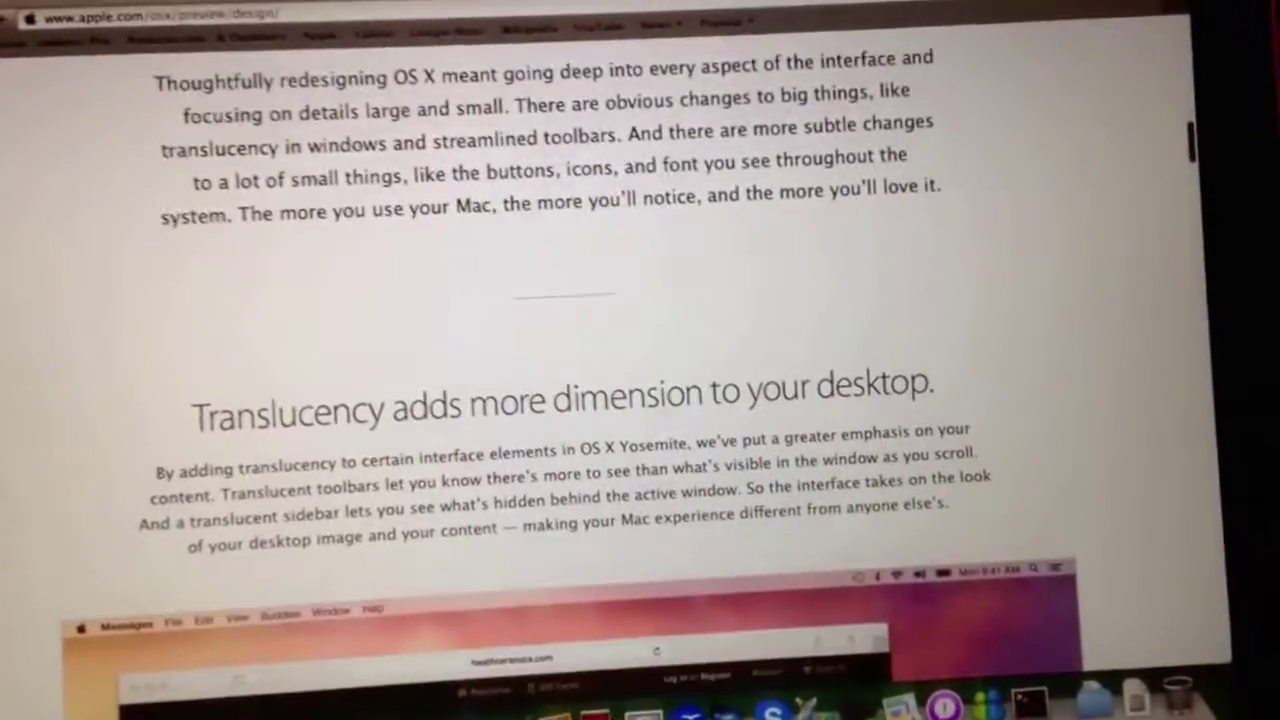
pyautogui.scroll(-2, 640, 400)
pyautogui.scroll(-1, 640, 400)
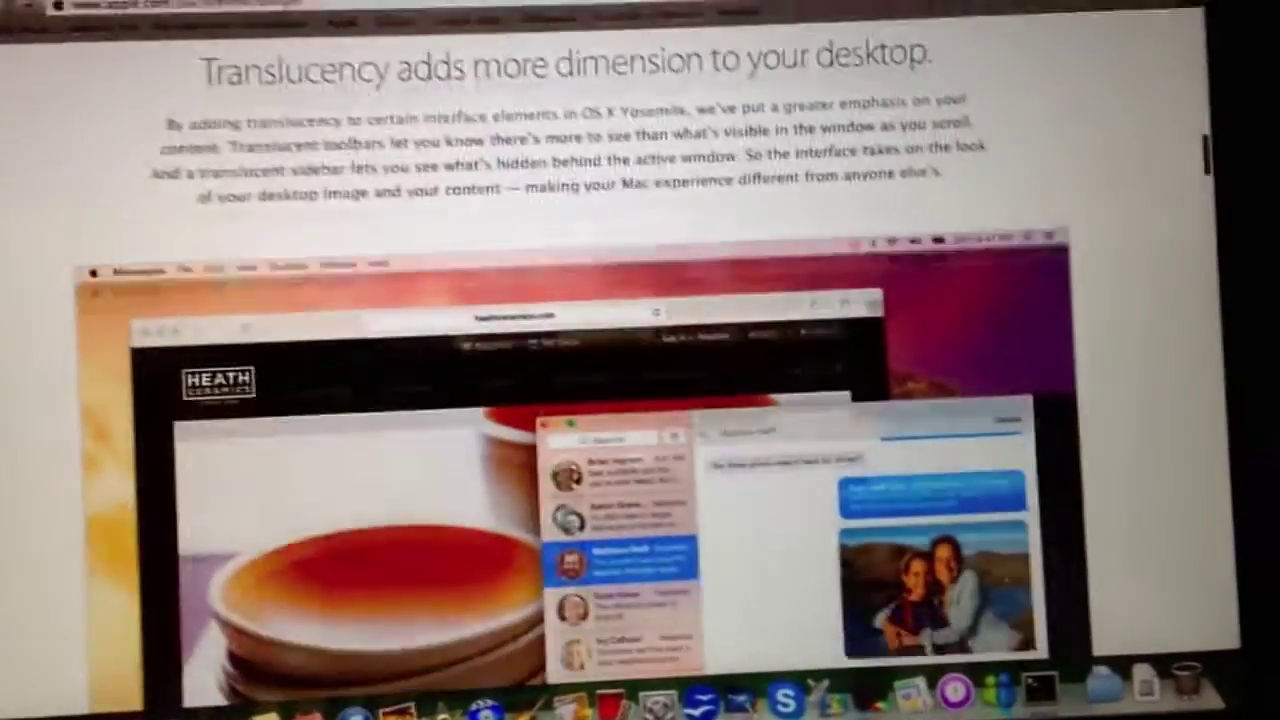
pyautogui.scroll(-2, 640, 400)
pyautogui.scroll(-1, 640, 400)
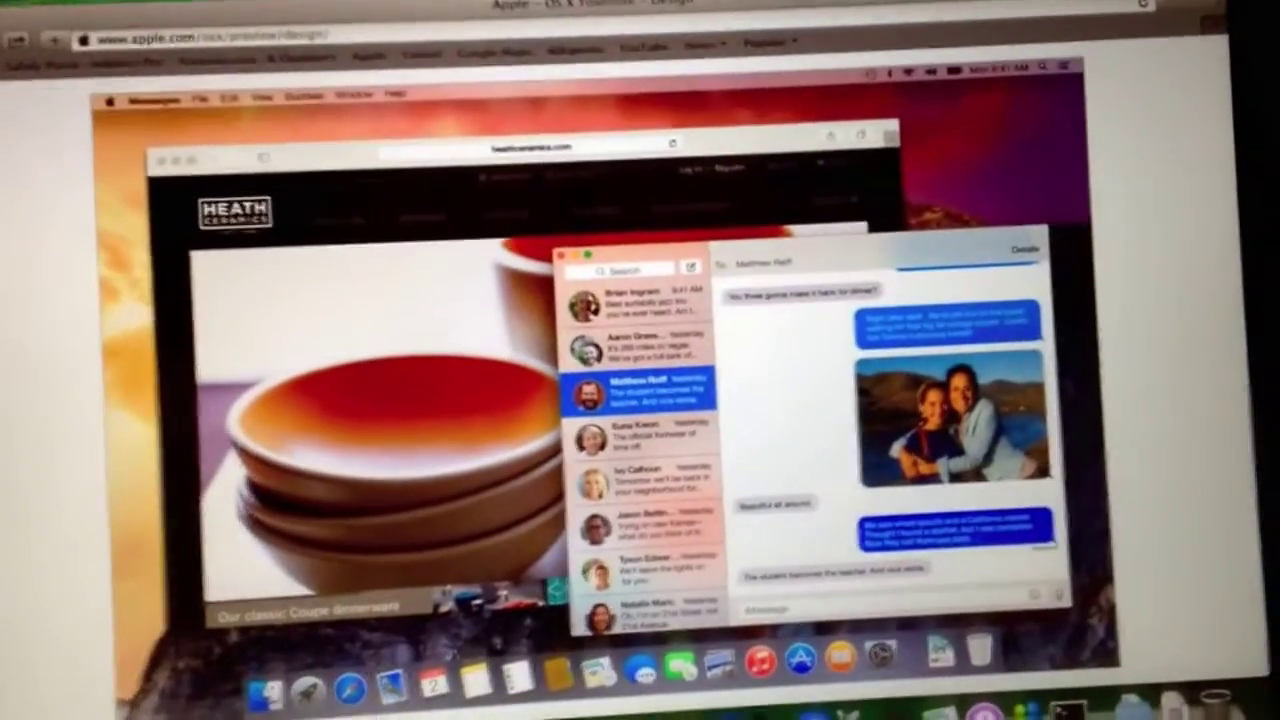
pyautogui.scroll(-3, 640, 400)
pyautogui.scroll(-2, 640, 400)
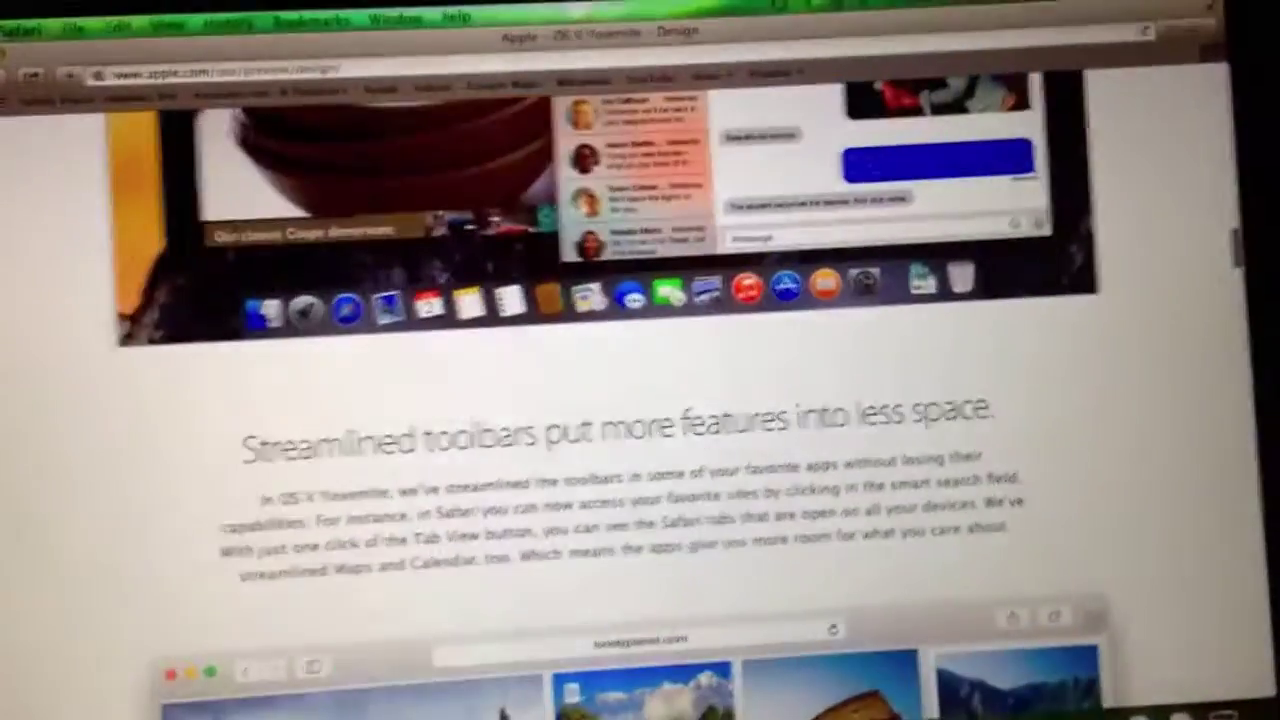
pyautogui.scroll(-1, 640, 400)
pyautogui.scroll(-3, 640, 400)
pyautogui.scroll(-2, 640, 400)
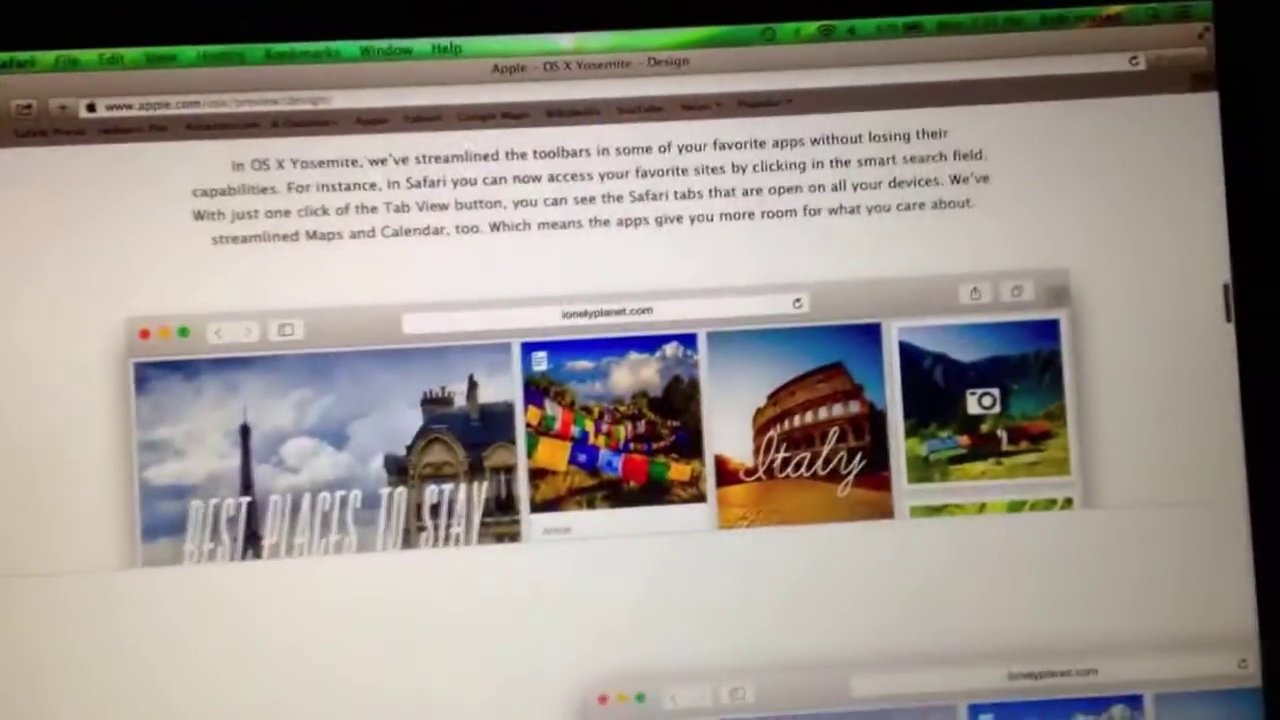
pyautogui.scroll(-1, 640, 400)
pyautogui.scroll(-2, 640, 400)
pyautogui.scroll(-2, 640, 400)
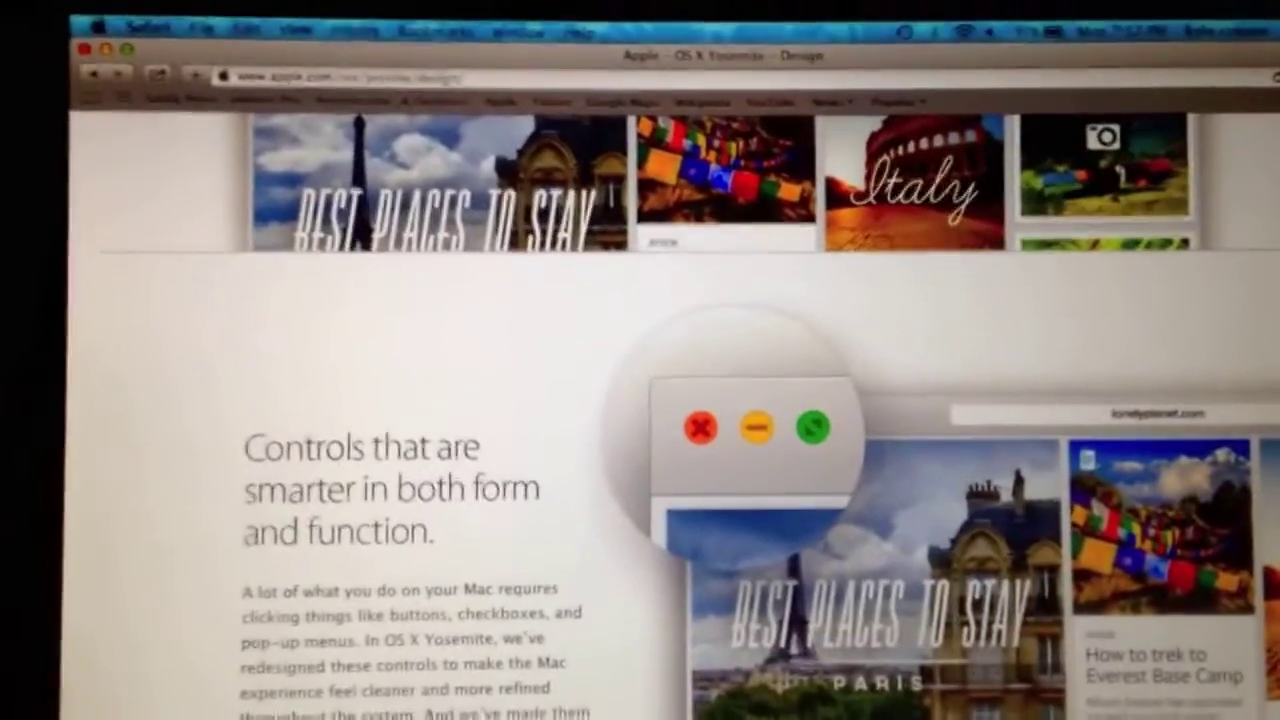
pyautogui.scroll(-2, 640, 400)
pyautogui.scroll(-1, 640, 400)
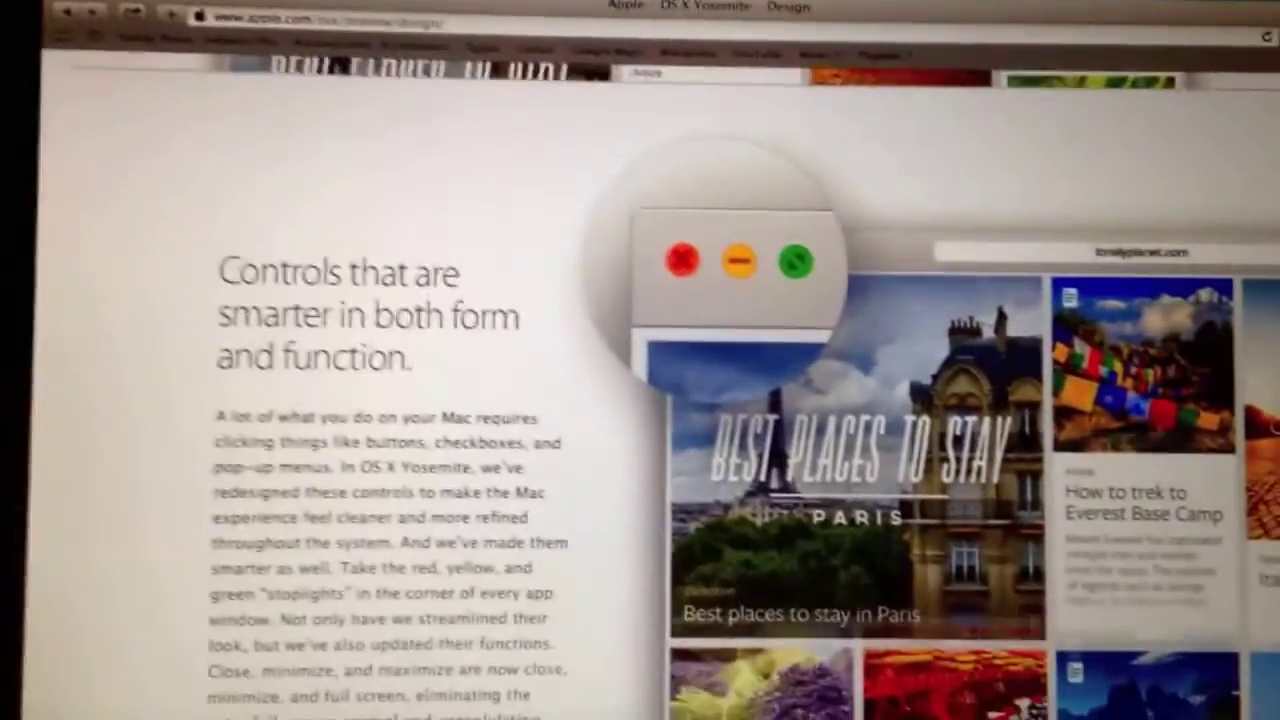
pyautogui.scroll(-1, 640, 400)
pyautogui.scroll(-3, 640, 400)
pyautogui.scroll(-3, 640, 400)
pyautogui.scroll(-1, 640, 400)
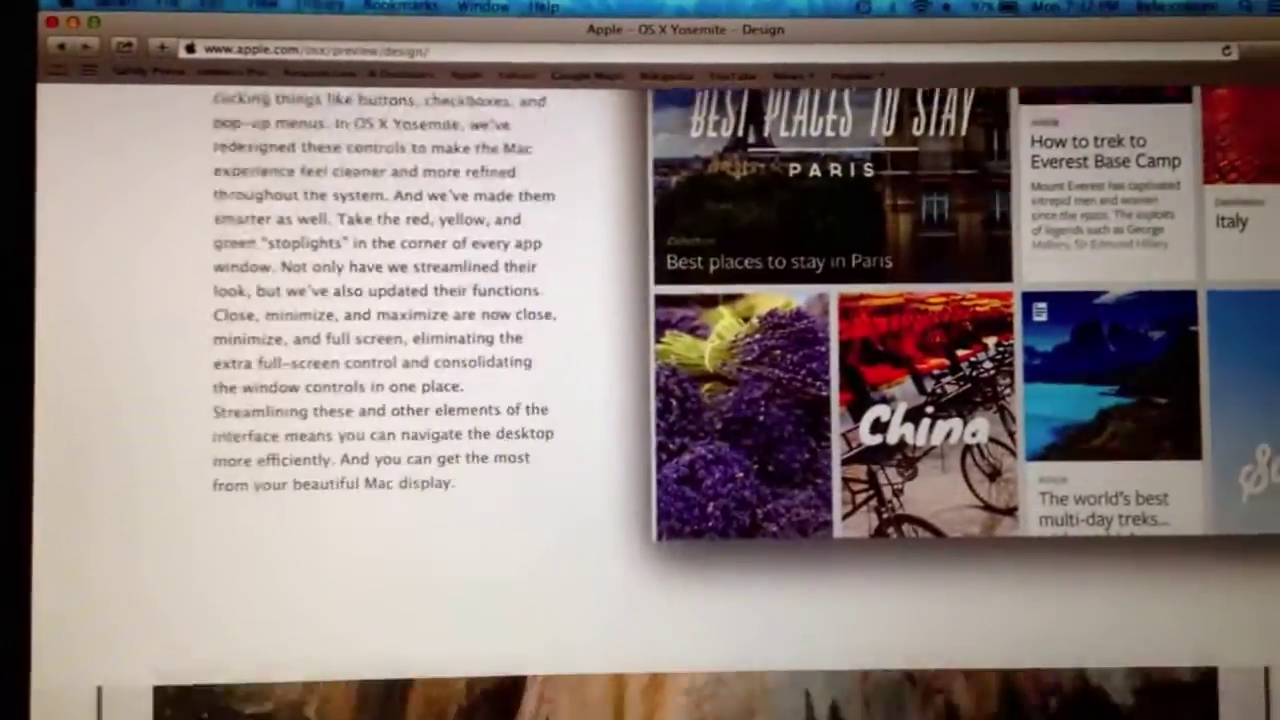
pyautogui.scroll(-3, 640, 400)
pyautogui.scroll(-2, 640, 400)
pyautogui.scroll(-1, 640, 400)
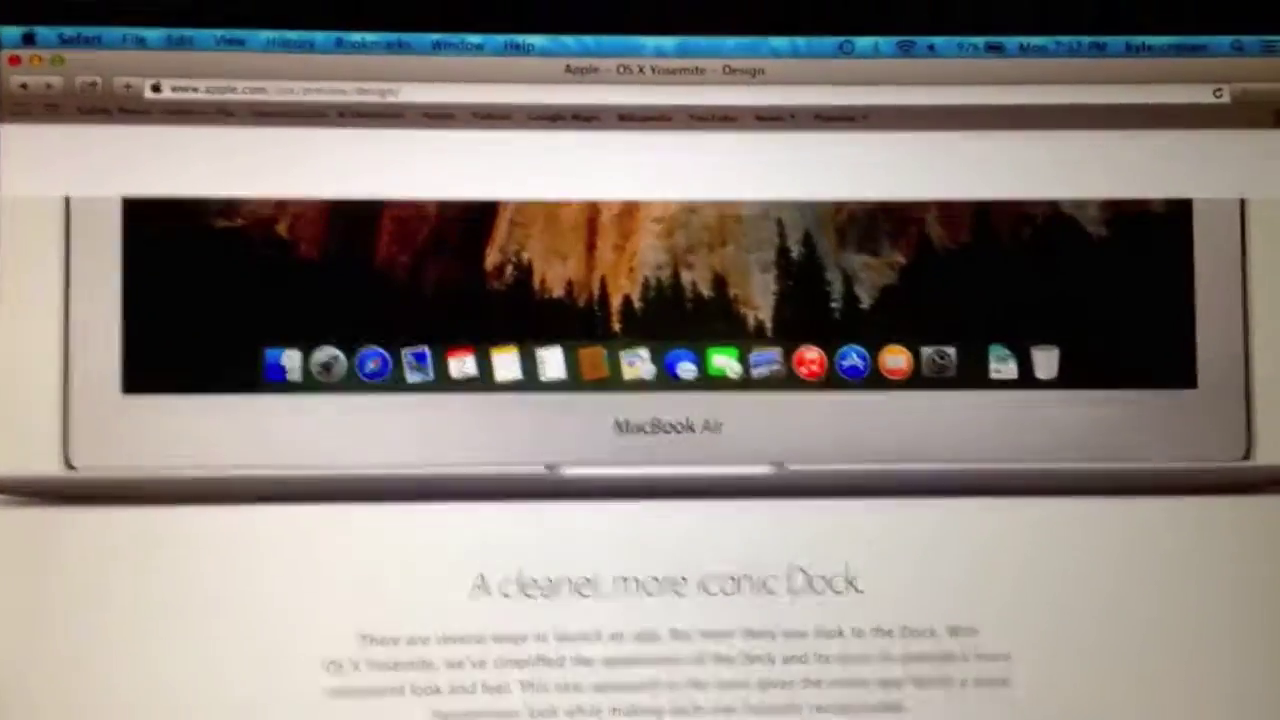
pyautogui.scroll(-1, 640, 400)
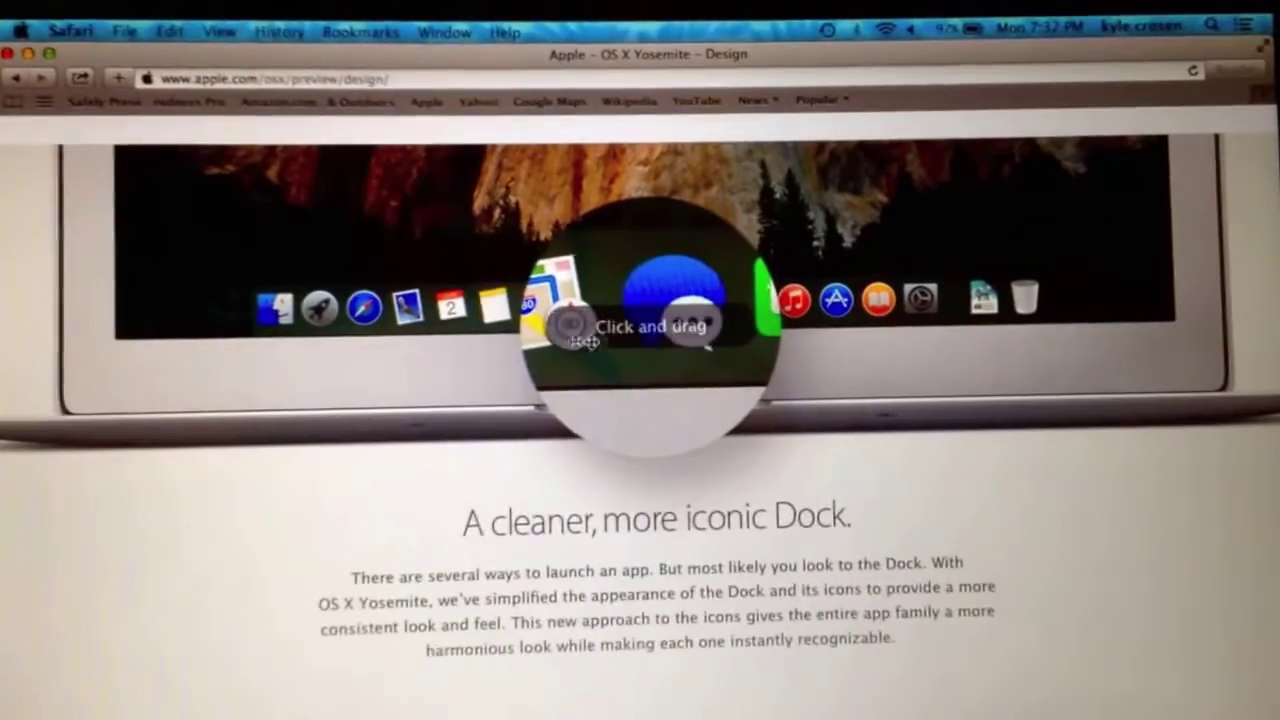
# Step: Slide the Dock magnifier lens left toward Finder, then back right along the Dock
pyautogui.moveTo(585, 342)
pyautogui.mouseDown()
pyautogui.moveTo(148, 314)
pyautogui.moveTo(370, 289)
pyautogui.mouseUp()
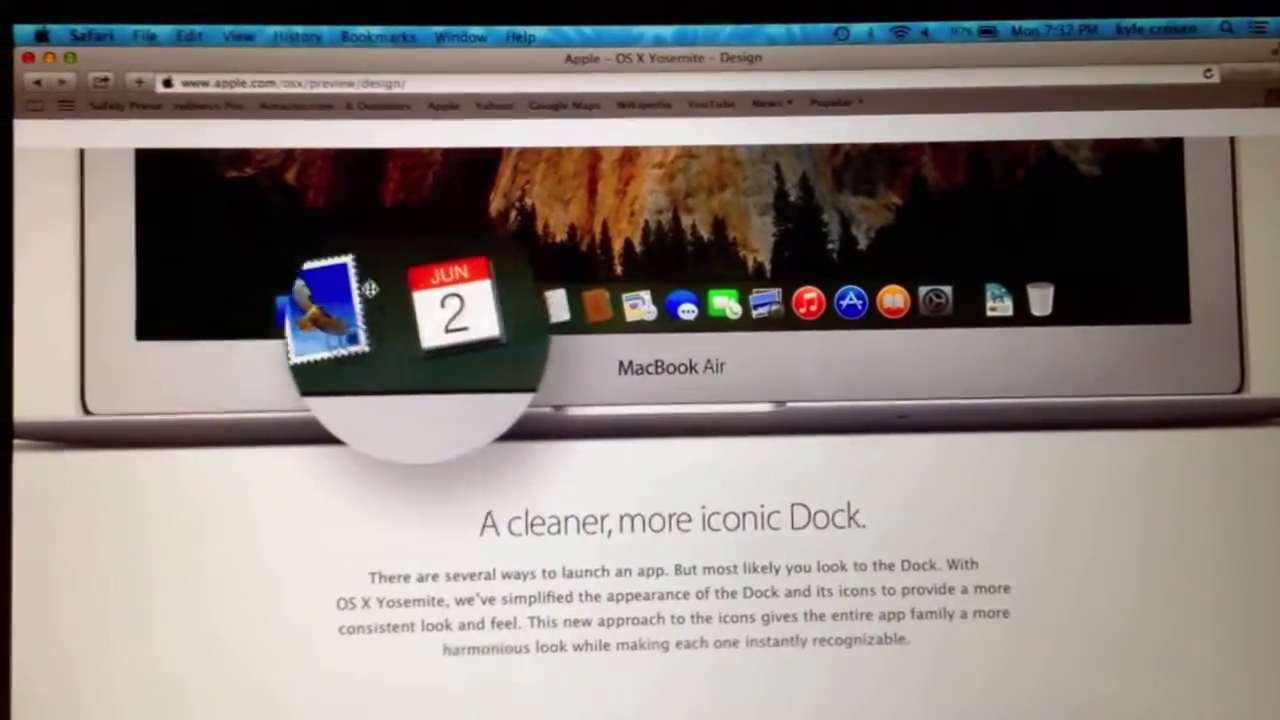
pyautogui.moveTo(400, 287); pyautogui.dragTo(452, 282)
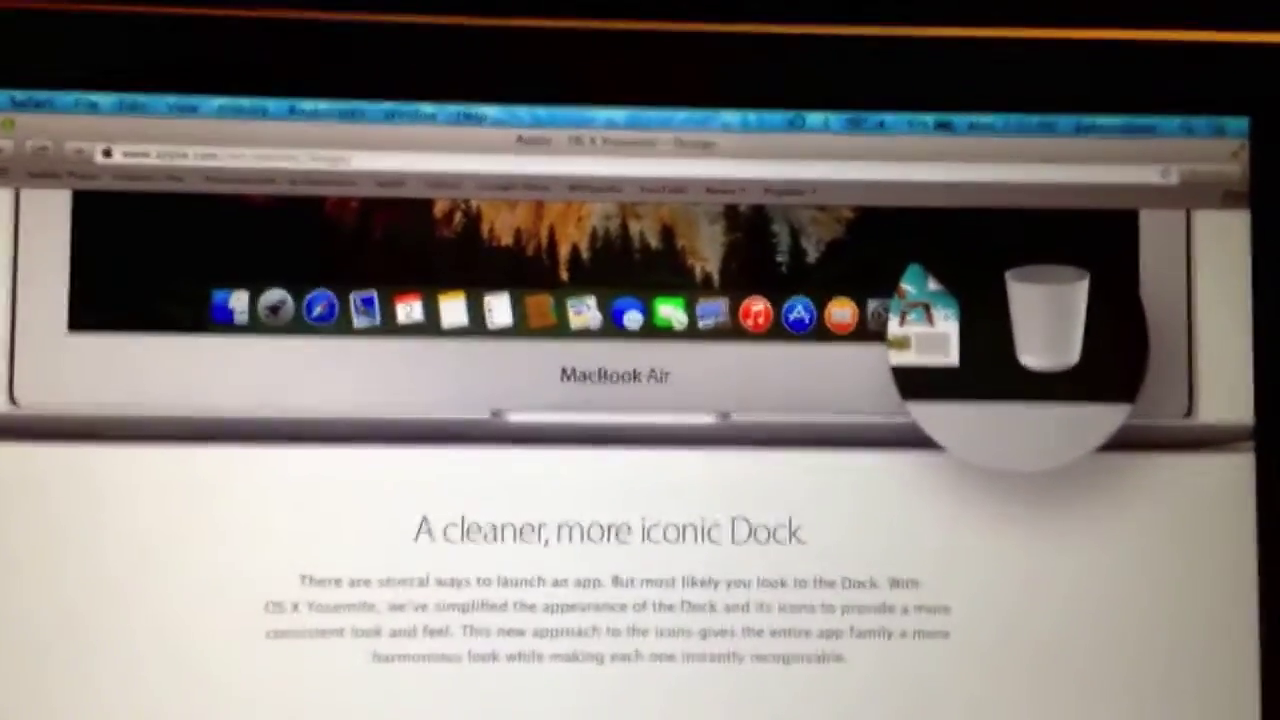
pyautogui.scroll(-2, 640, 400)
pyautogui.scroll(-5, 640, 400)
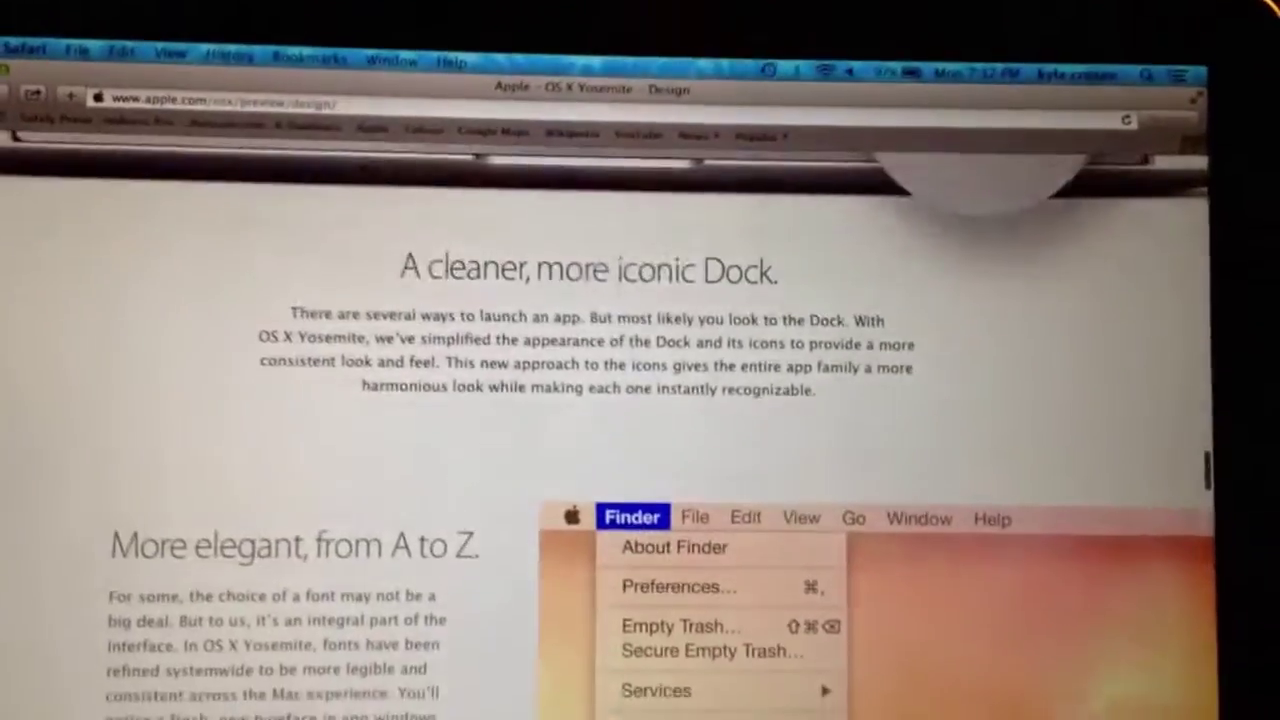
pyautogui.scroll(-2, 640, 400)
pyautogui.scroll(-2, 640, 400)
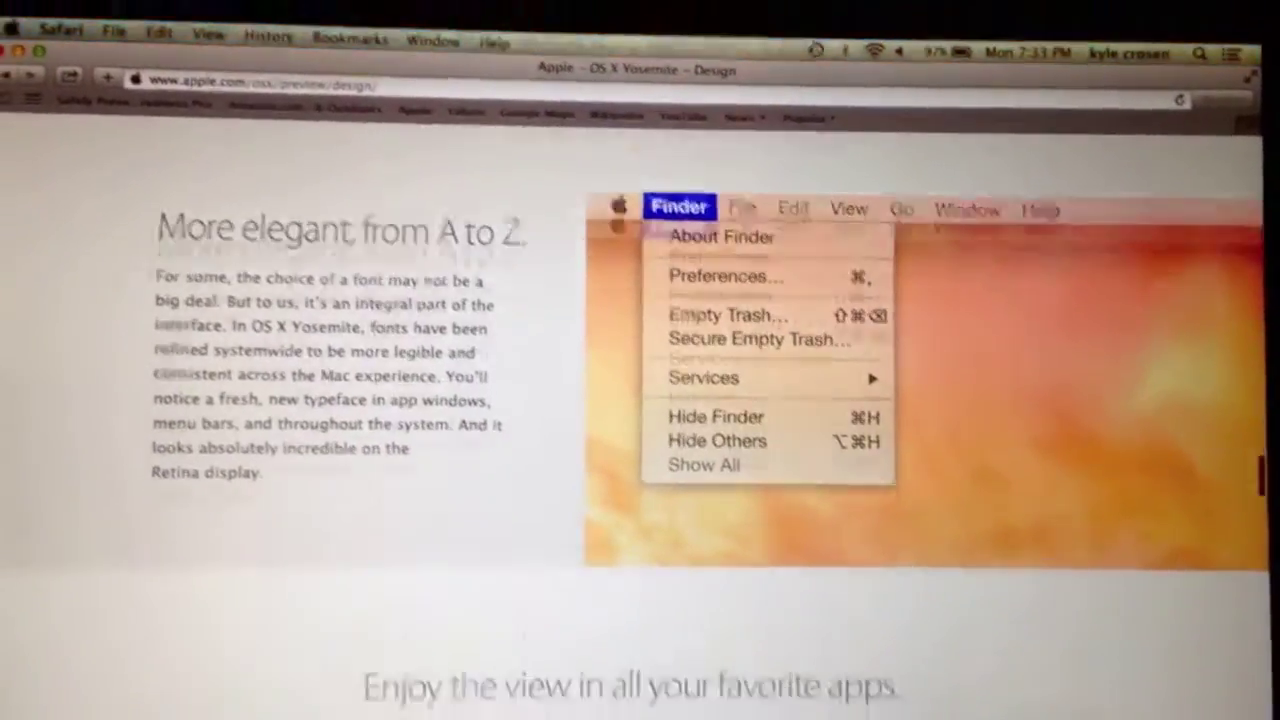
pyautogui.scroll(-5, 640, 400)
pyautogui.scroll(-3, 640, 400)
pyautogui.scroll(-3, 640, 400)
pyautogui.scroll(-1, 640, 400)
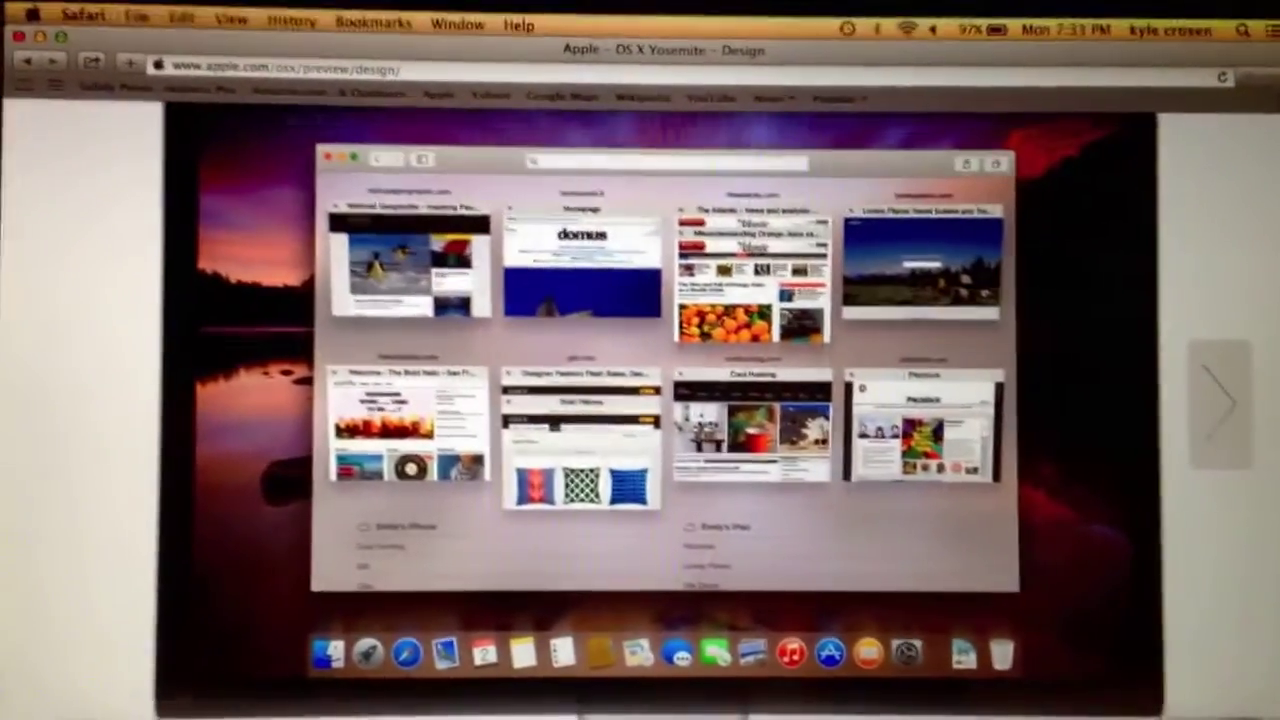
pyautogui.scroll(2, 640, 400)
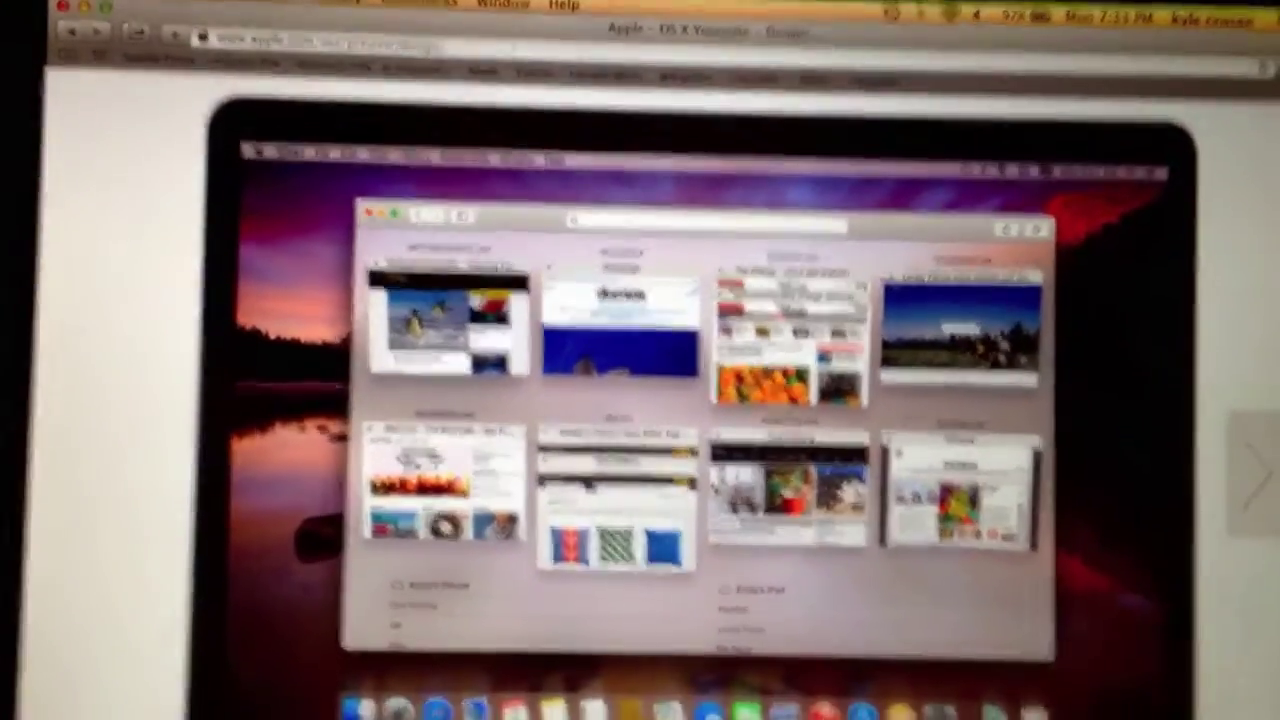
pyautogui.scroll(-2, 640, 400)
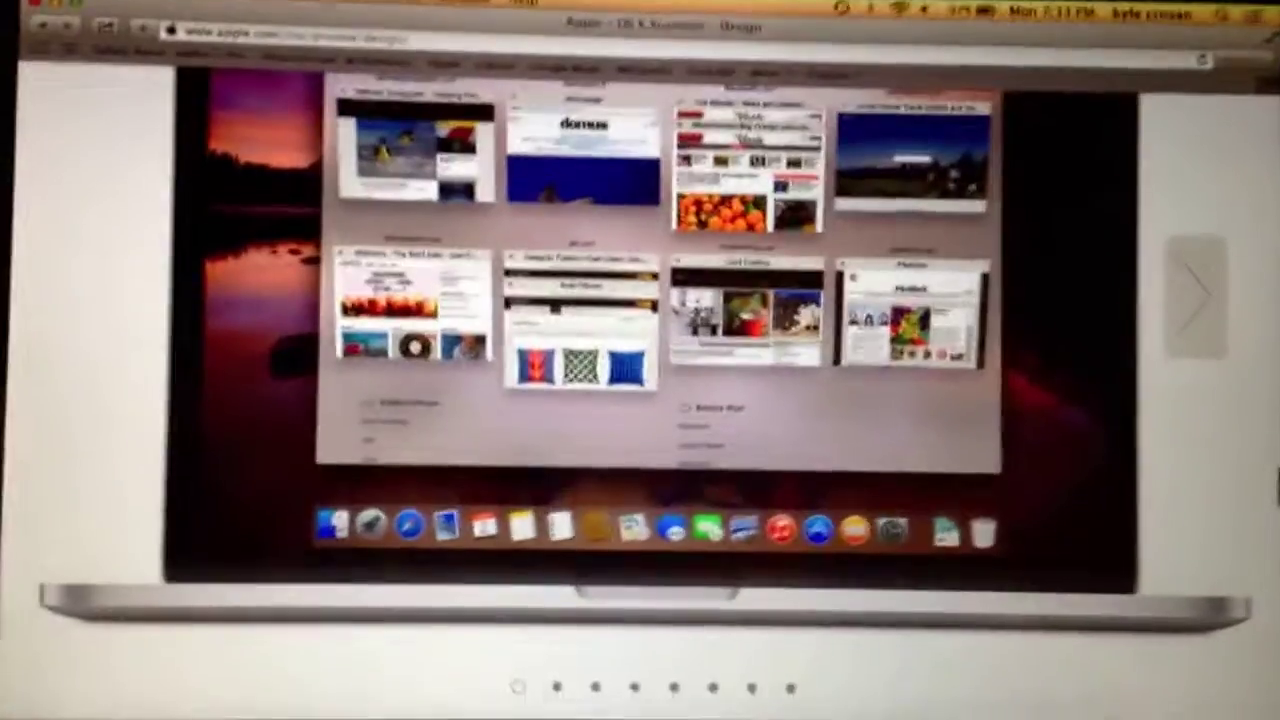
pyautogui.scroll(-5, 640, 400)
pyautogui.scroll(-2, 640, 400)
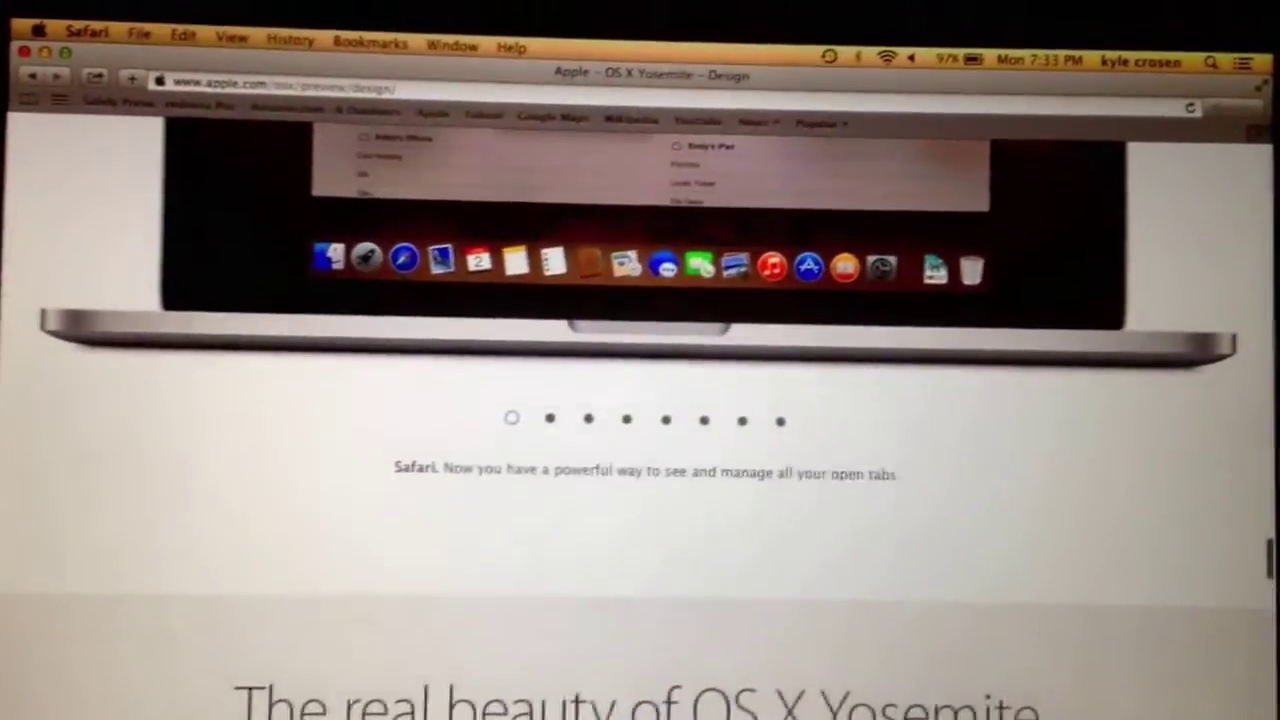
pyautogui.scroll(3, 640, 400)
pyautogui.scroll(3, 640, 400)
pyautogui.scroll(3, 640, 400)
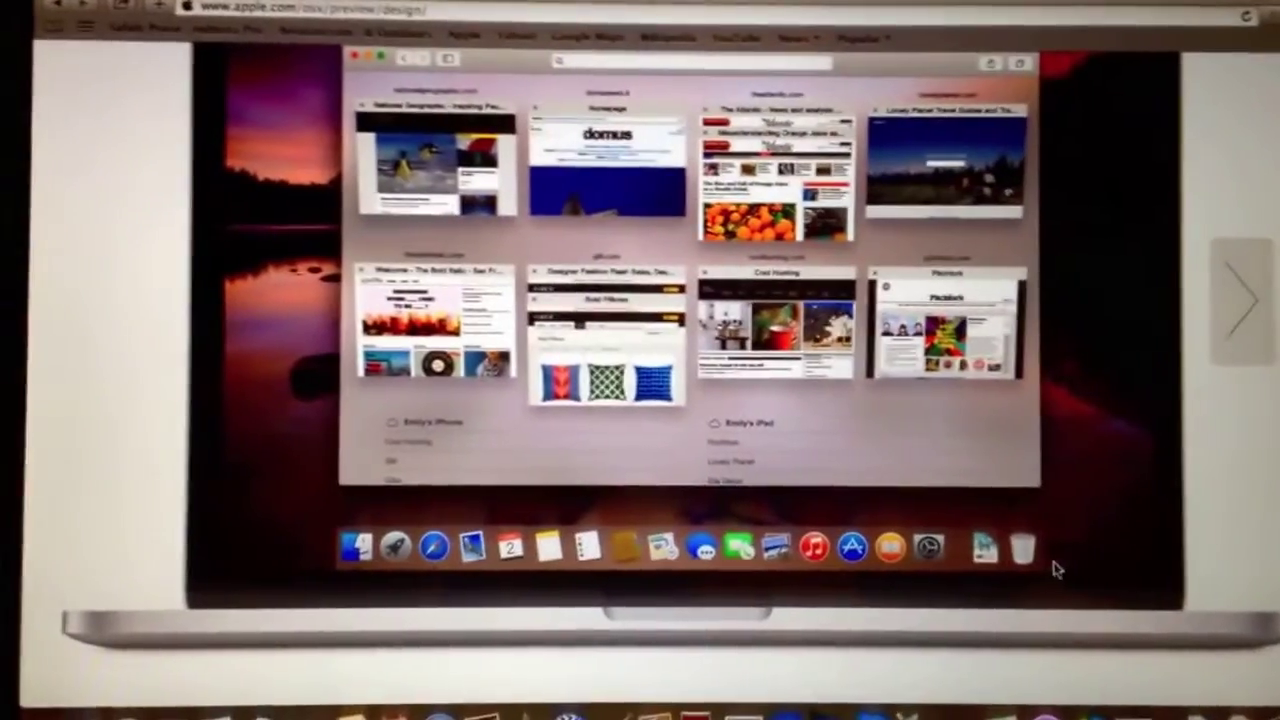
# Step: Advance the 'Enjoy the view' app gallery to the next screenshot
pyautogui.click(1240, 300)
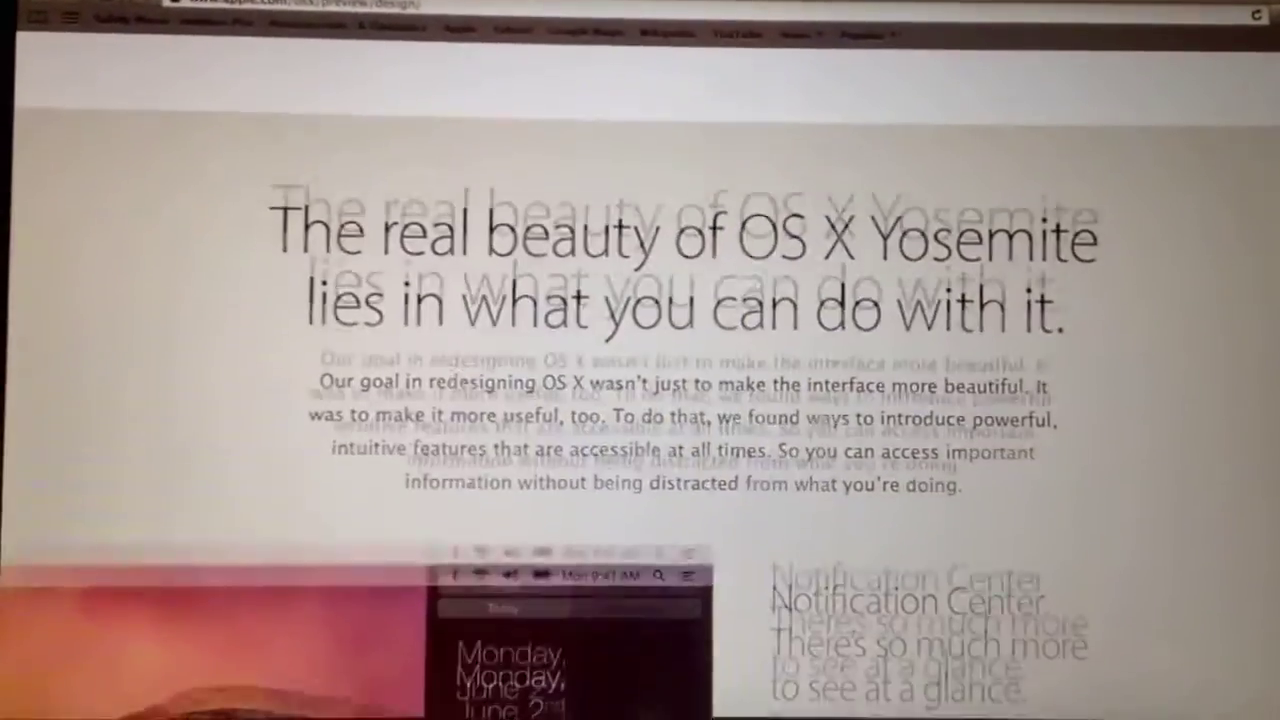
pyautogui.scroll(-5, 640, 360)
pyautogui.scroll(-5, 640, 360)
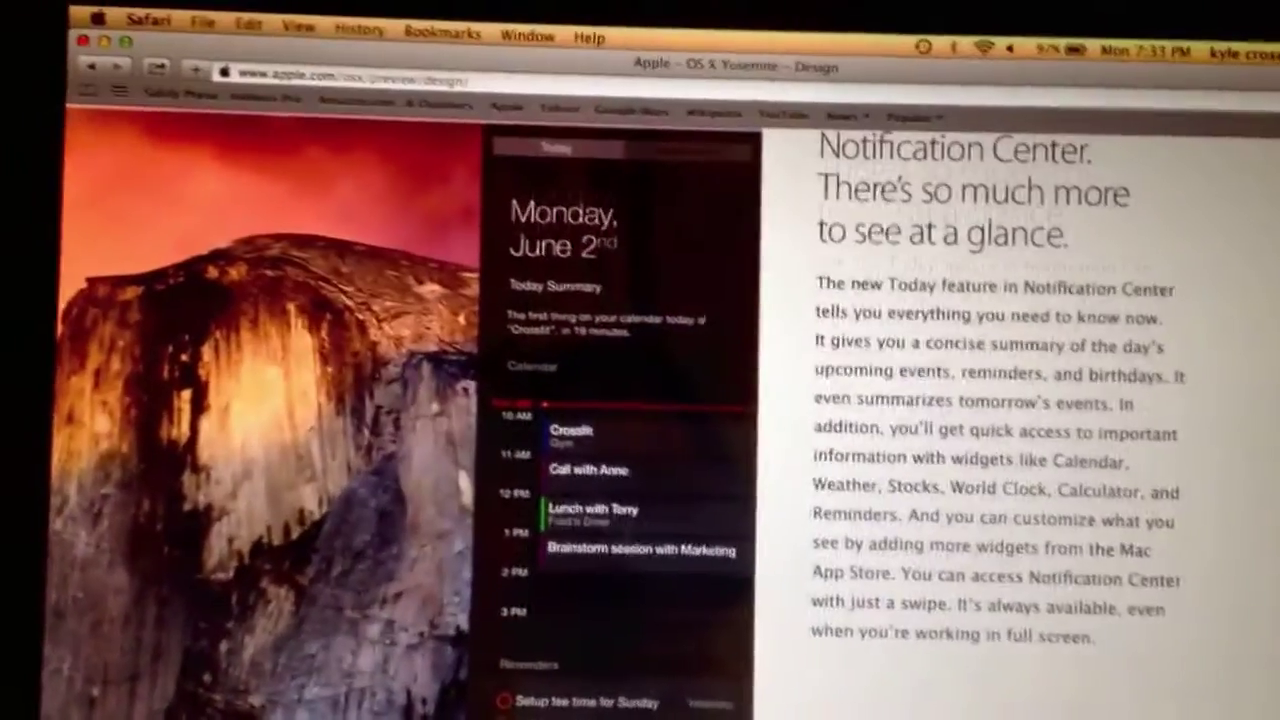
pyautogui.scroll(-1, 640, 360)
pyautogui.scroll(-4, 640, 360)
pyautogui.scroll(-5, 640, 360)
pyautogui.scroll(-4, 640, 360)
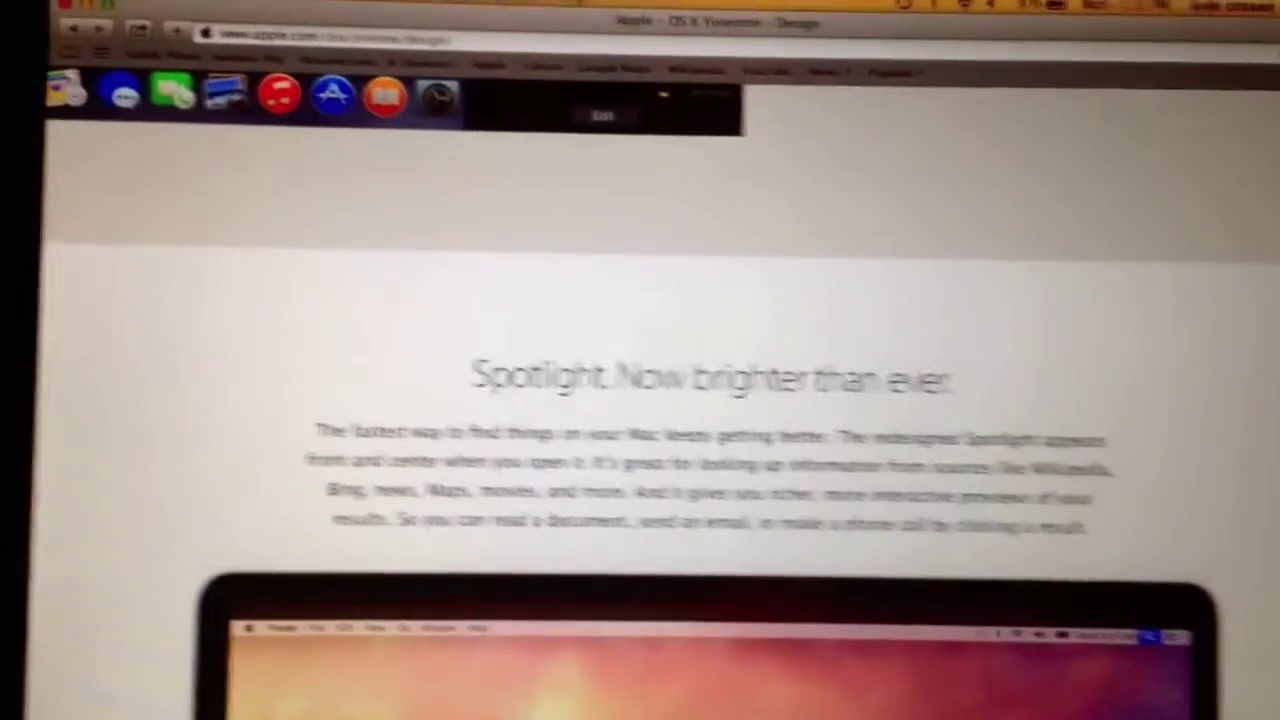
pyautogui.scroll(-1, 640, 400)
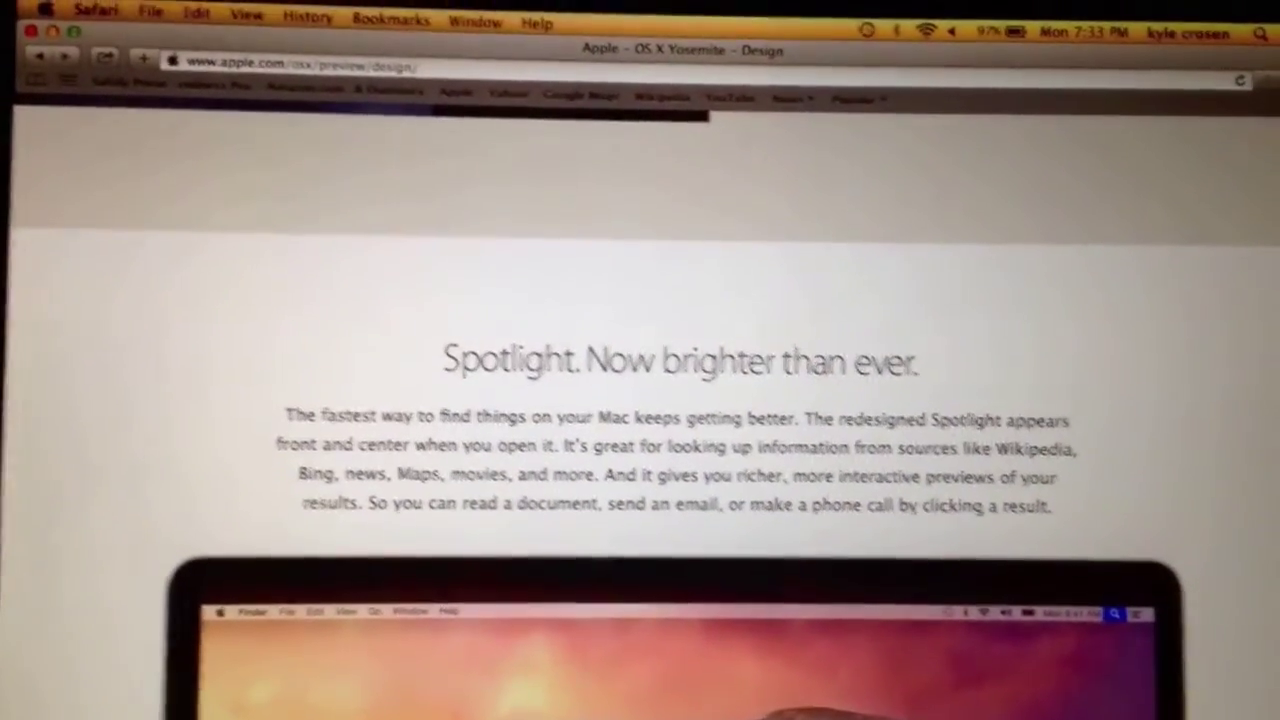
pyautogui.scroll(-1, 640, 400)
pyautogui.scroll(-1, 640, 400)
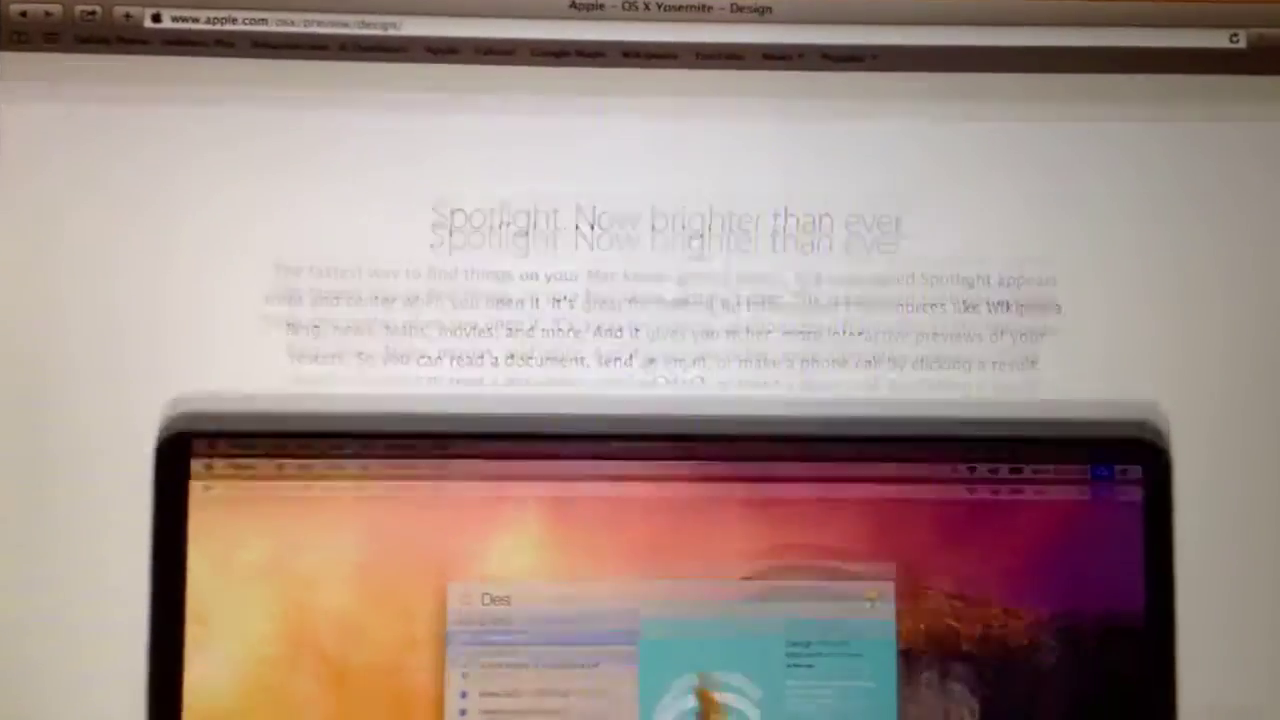
pyautogui.scroll(-2, 640, 400)
pyautogui.scroll(-2, 640, 400)
pyautogui.scroll(-2, 640, 400)
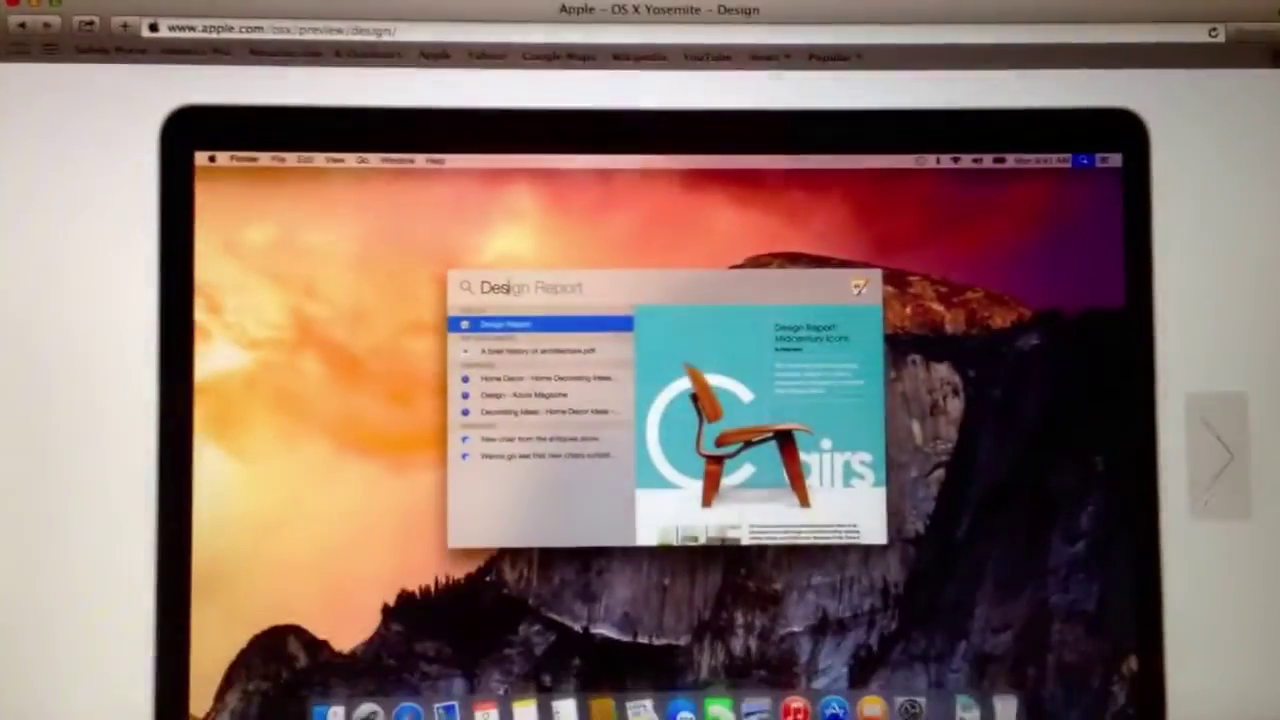
pyautogui.scroll(-1, 640, 400)
pyautogui.scroll(-2, 640, 400)
pyautogui.scroll(-2, 640, 400)
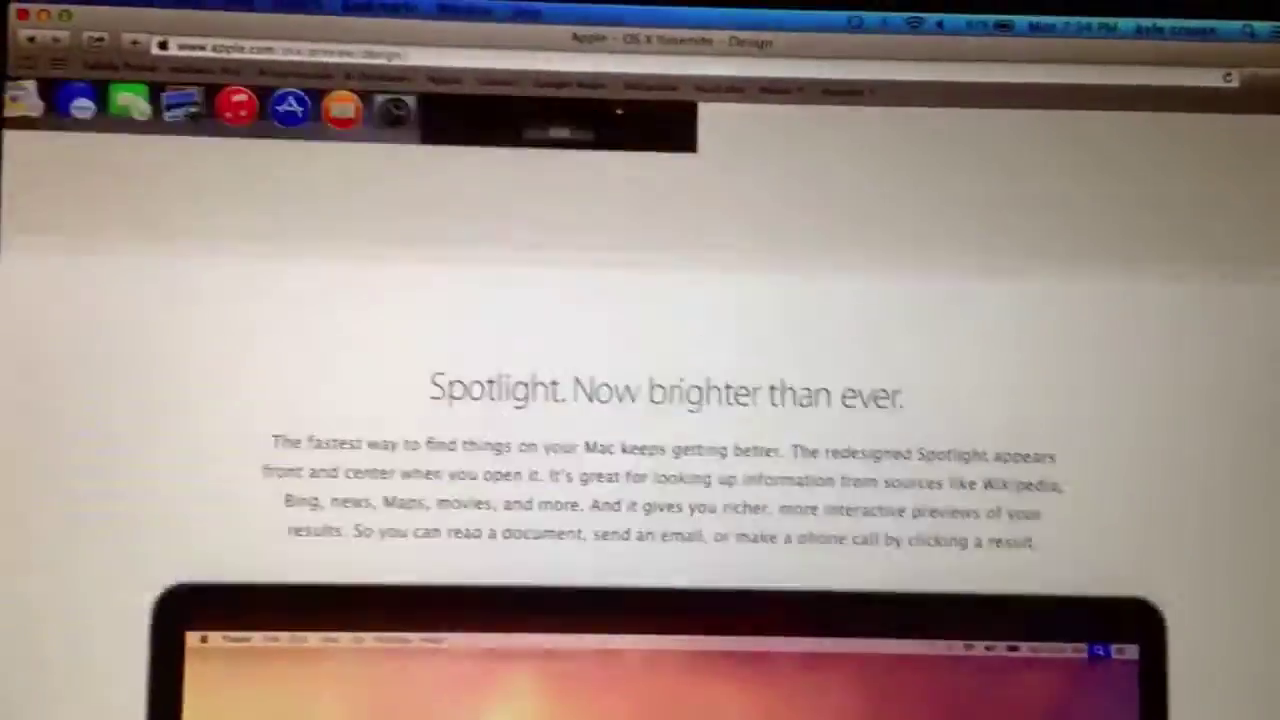
pyautogui.scroll(1, 640, 400)
pyautogui.scroll(3, 640, 400)
pyautogui.scroll(3, 640, 400)
pyautogui.scroll(3, 640, 400)
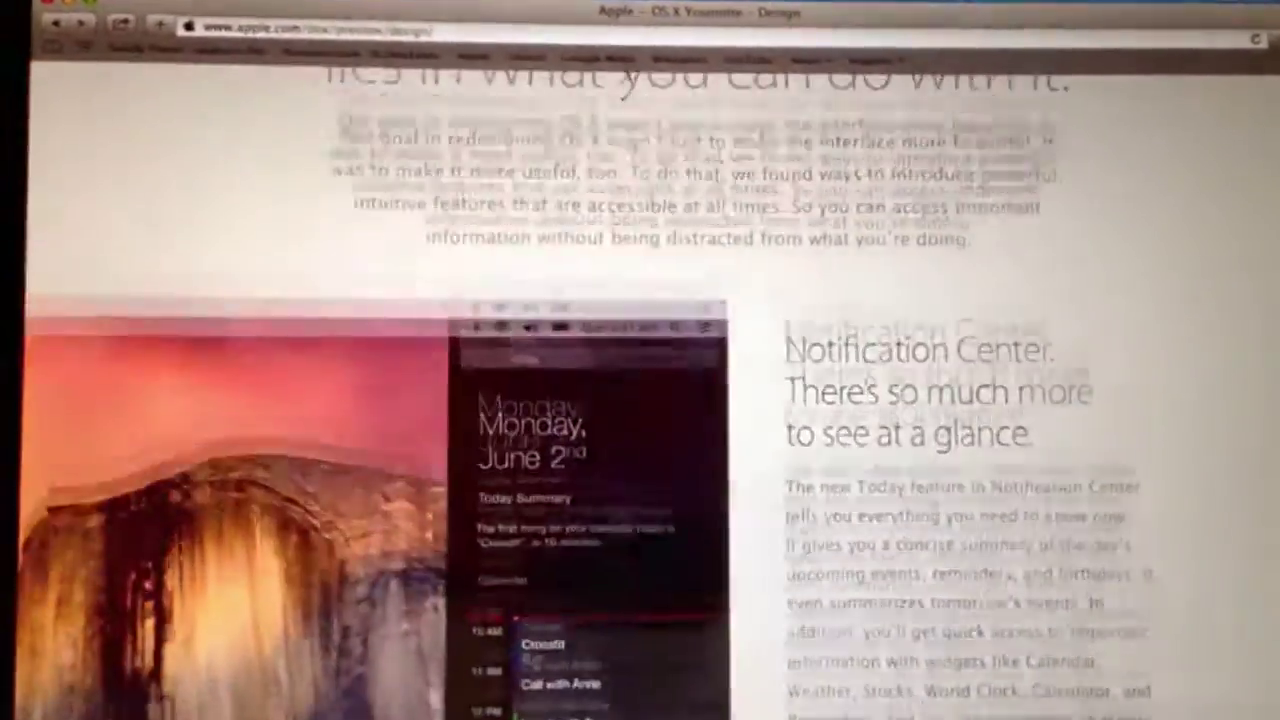
pyautogui.scroll(2, 640, 400)
pyautogui.scroll(3, 640, 400)
pyautogui.scroll(2, 640, 400)
pyautogui.scroll(3, 640, 400)
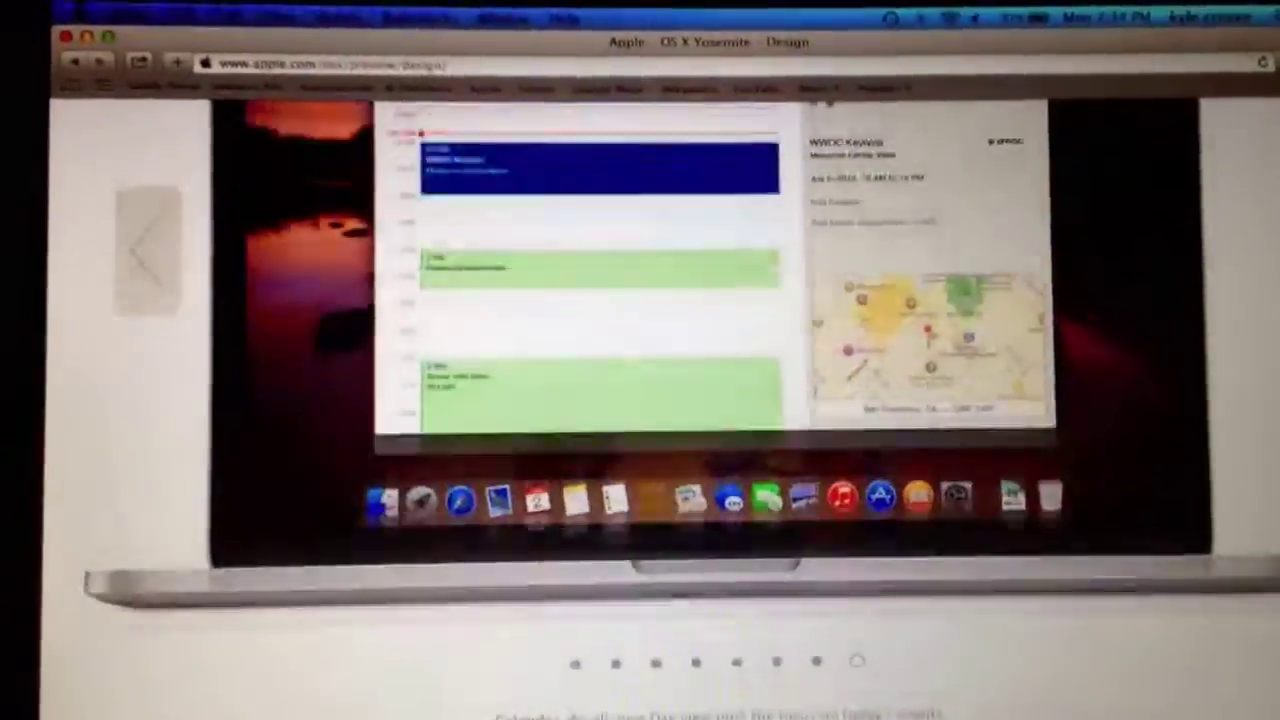
pyautogui.scroll(1, 640, 400)
pyautogui.scroll(3, 640, 400)
pyautogui.scroll(3, 640, 400)
pyautogui.scroll(2, 640, 400)
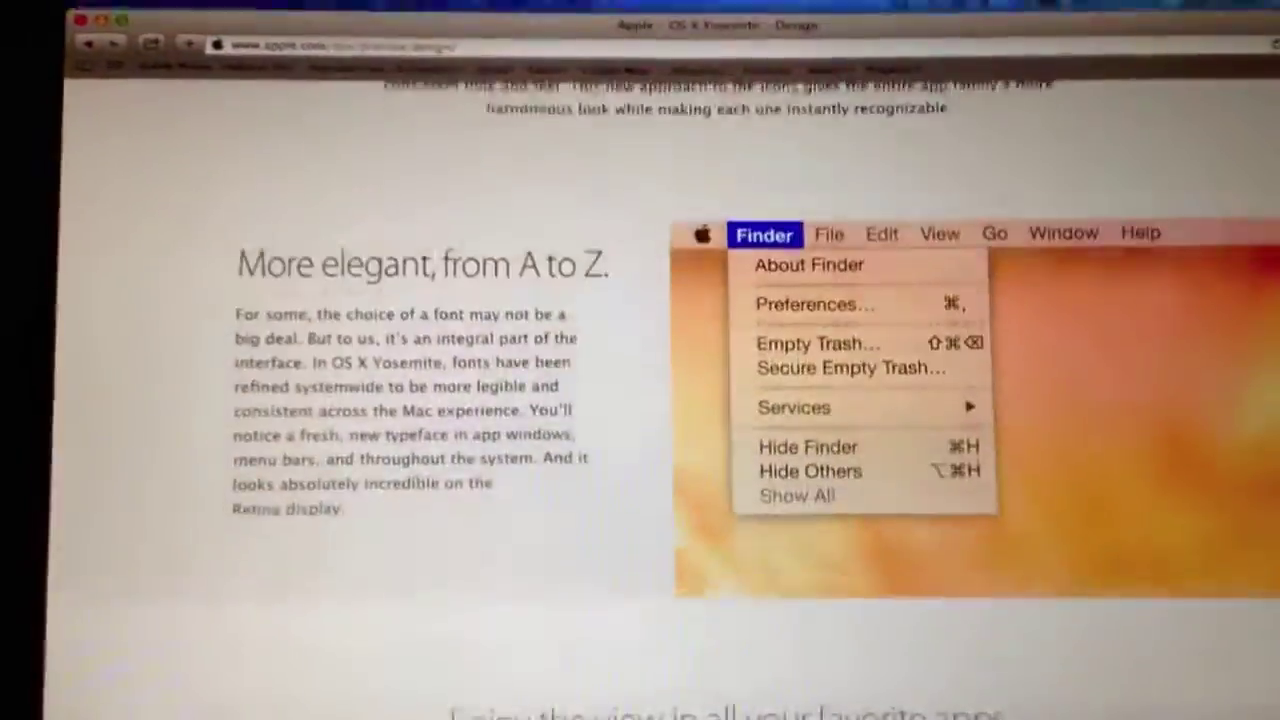
pyautogui.scroll(2, 640, 400)
pyautogui.scroll(2, 640, 400)
pyautogui.scroll(3, 640, 400)
pyautogui.scroll(3, 640, 400)
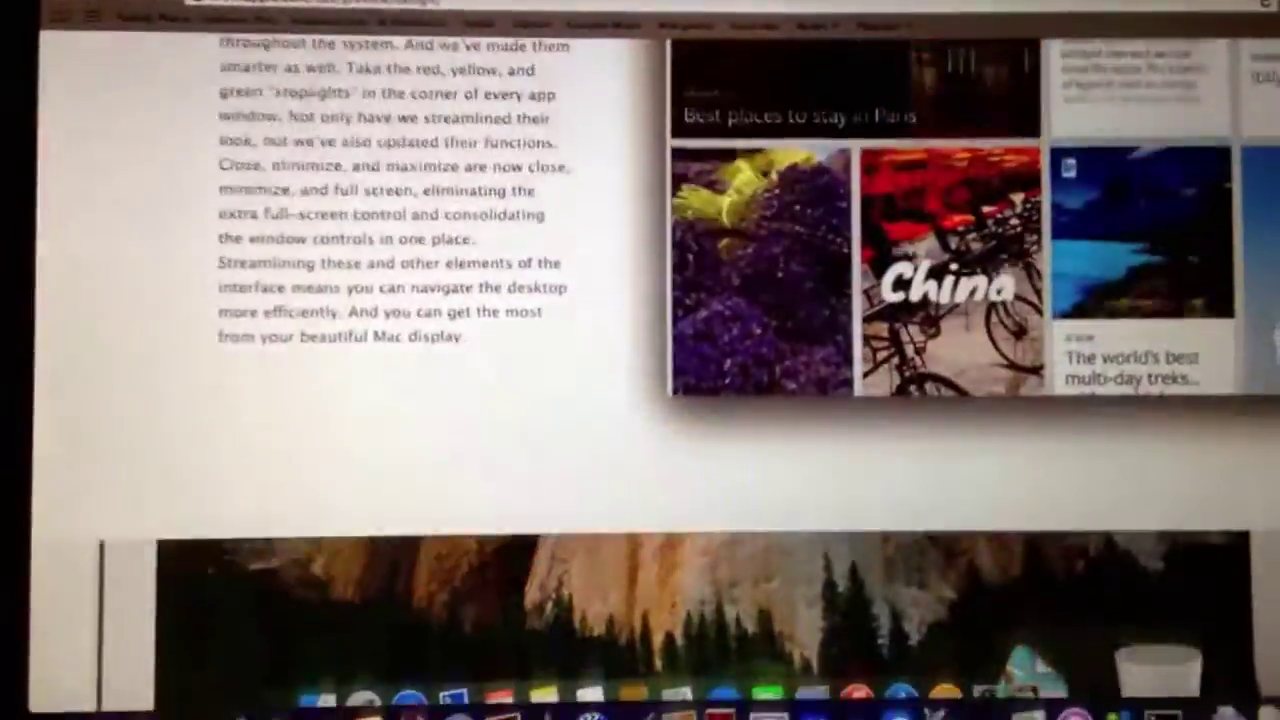
pyautogui.scroll(2, 640, 400)
pyautogui.scroll(2, 640, 400)
pyautogui.scroll(3, 640, 400)
pyautogui.scroll(3, 640, 400)
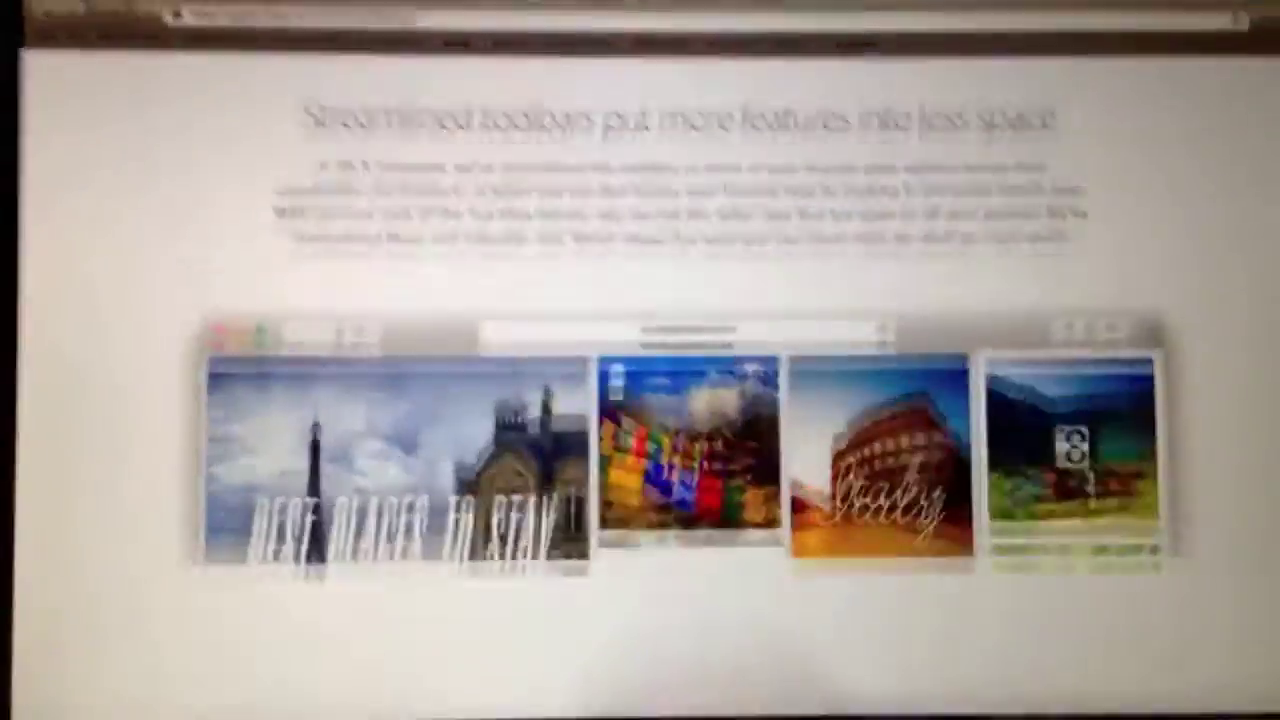
pyautogui.scroll(2, 640, 400)
pyautogui.scroll(2, 640, 400)
pyautogui.scroll(2, 640, 400)
pyautogui.scroll(3, 640, 400)
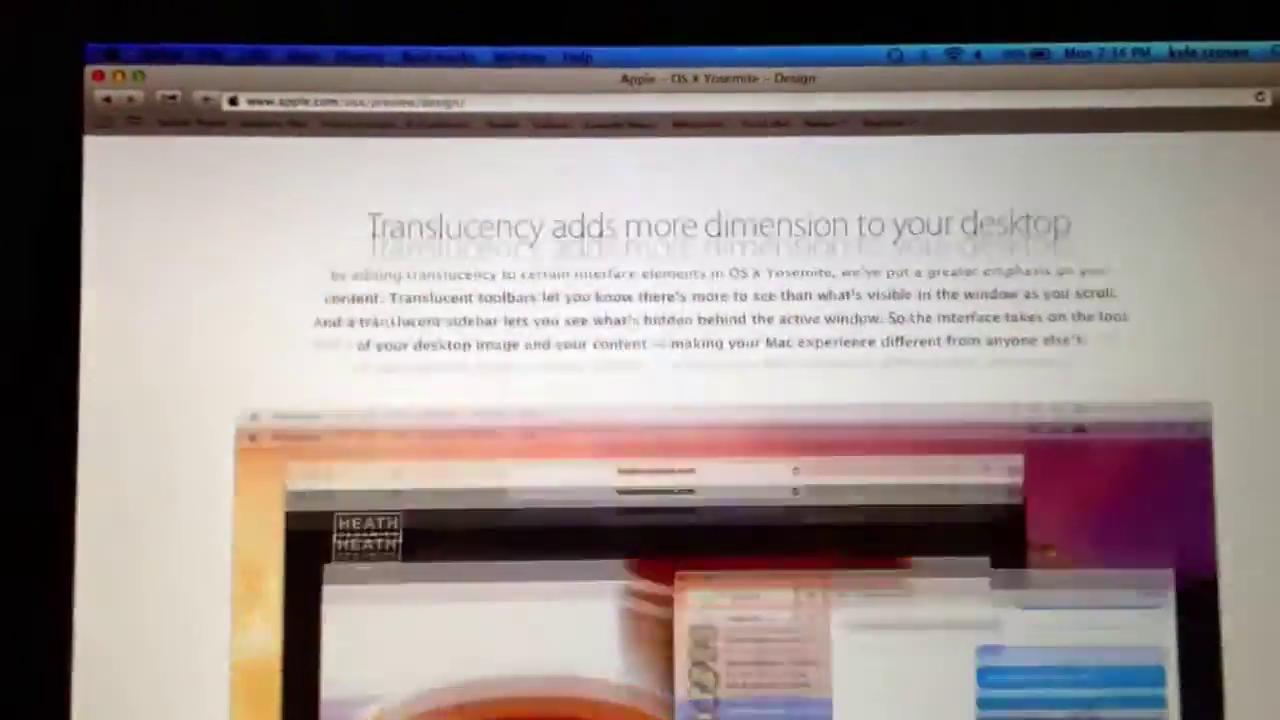
pyautogui.scroll(2, 640, 400)
pyautogui.scroll(2, 640, 400)
pyautogui.scroll(3, 640, 400)
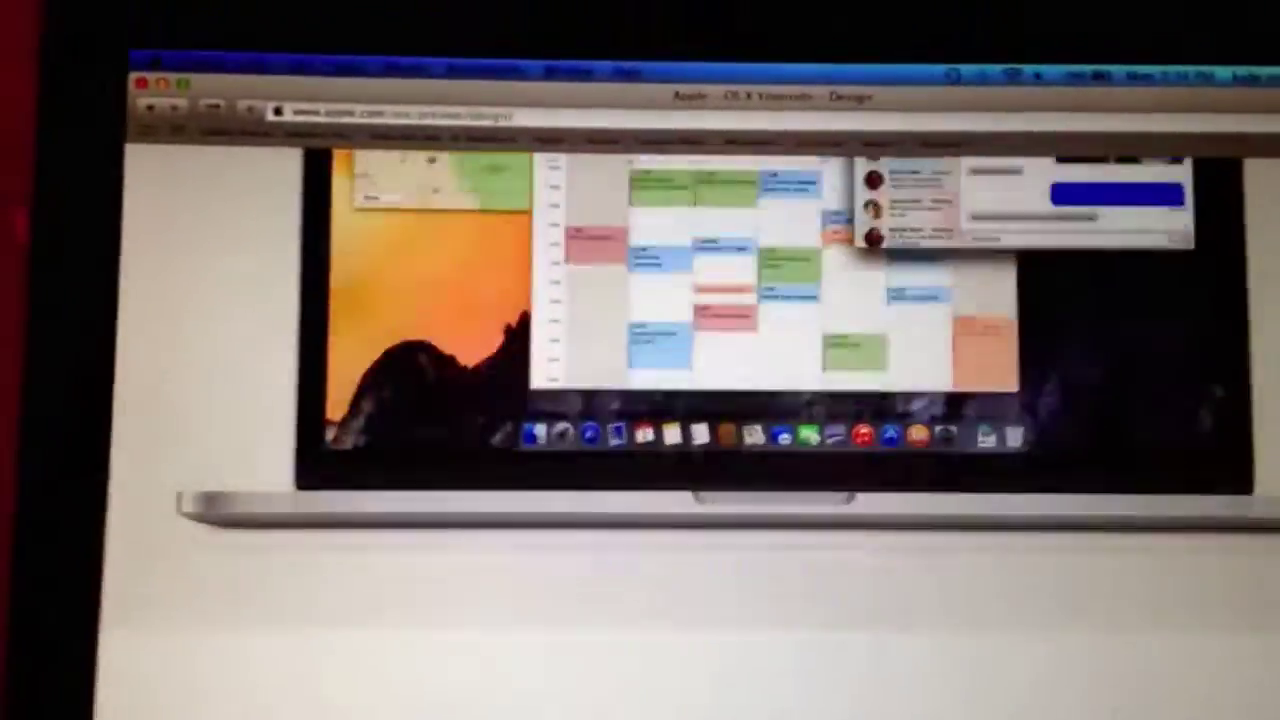
pyautogui.scroll(2, 640, 400)
pyautogui.scroll(2, 640, 400)
pyautogui.scroll(3, 640, 400)
pyautogui.scroll(2, 640, 400)
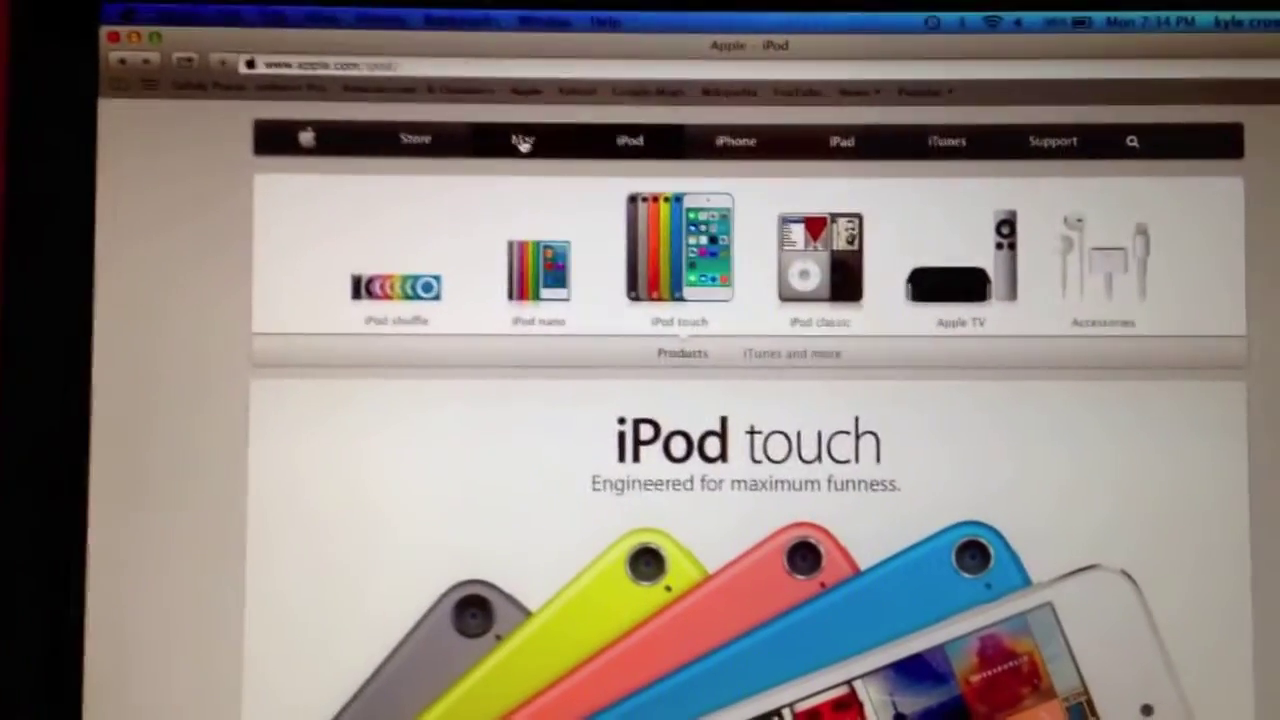
# Step: Return to the Apple home page and launch the iOS 8 Preview page from its banner
pyautogui.click(290, 126)
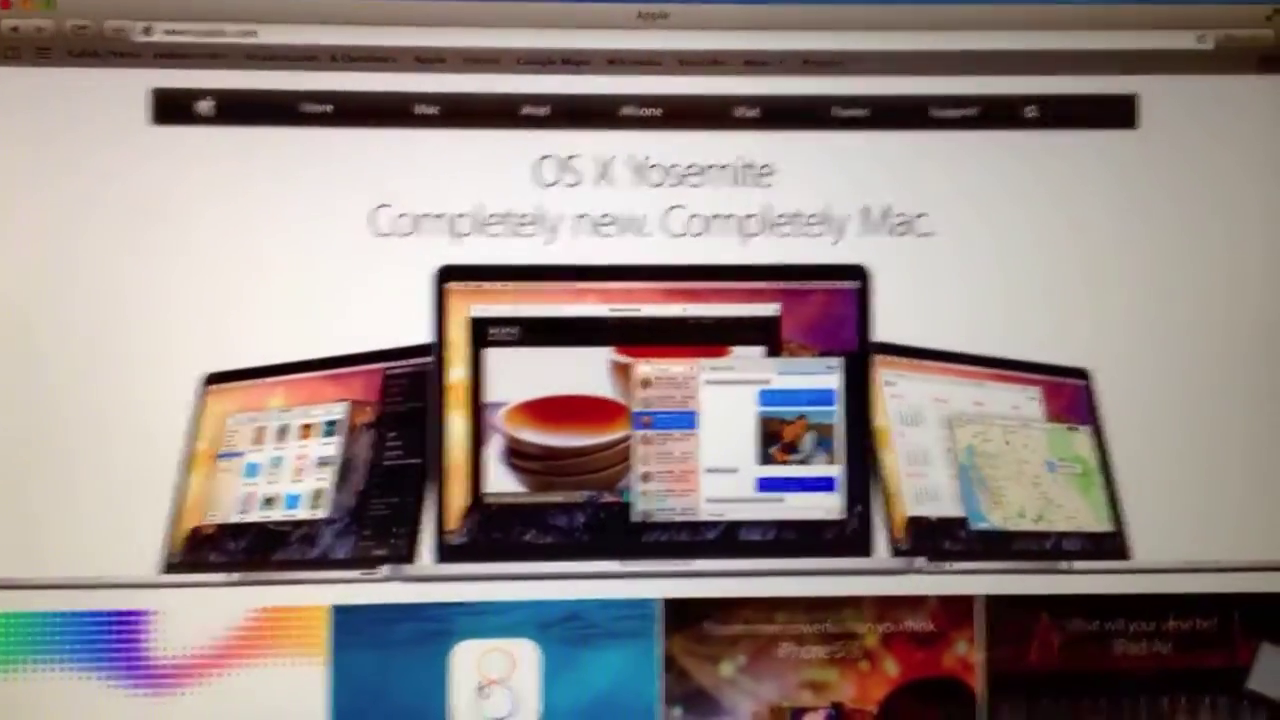
pyautogui.click(490, 665)
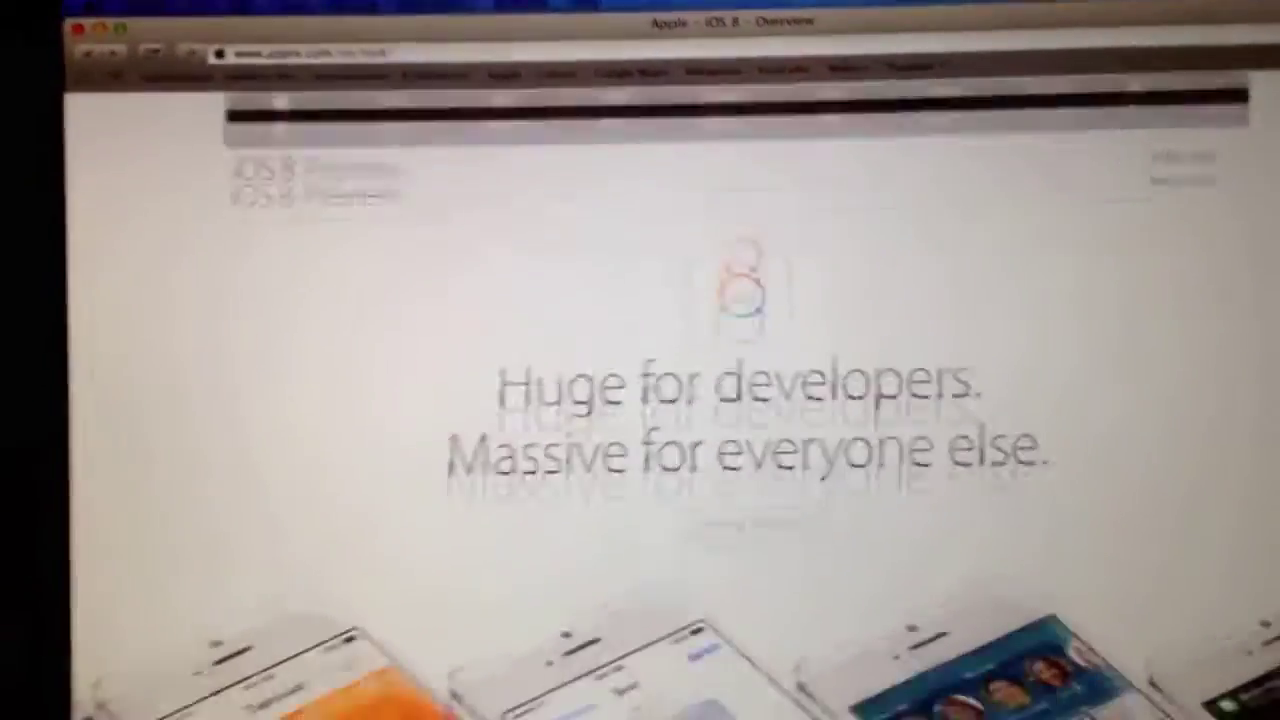
pyautogui.scroll(-1, 660, 400)
pyautogui.scroll(-2, 660, 400)
pyautogui.scroll(-1, 660, 400)
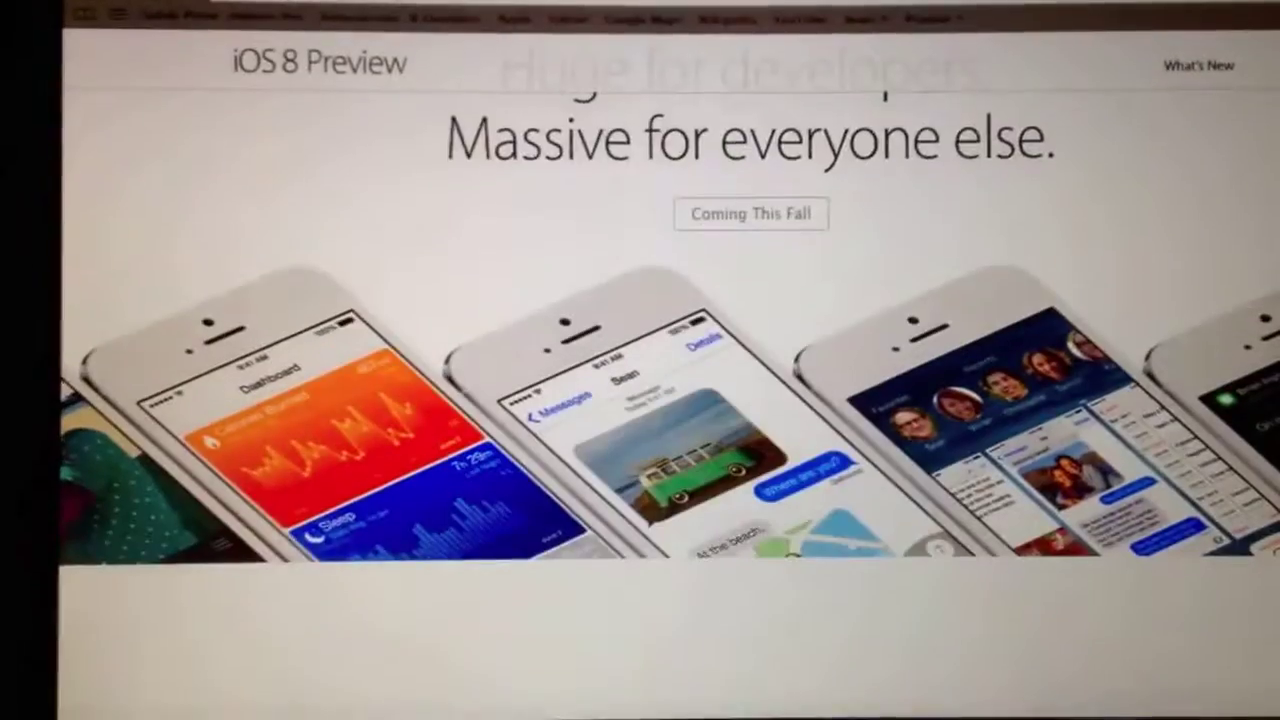
pyautogui.scroll(-2, 660, 400)
pyautogui.scroll(-2, 660, 400)
pyautogui.scroll(-1, 660, 400)
pyautogui.scroll(-1, 660, 400)
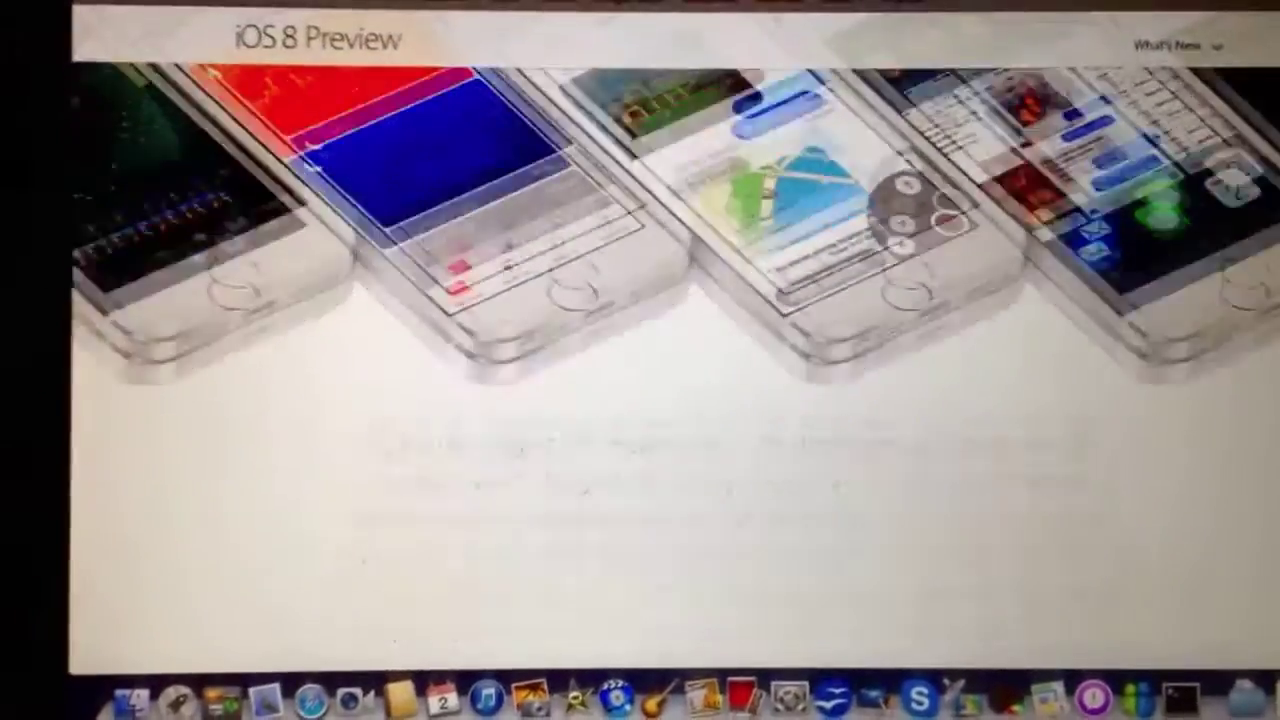
pyautogui.scroll(-2, 660, 400)
pyautogui.scroll(-1, 660, 400)
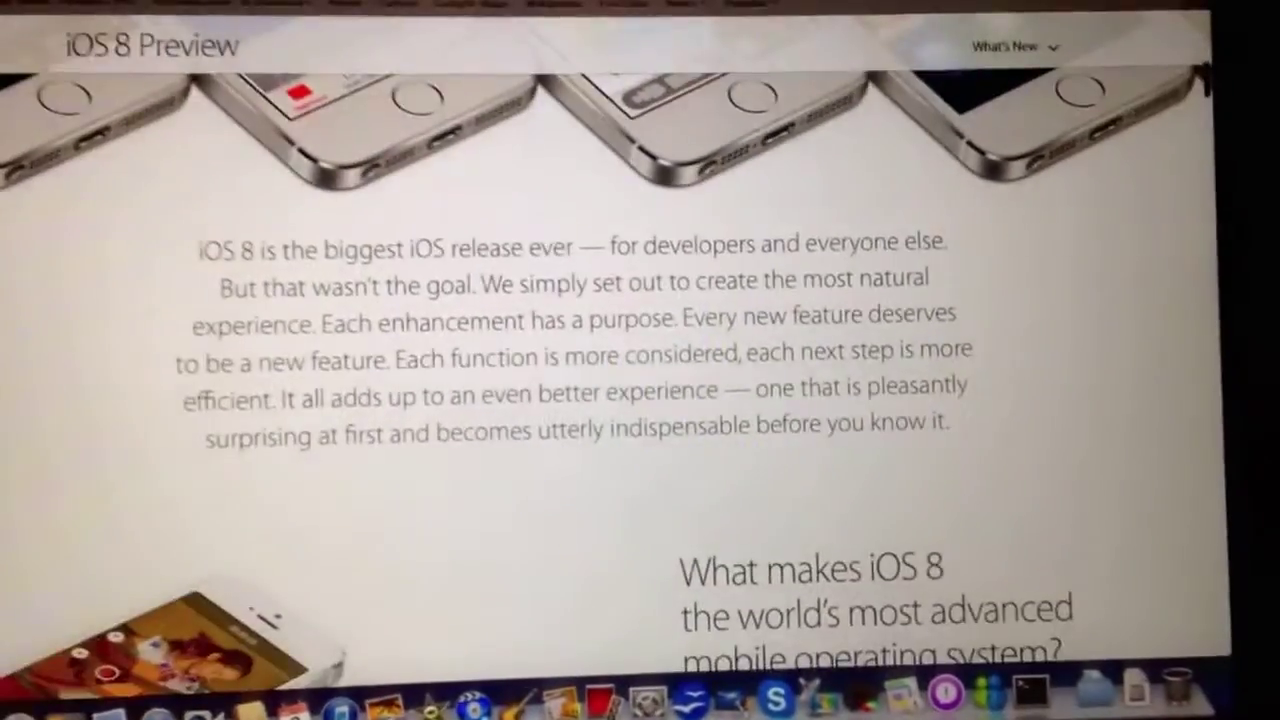
pyautogui.scroll(-2, 660, 400)
pyautogui.scroll(-1, 640, 400)
pyautogui.scroll(-1, 640, 400)
pyautogui.scroll(-2, 640, 400)
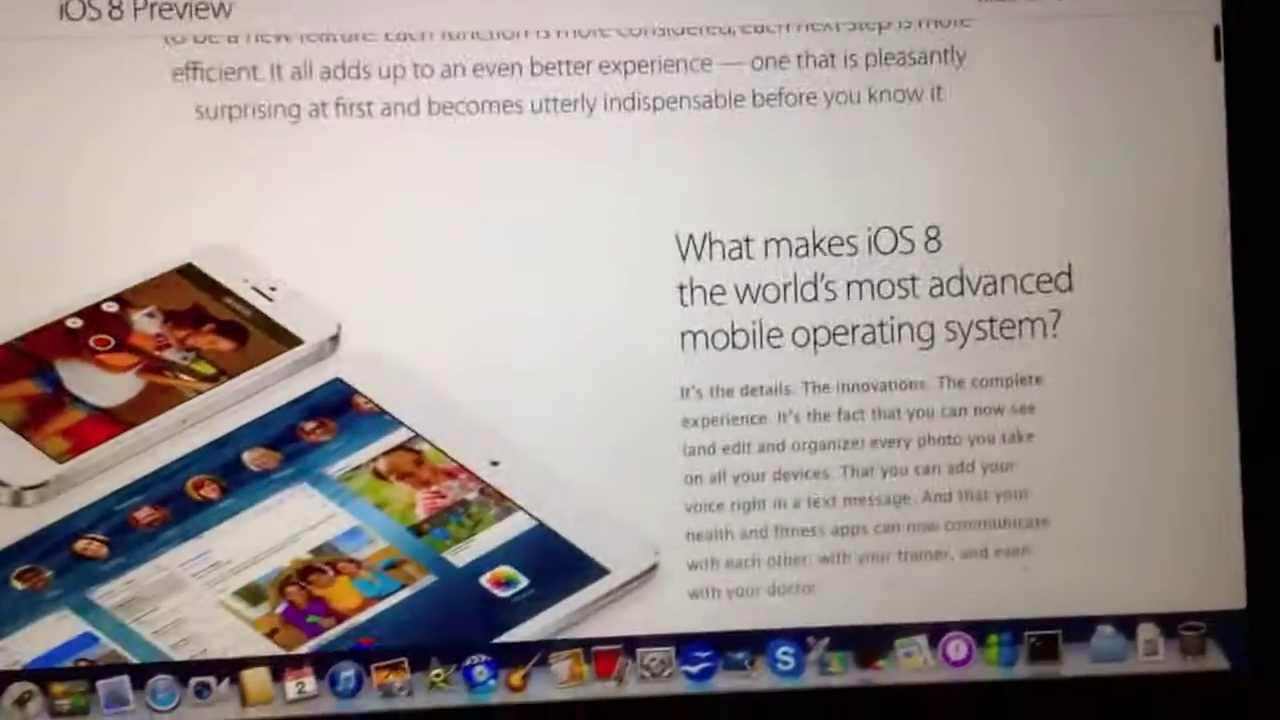
pyautogui.scroll(-1, 640, 400)
pyautogui.scroll(-2, 640, 400)
pyautogui.scroll(-1, 640, 400)
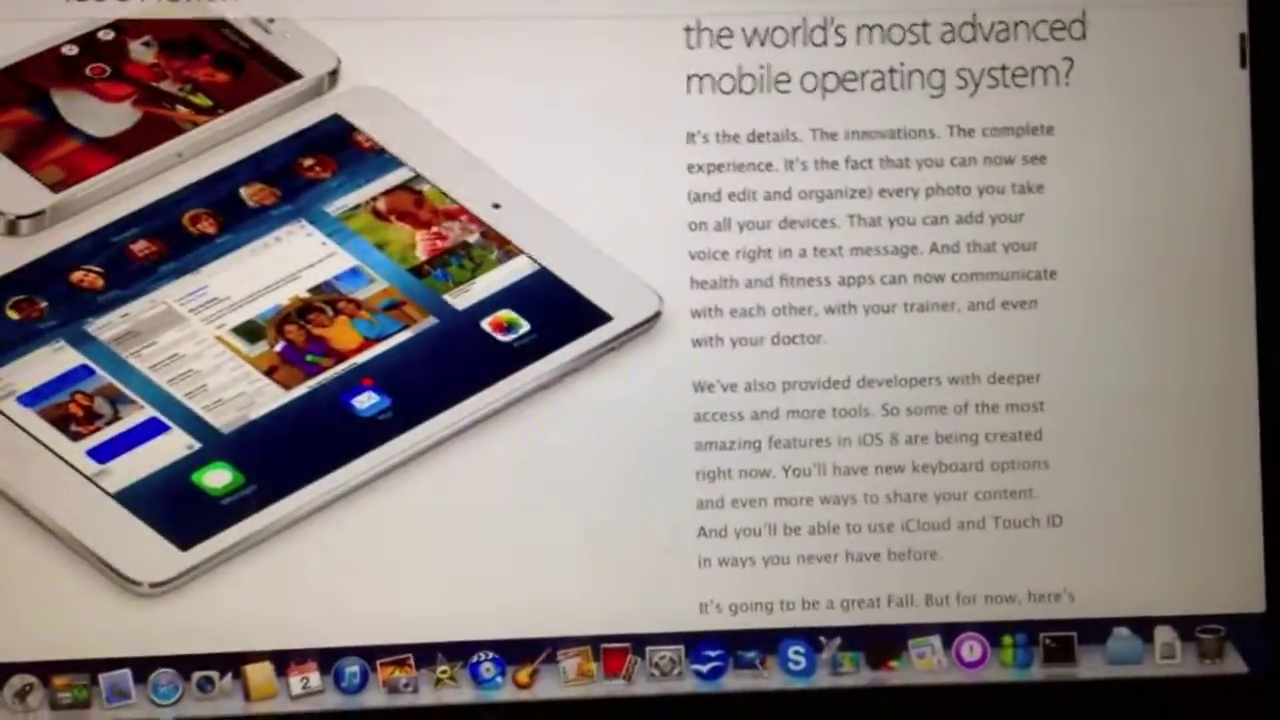
pyautogui.scroll(-1, 640, 400)
pyautogui.scroll(-2, 640, 360)
pyautogui.scroll(-1, 640, 360)
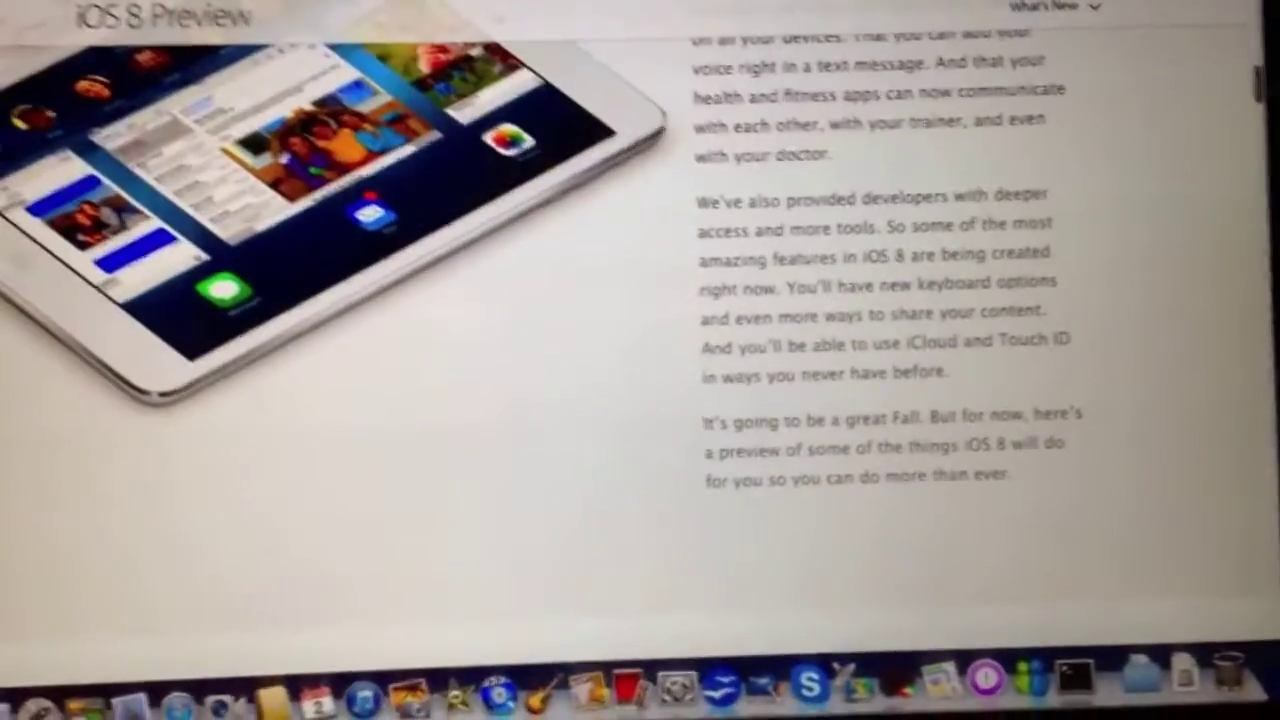
pyautogui.scroll(-1, 640, 360)
pyautogui.scroll(-2, 640, 360)
pyautogui.scroll(-3, 640, 360)
pyautogui.scroll(-2, 640, 360)
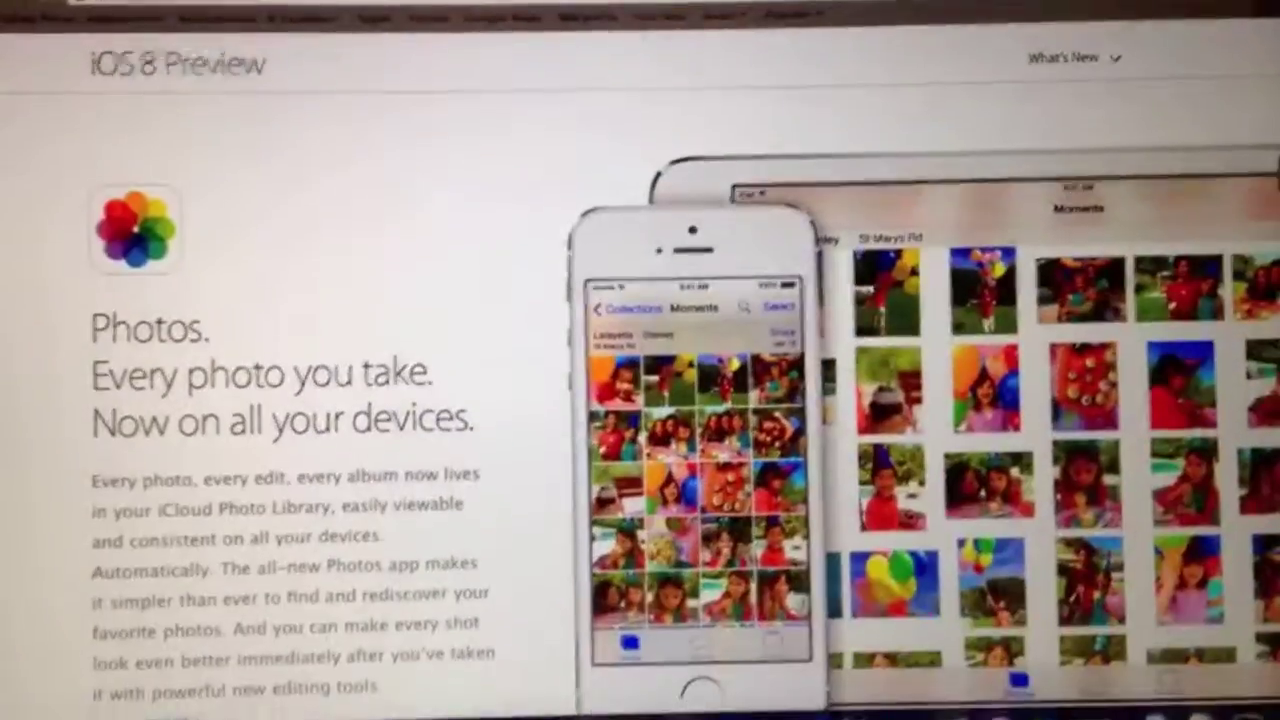
pyautogui.scroll(-2, 640, 360)
pyautogui.scroll(-2, 640, 360)
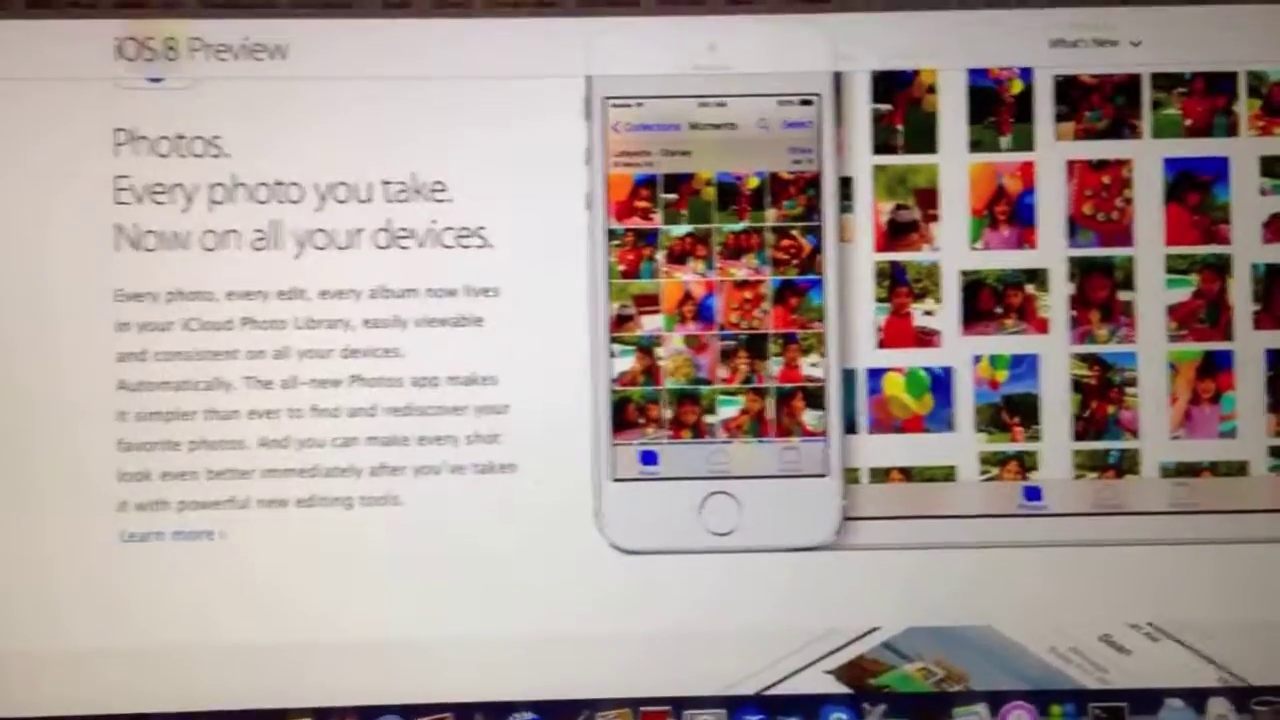
pyautogui.scroll(3, 640, 360)
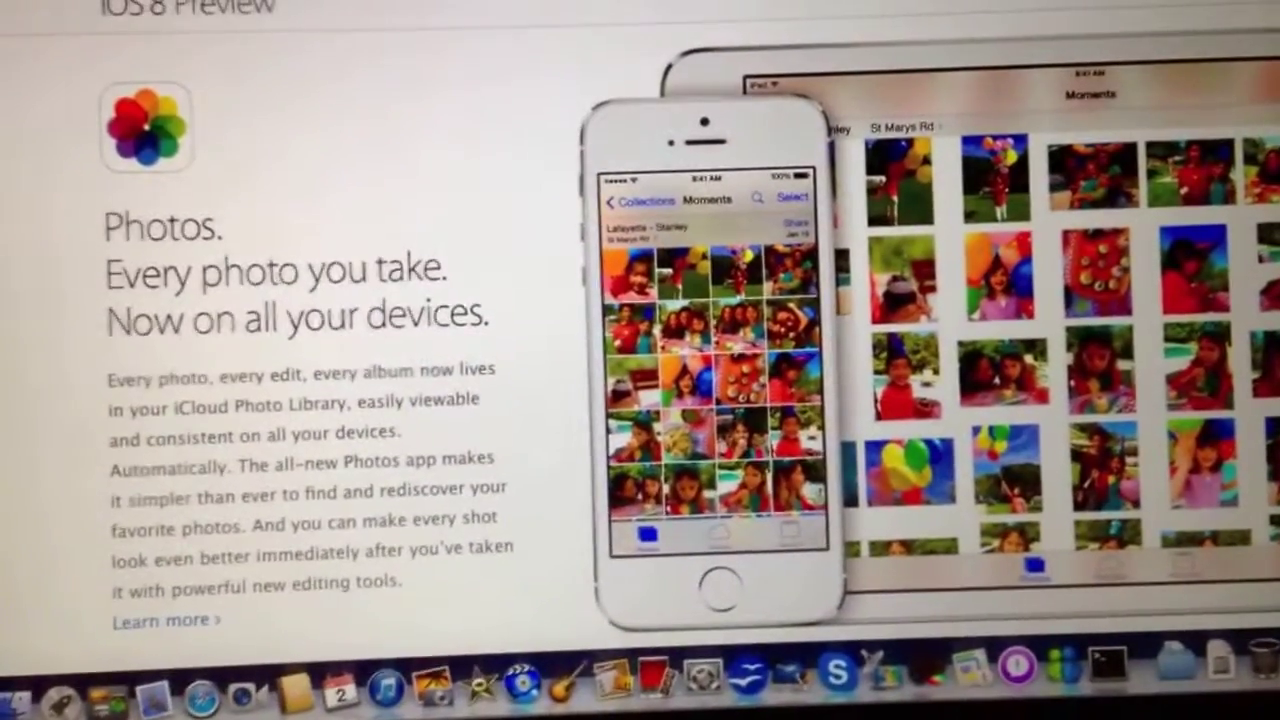
pyautogui.scroll(-3, 640, 360)
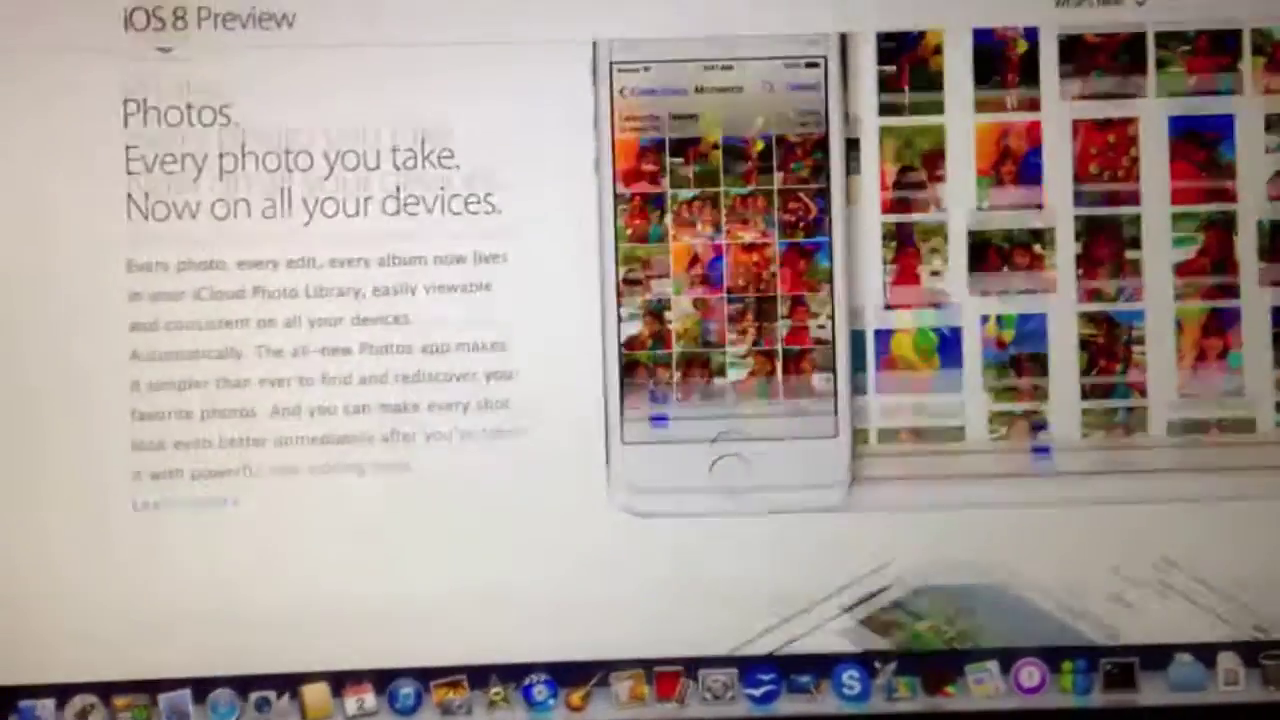
pyautogui.scroll(-3, 640, 360)
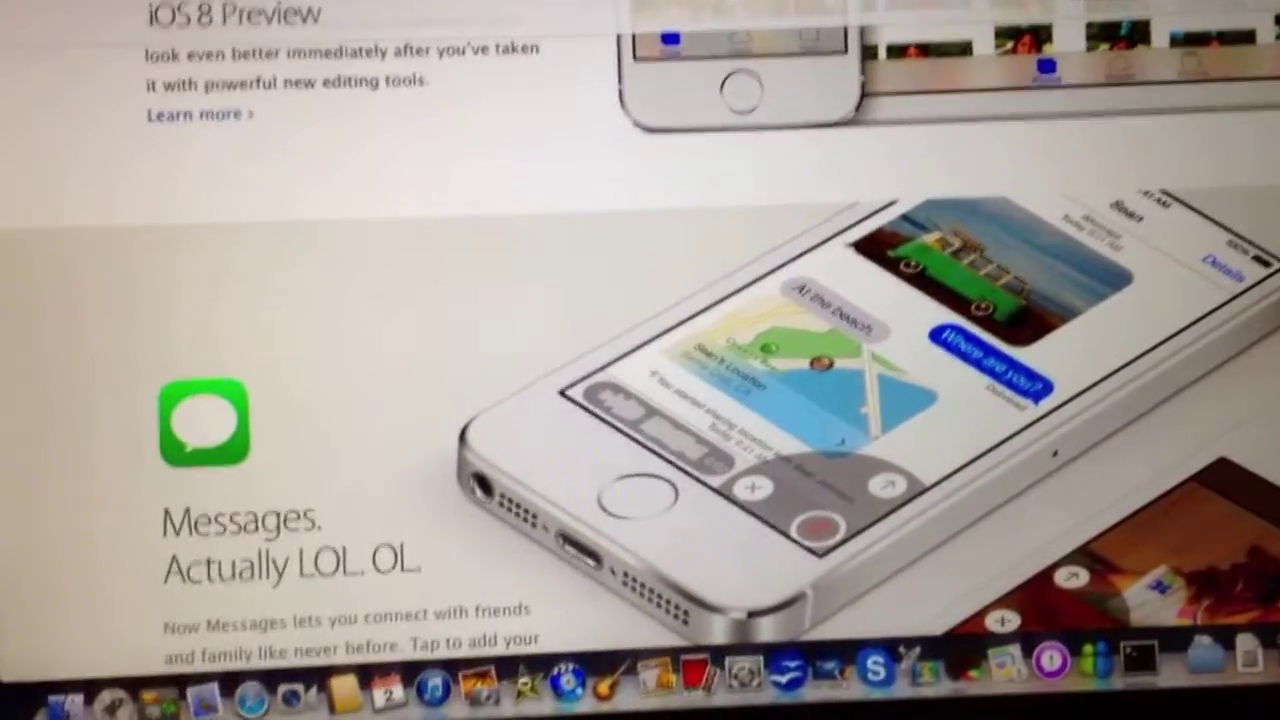
pyautogui.scroll(-3, 640, 360)
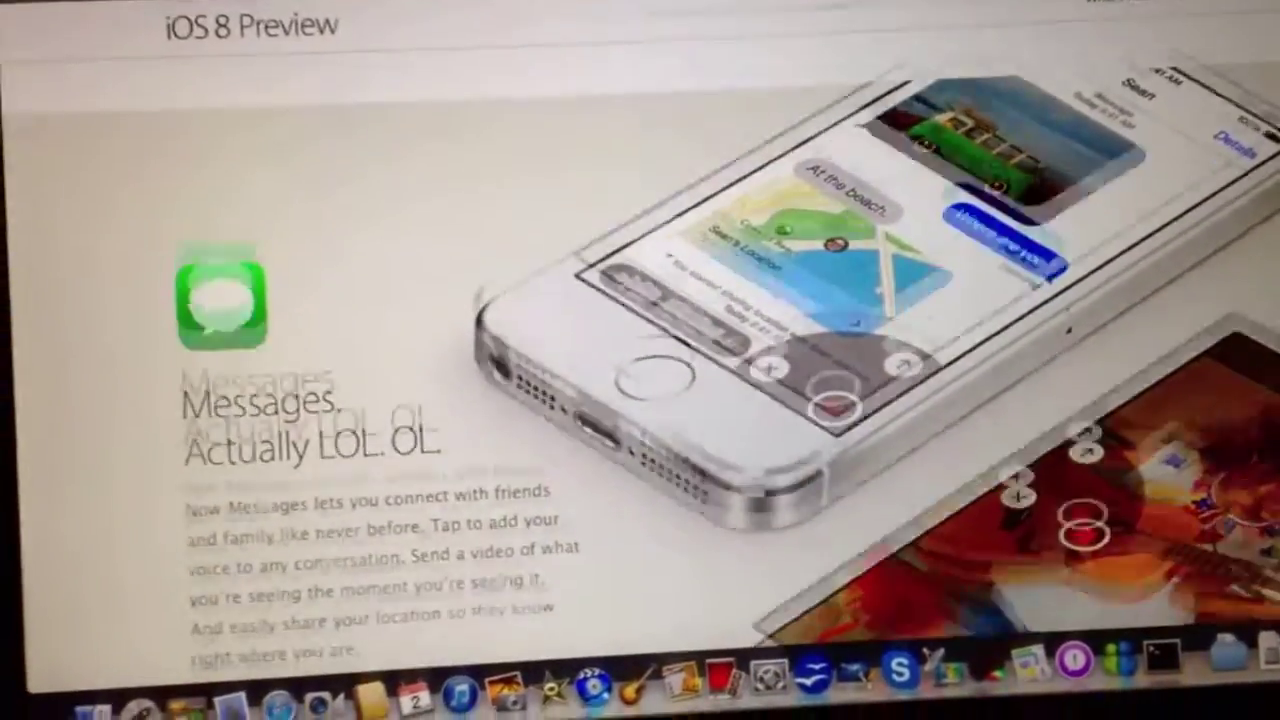
pyautogui.scroll(-3, 640, 360)
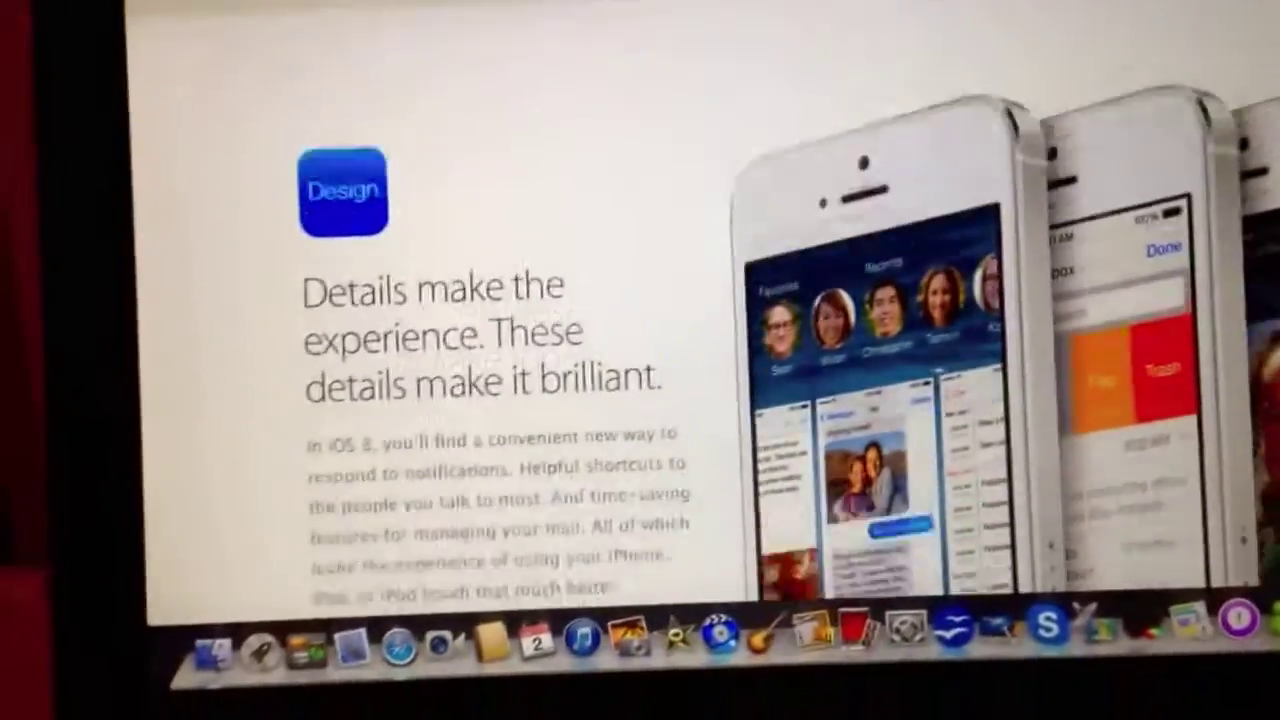
pyautogui.scroll(-2, 640, 400)
pyautogui.scroll(-1, 640, 400)
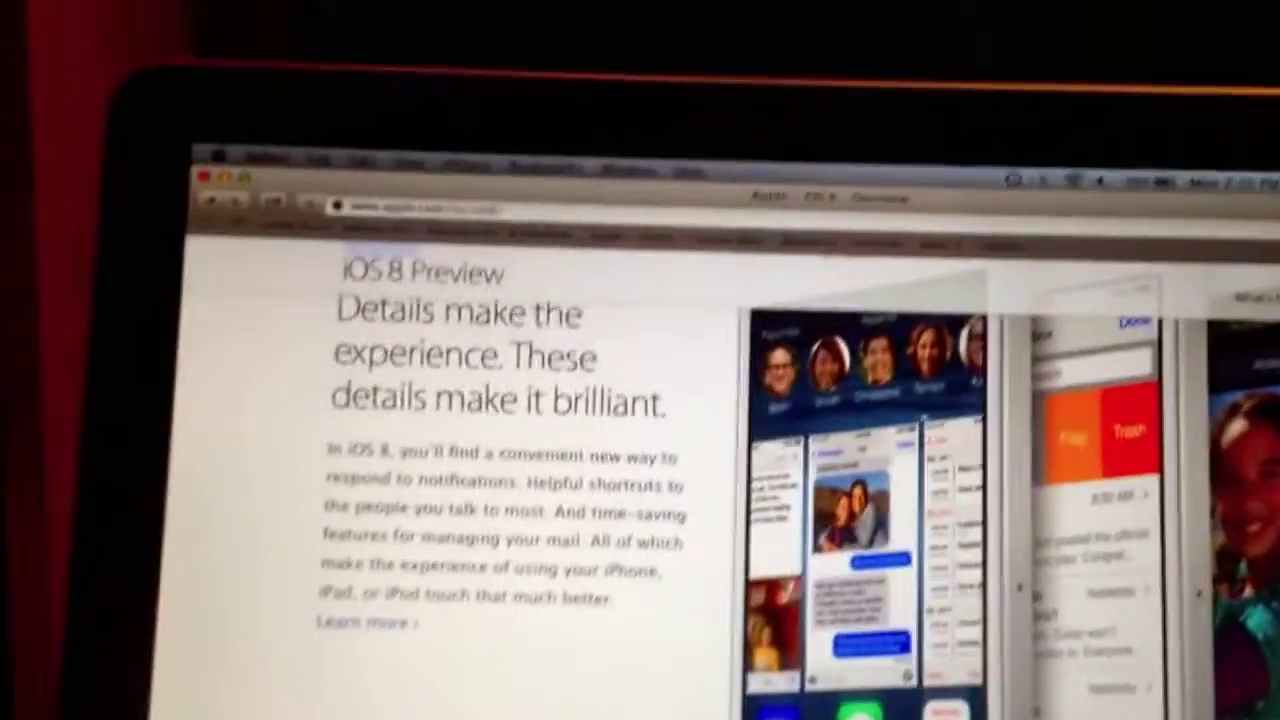
pyautogui.scroll(-3, 640, 450)
pyautogui.scroll(-2, 640, 450)
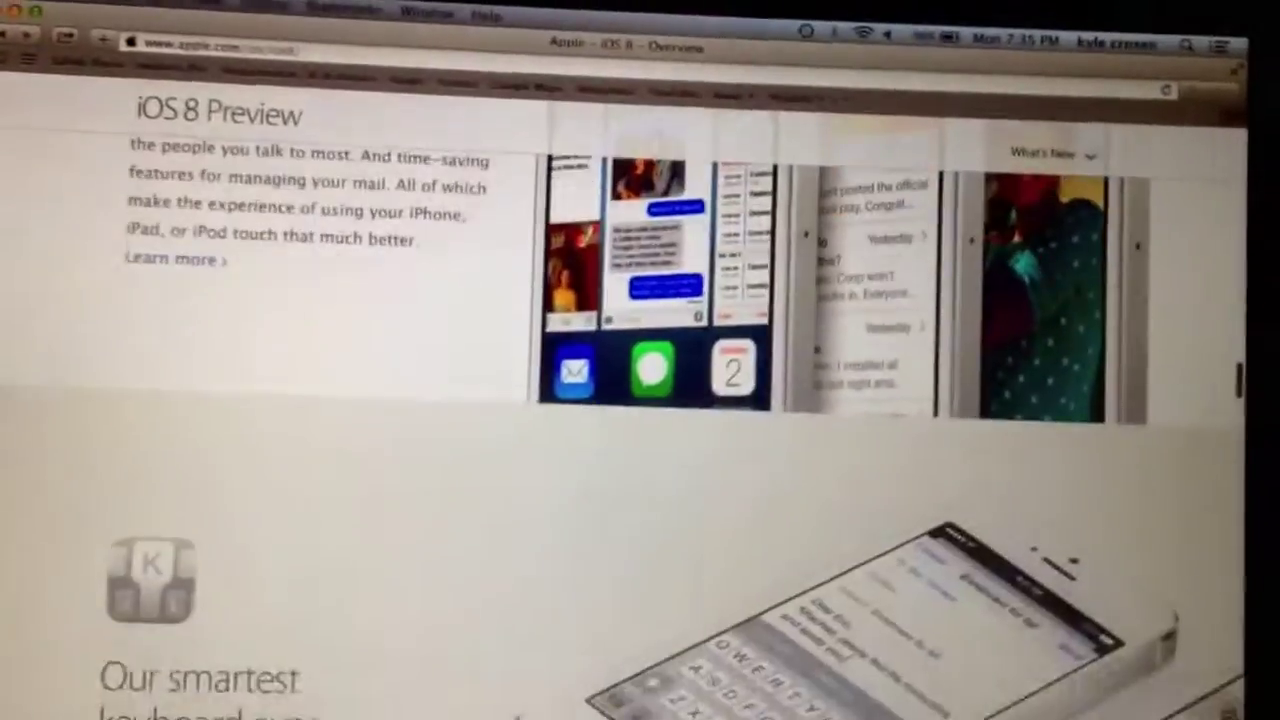
pyautogui.scroll(-1, 640, 450)
pyautogui.scroll(-2, 640, 400)
pyautogui.scroll(-1, 640, 400)
pyautogui.scroll(-2, 640, 400)
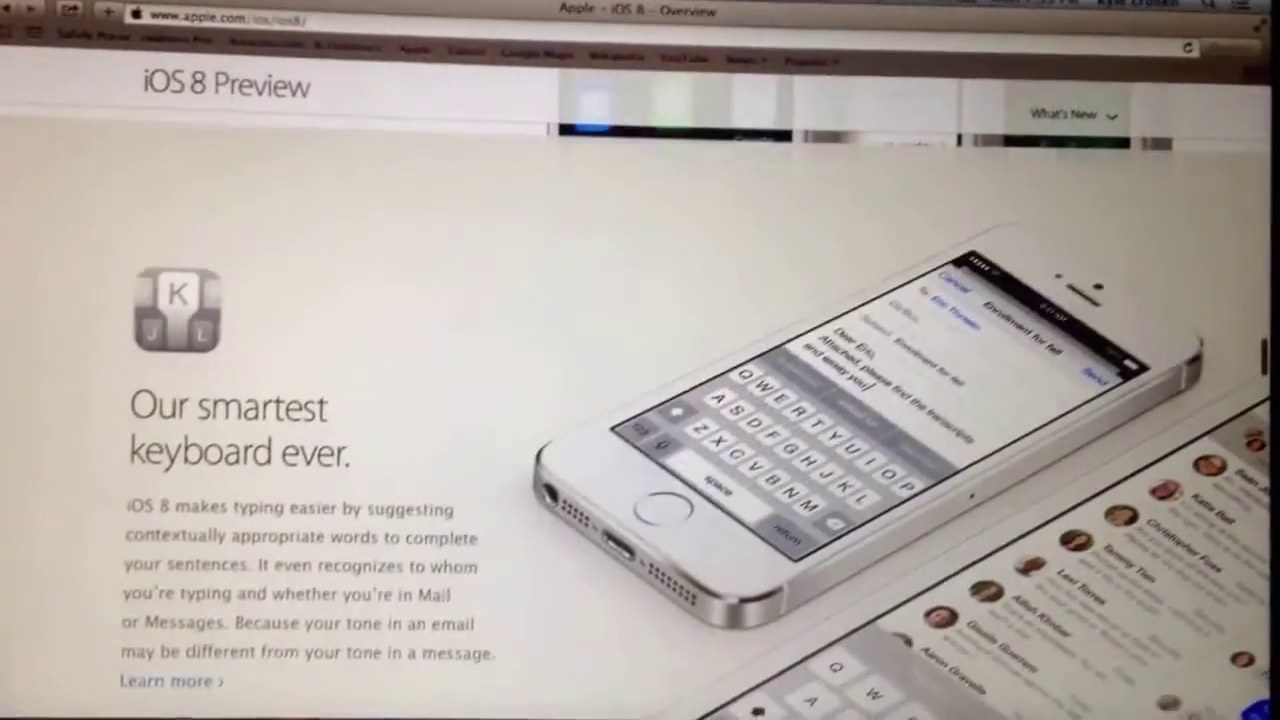
pyautogui.scroll(-1, 640, 400)
pyautogui.scroll(-1, 640, 400)
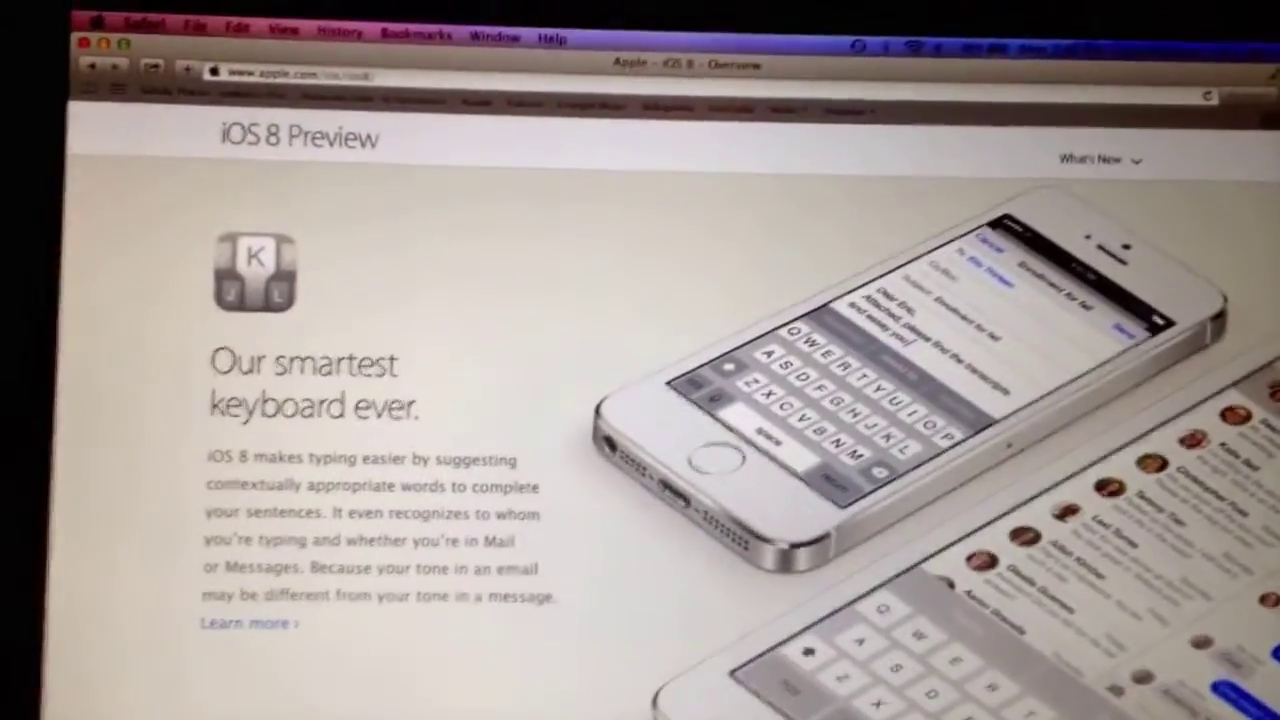
pyautogui.scroll(-3, 640, 400)
pyautogui.scroll(-2, 640, 400)
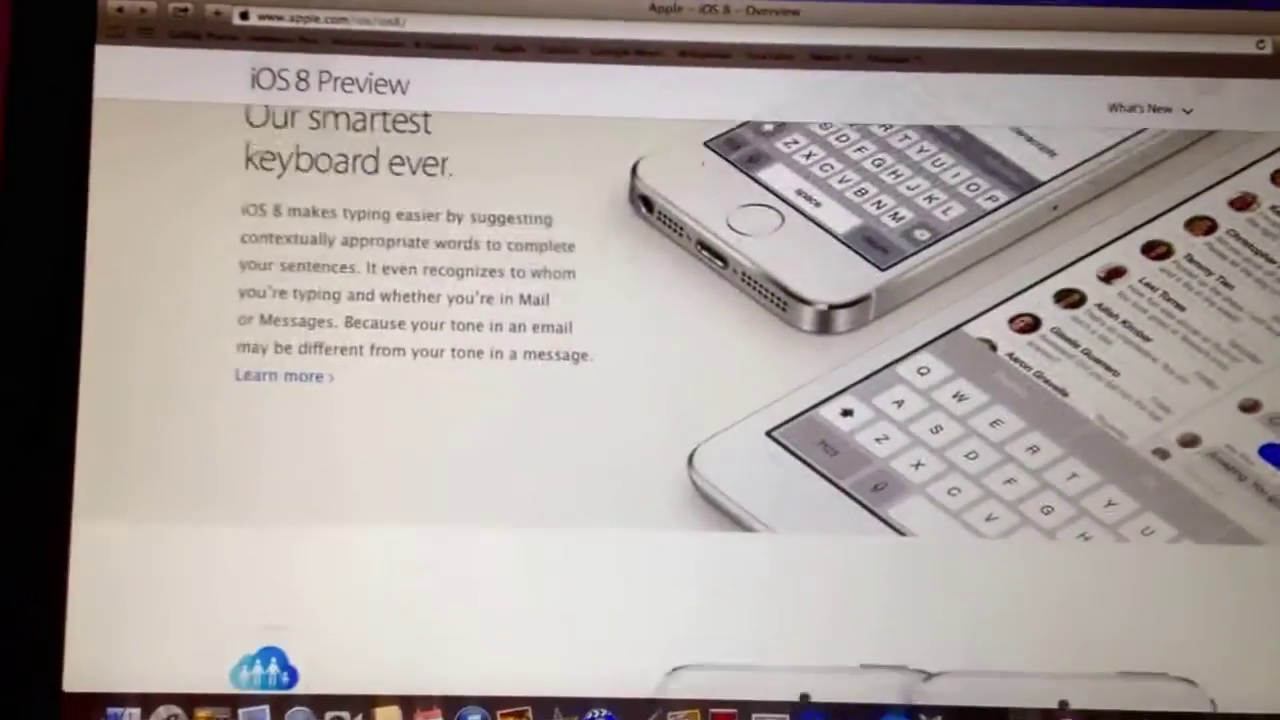
pyautogui.scroll(-3, 640, 400)
pyautogui.scroll(-2, 640, 400)
pyautogui.scroll(-3, 640, 400)
pyautogui.scroll(-1, 640, 400)
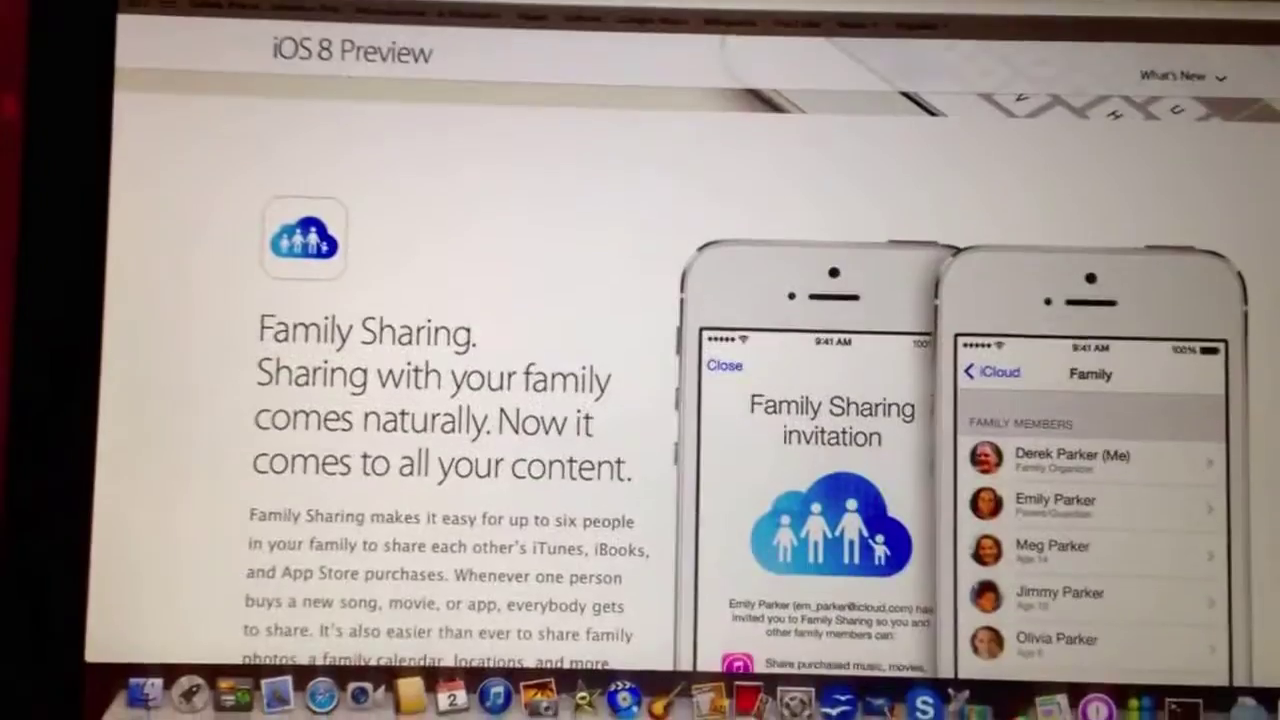
pyautogui.scroll(-3, 640, 400)
pyautogui.scroll(-1, 640, 400)
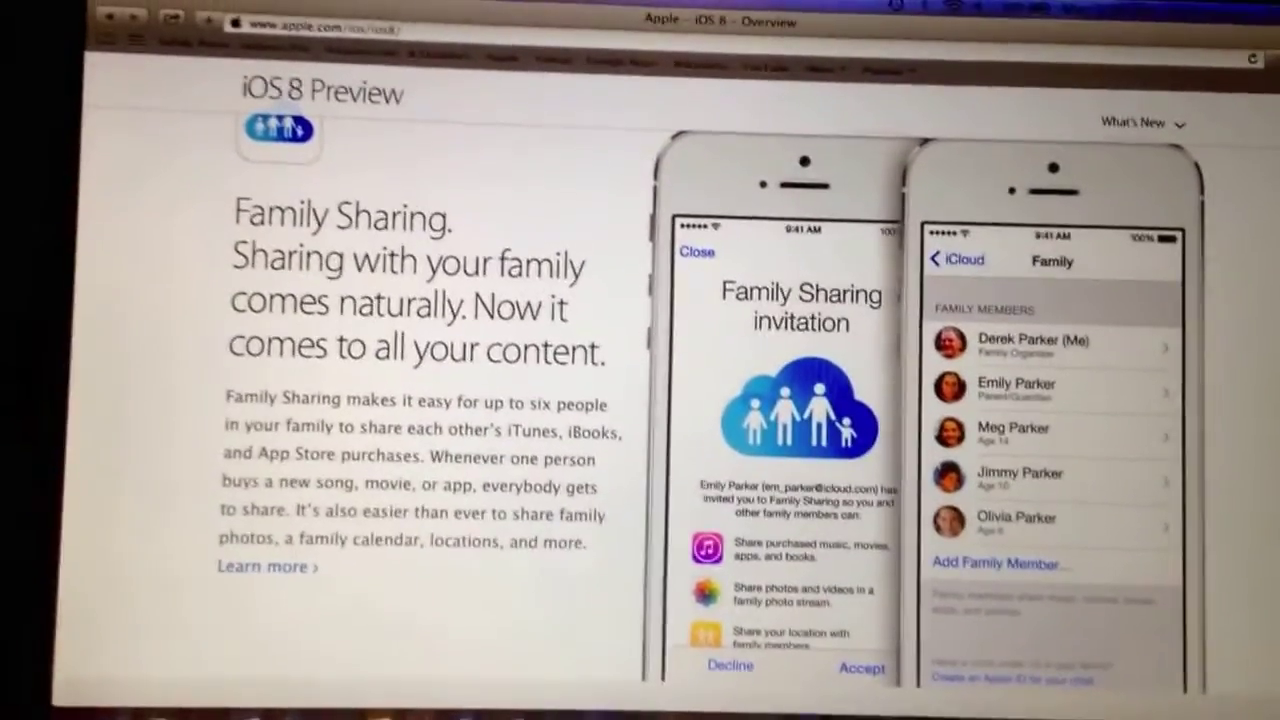
pyautogui.scroll(-2, 640, 400)
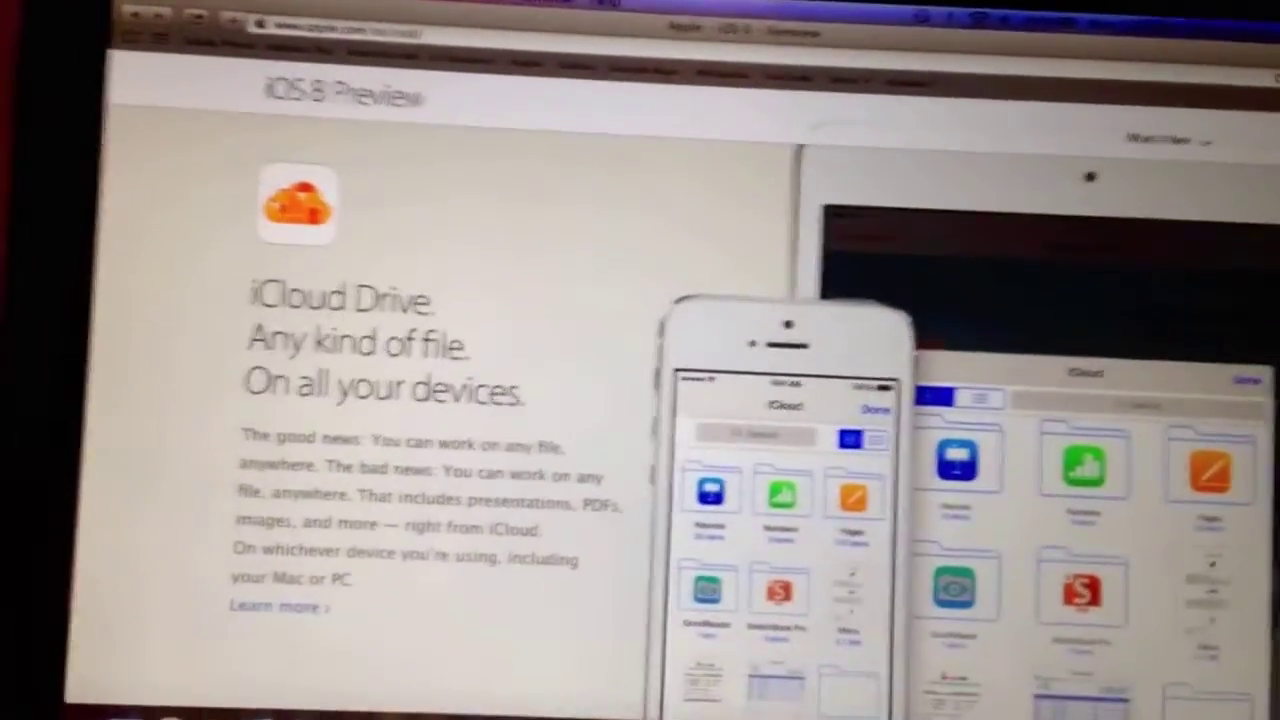
pyautogui.scroll(-1, 640, 400)
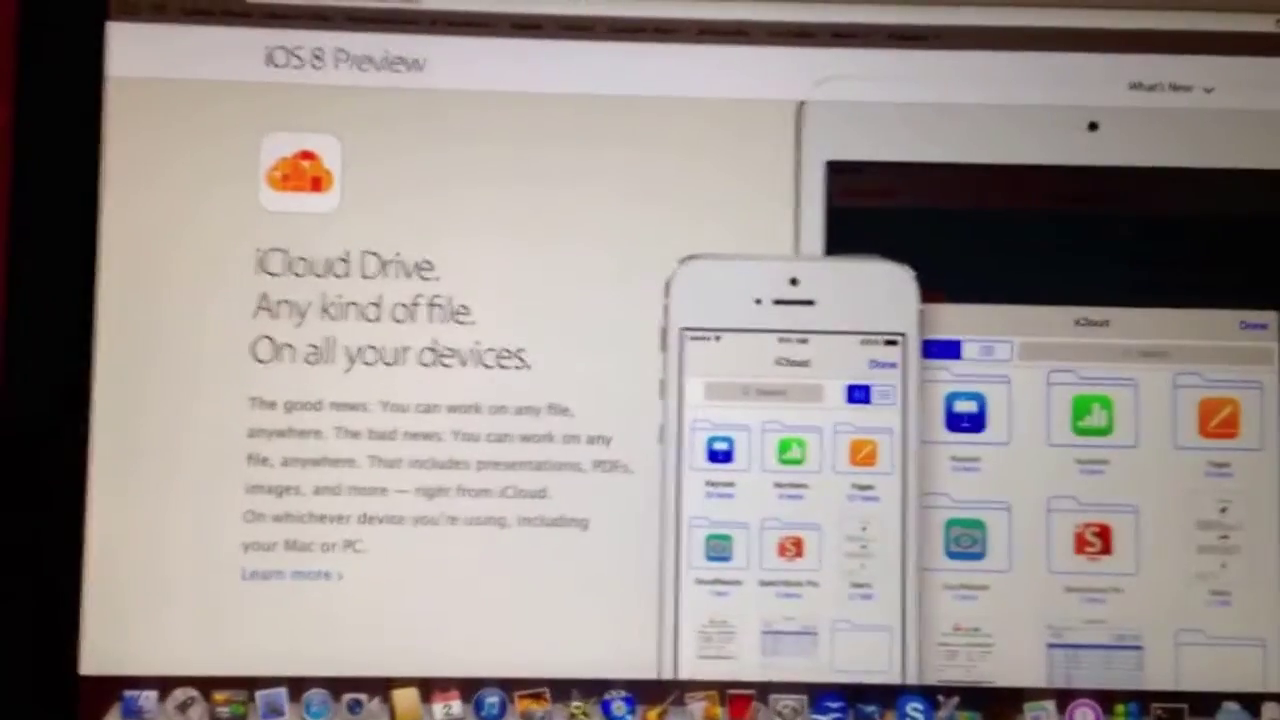
pyautogui.scroll(-1, 640, 400)
pyautogui.scroll(-2, 640, 400)
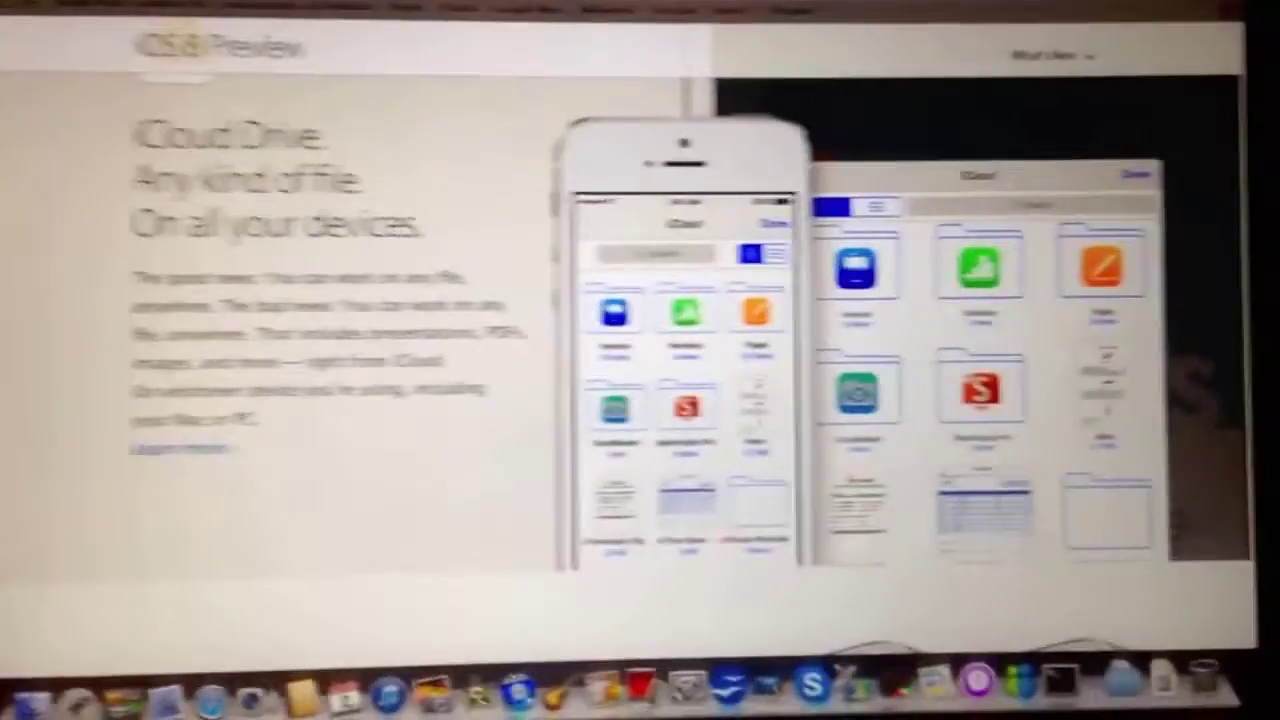
pyautogui.scroll(-1, 640, 400)
pyautogui.scroll(-2, 640, 400)
pyautogui.scroll(-2, 640, 400)
pyautogui.scroll(-2, 640, 400)
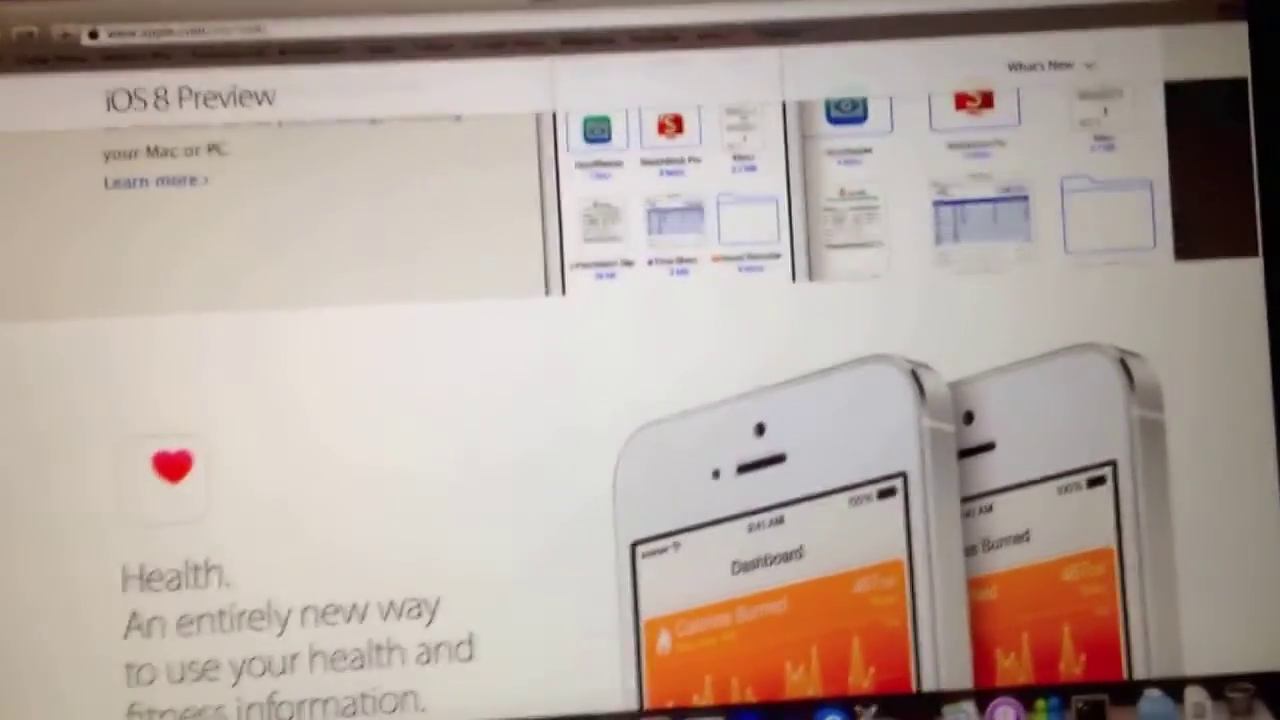
pyautogui.scroll(-2, 640, 400)
pyautogui.scroll(-1, 640, 400)
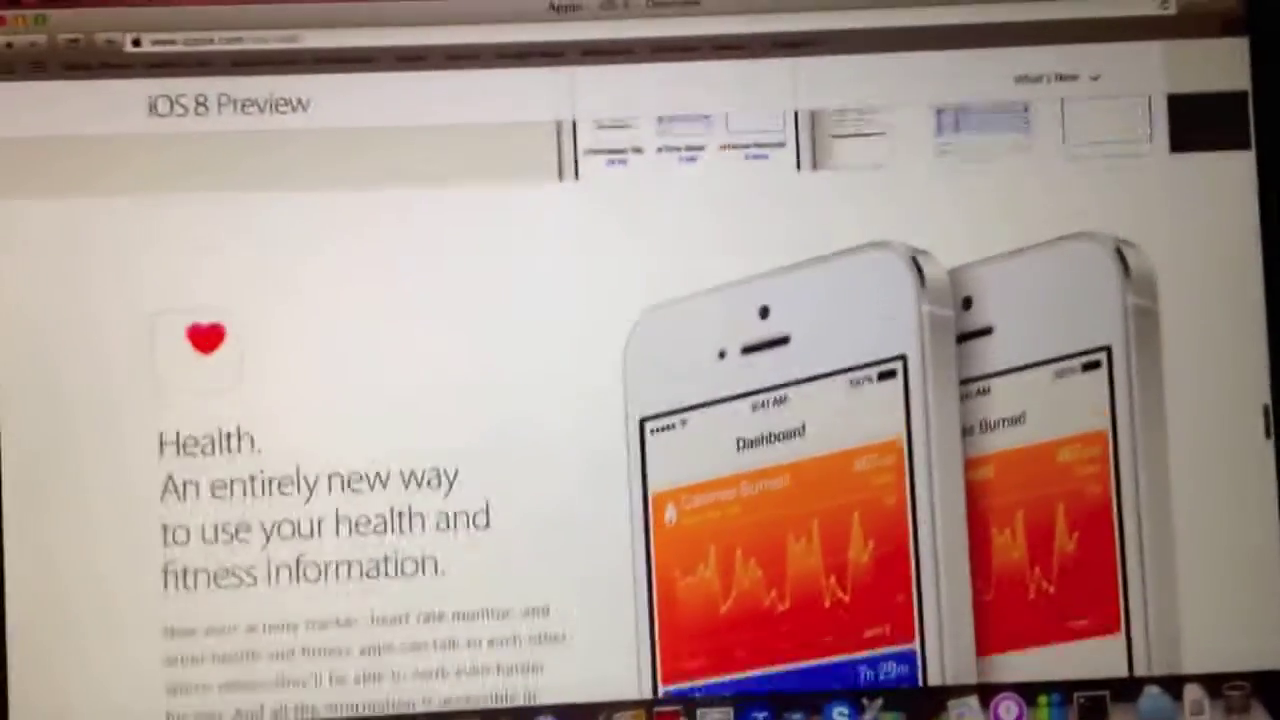
pyautogui.scroll(-2, 640, 400)
pyautogui.scroll(-1, 640, 400)
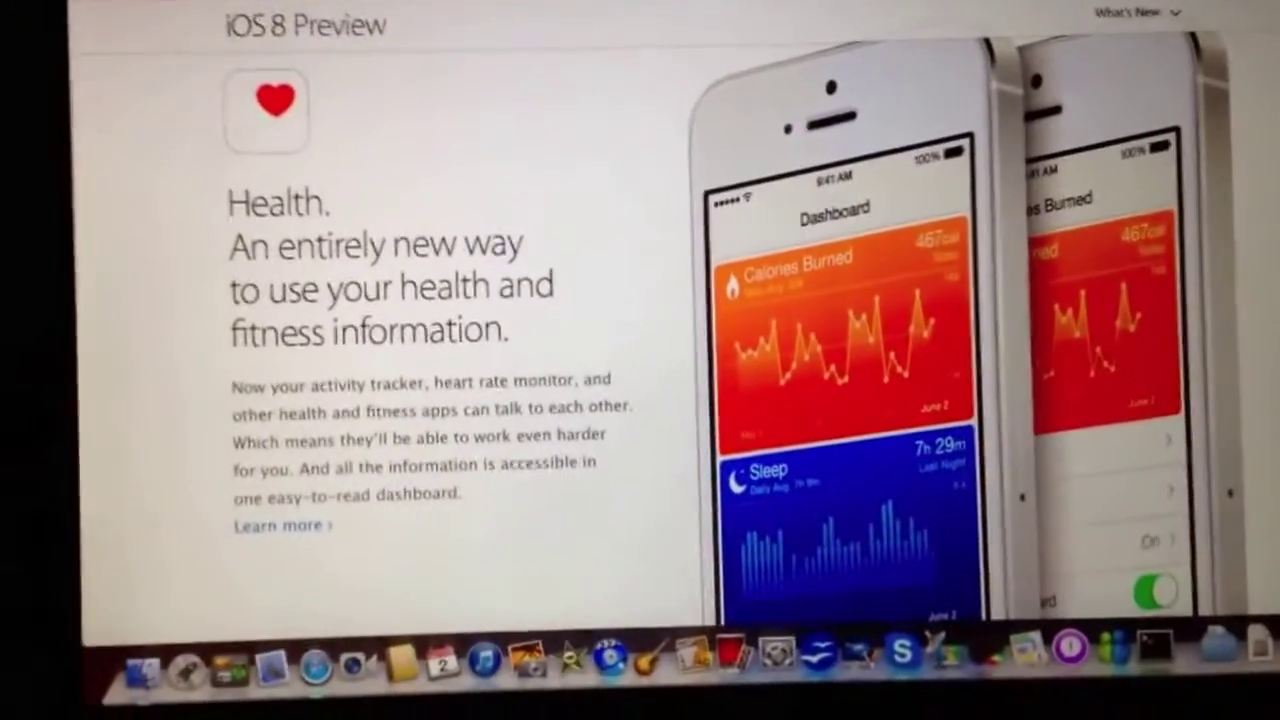
pyautogui.scroll(2, 640, 400)
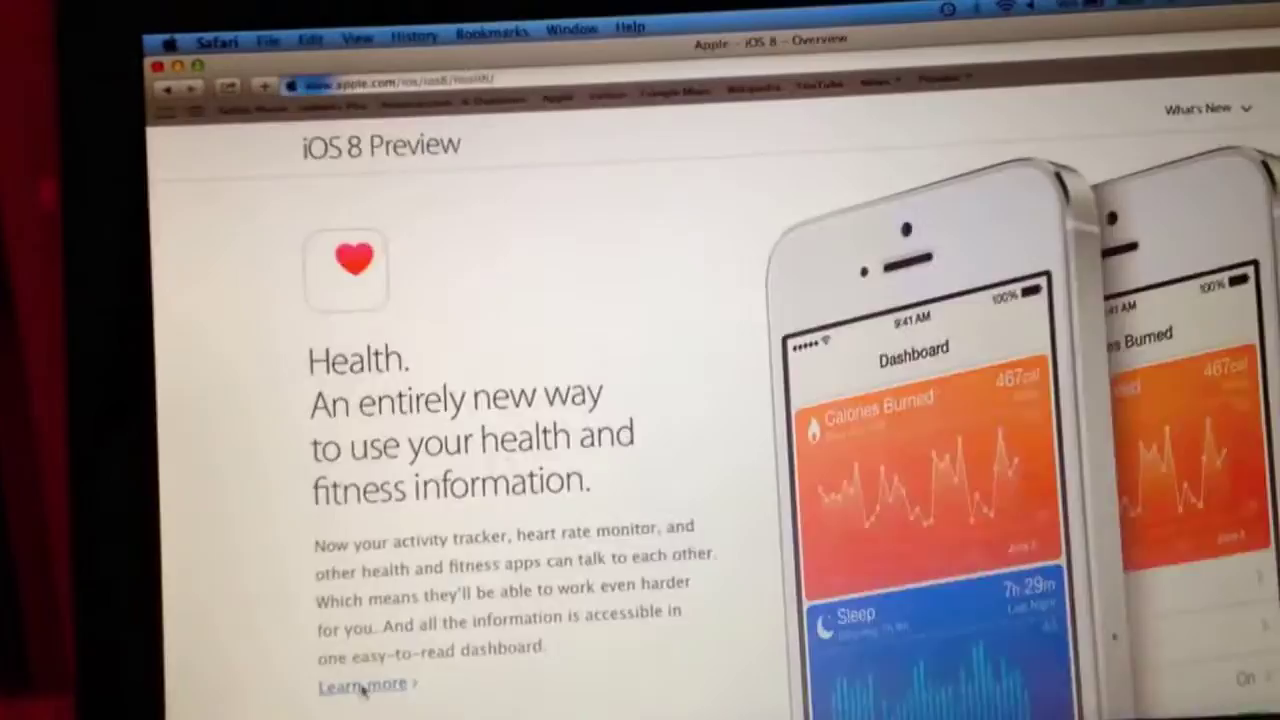
# Step: Follow the Health section's Learn more link to the dedicated Health page
pyautogui.click(372, 662)
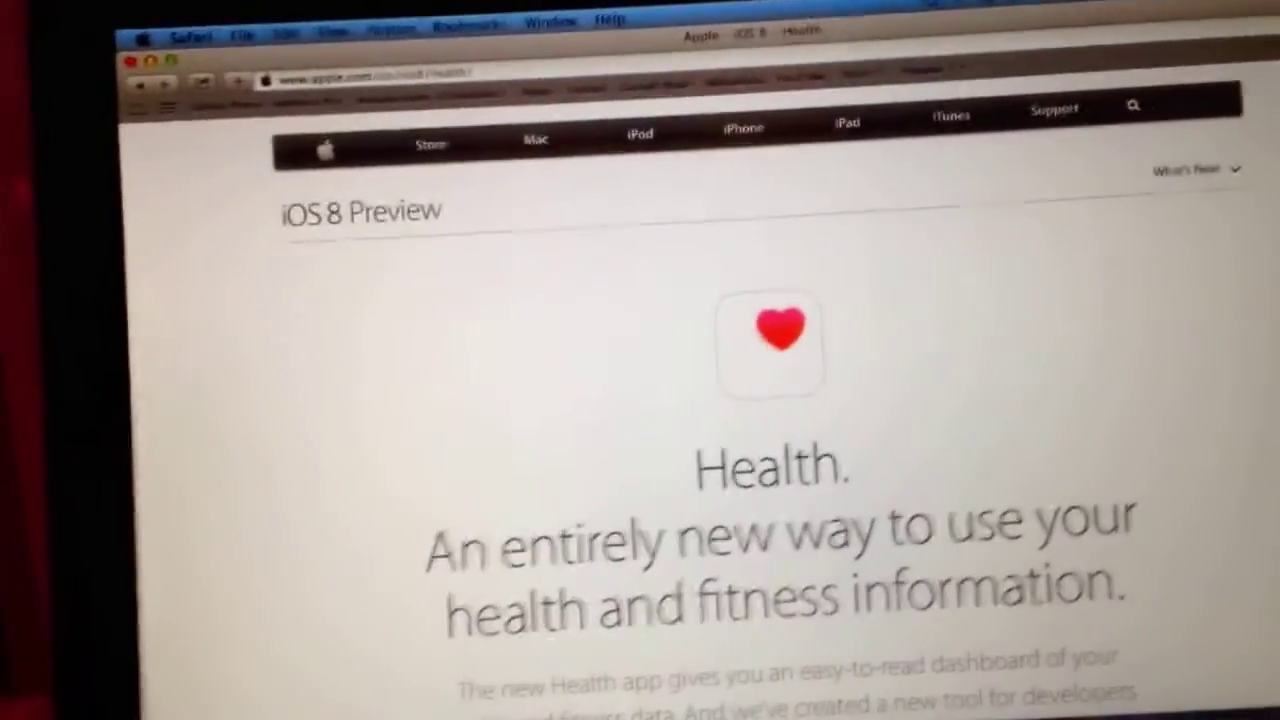
pyautogui.scroll(-2, 700, 400)
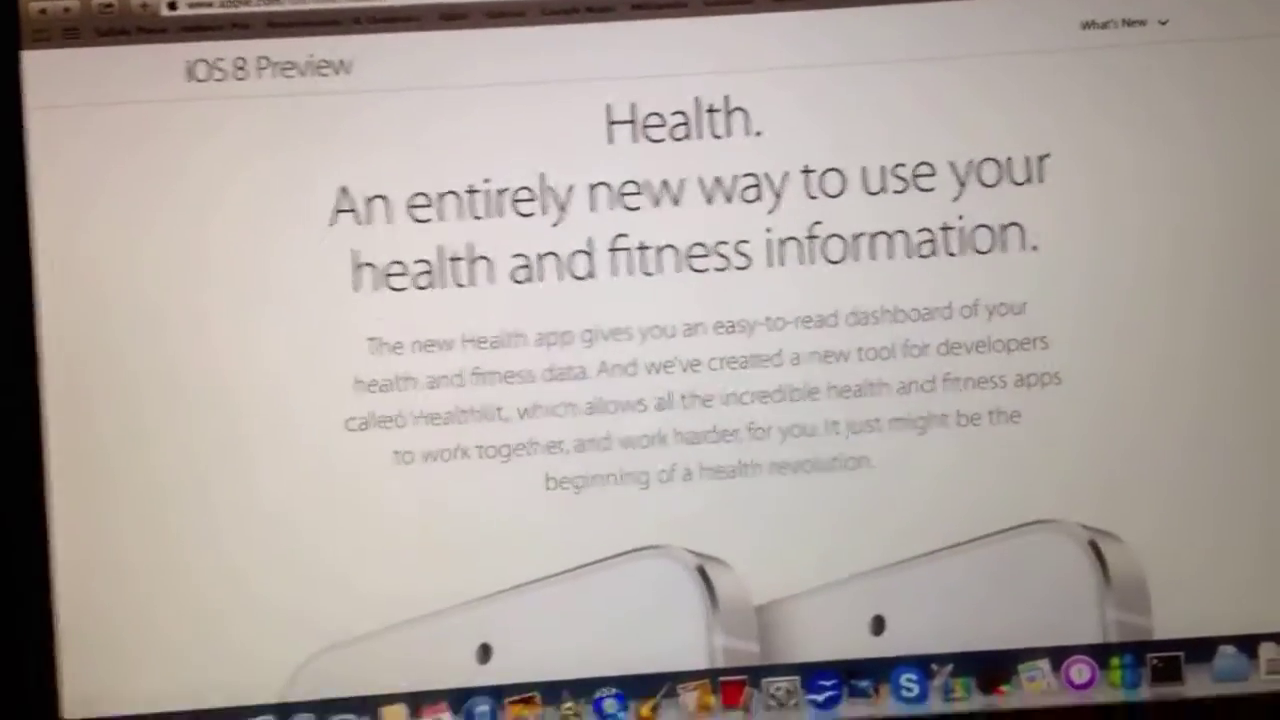
pyautogui.scroll(-5, 700, 400)
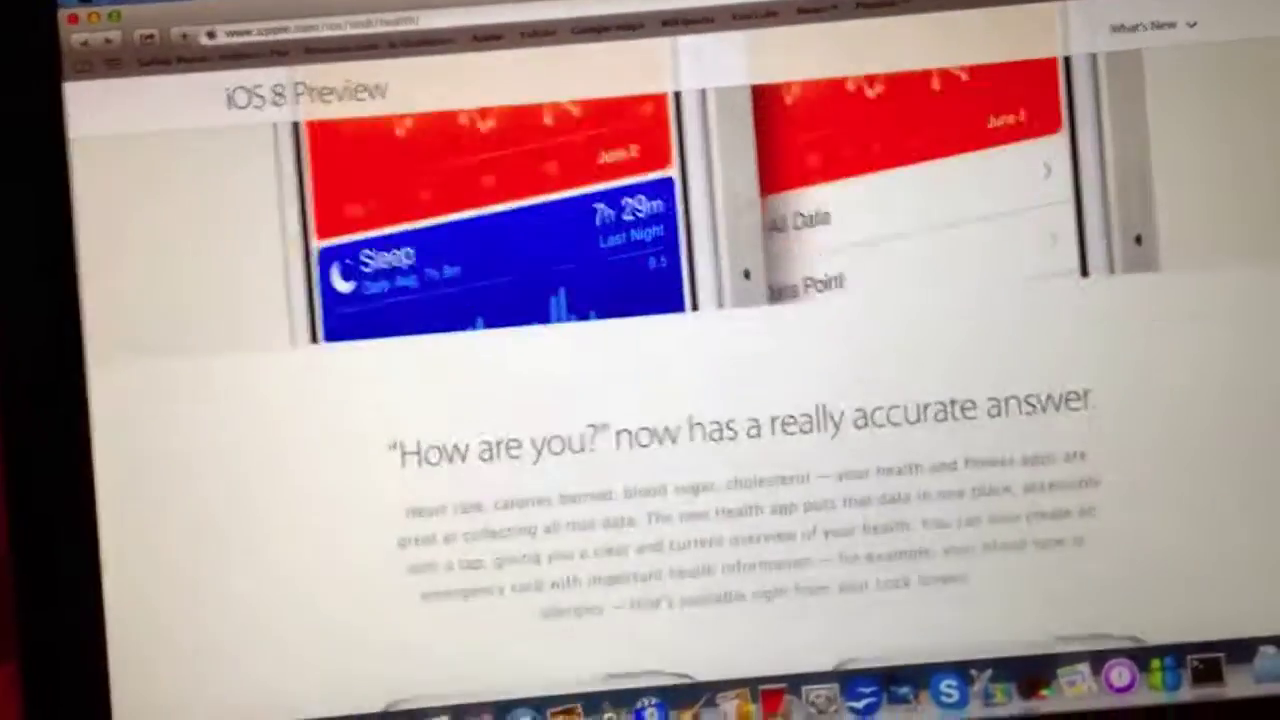
pyautogui.scroll(-3, 640, 350)
pyautogui.scroll(-1, 640, 350)
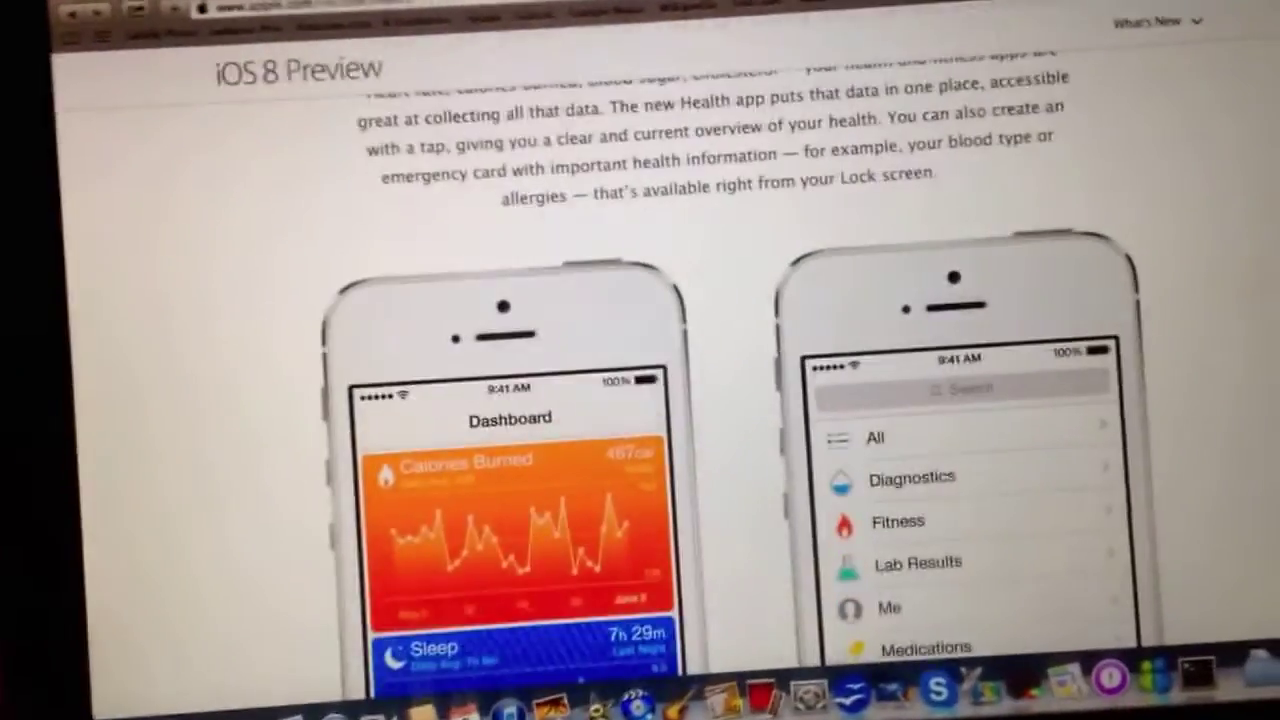
pyautogui.scroll(-2, 640, 350)
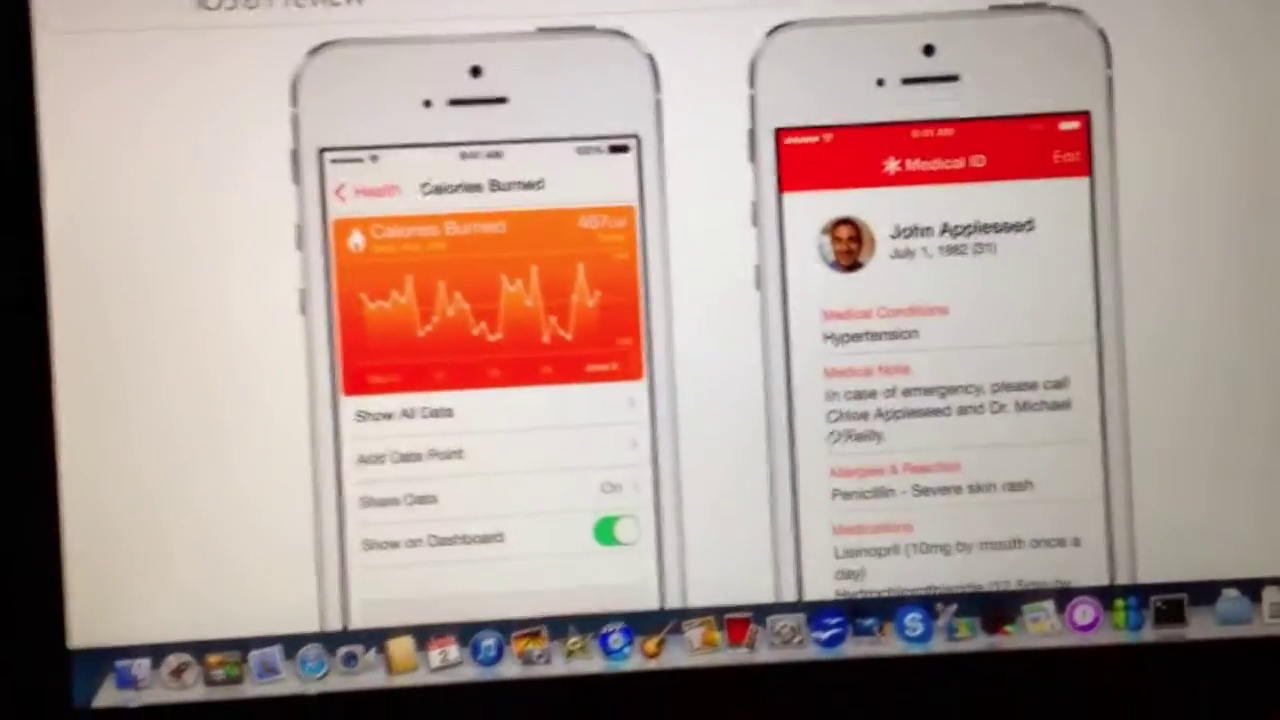
pyautogui.scroll(-2, 640, 350)
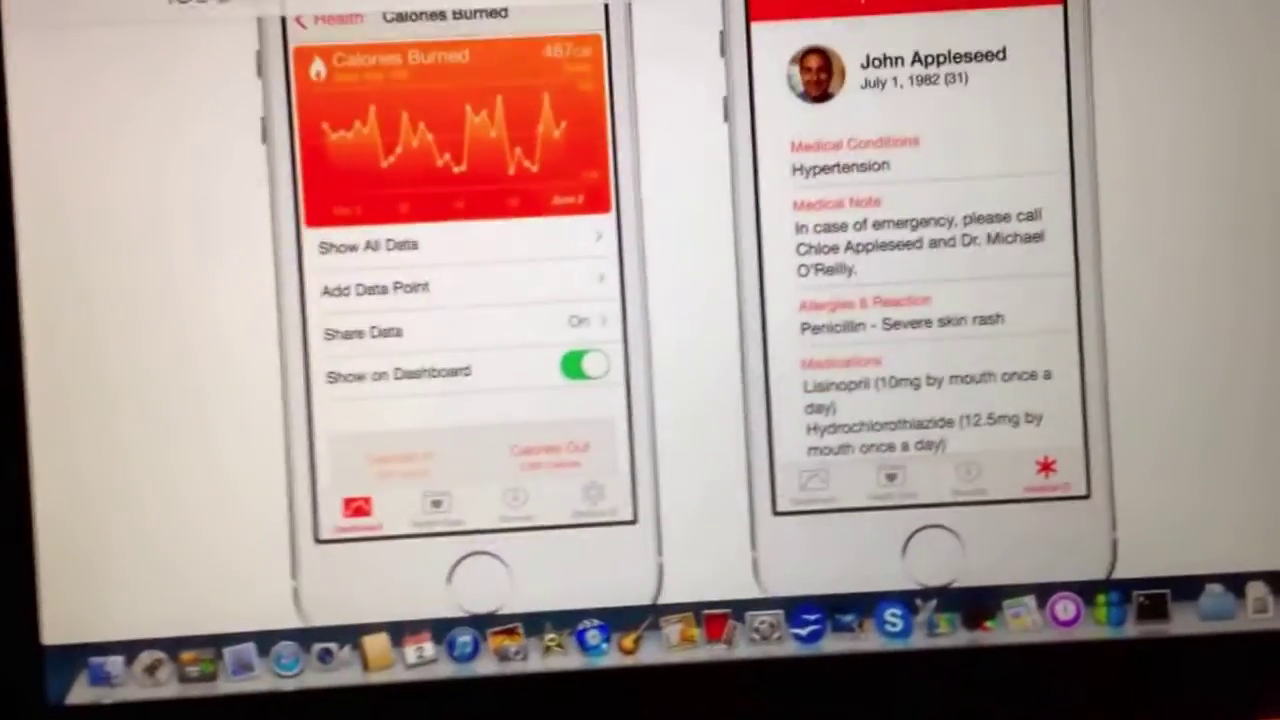
pyautogui.scroll(-3, 640, 350)
pyautogui.scroll(-2, 640, 350)
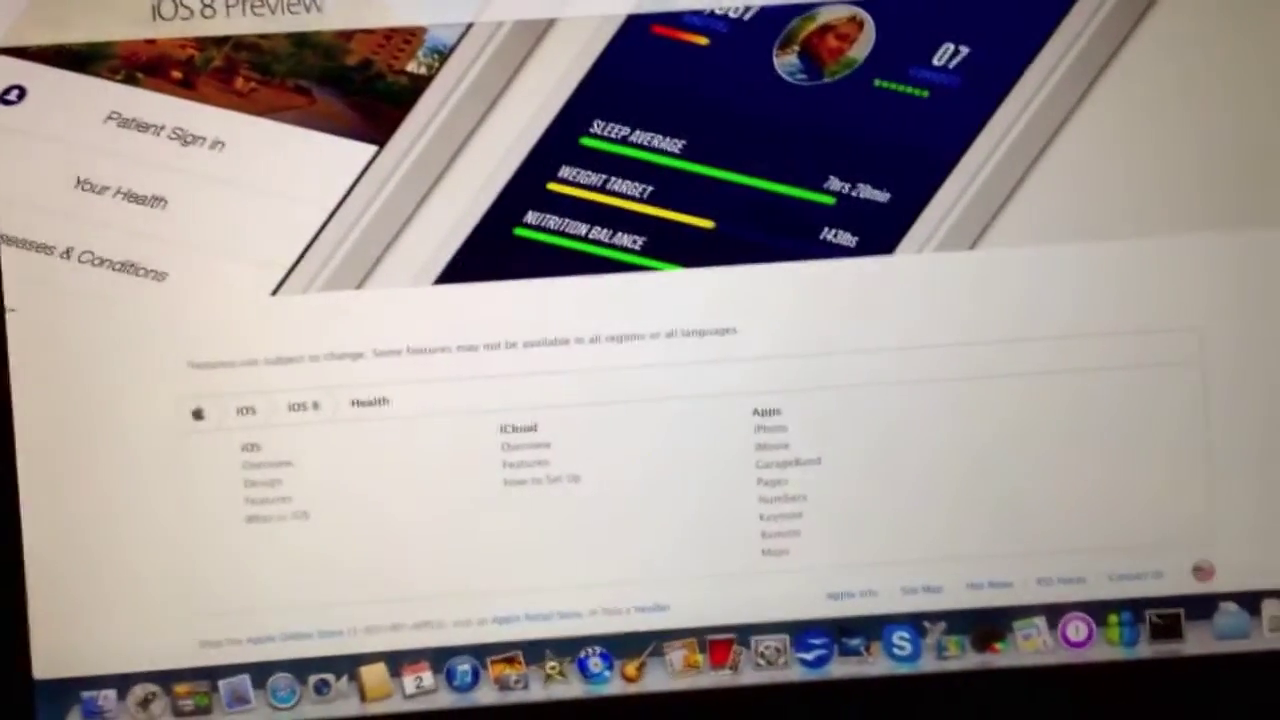
# Step: Go back from the Health page to the iOS 8 Preview overview
pyautogui.click(303, 406)
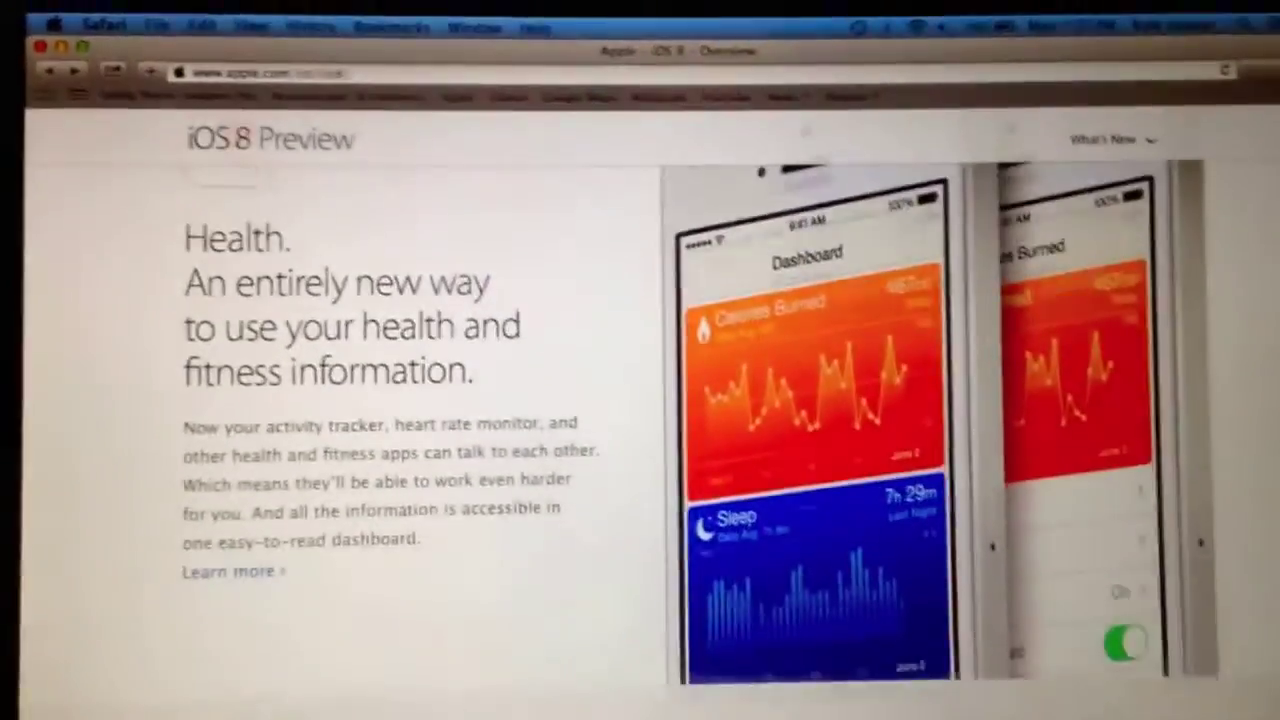
pyautogui.scroll(-5, 640, 400)
pyautogui.scroll(-3, 640, 400)
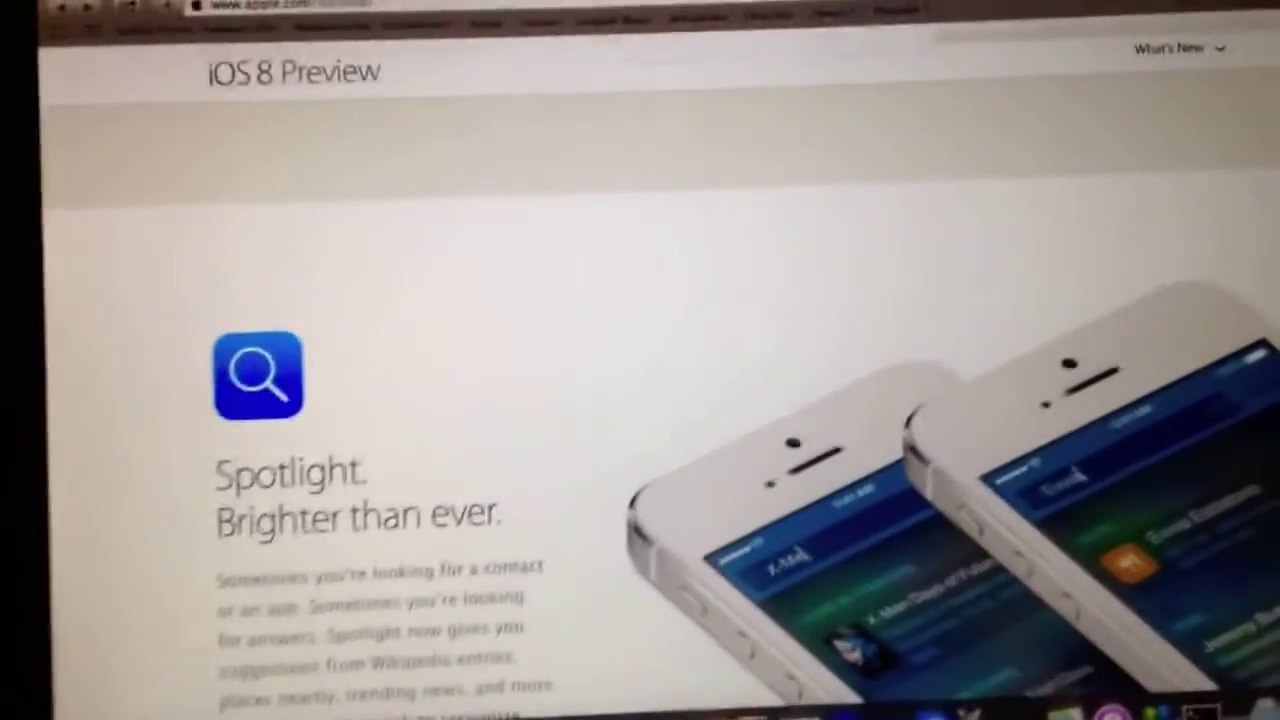
pyautogui.scroll(-3, 640, 400)
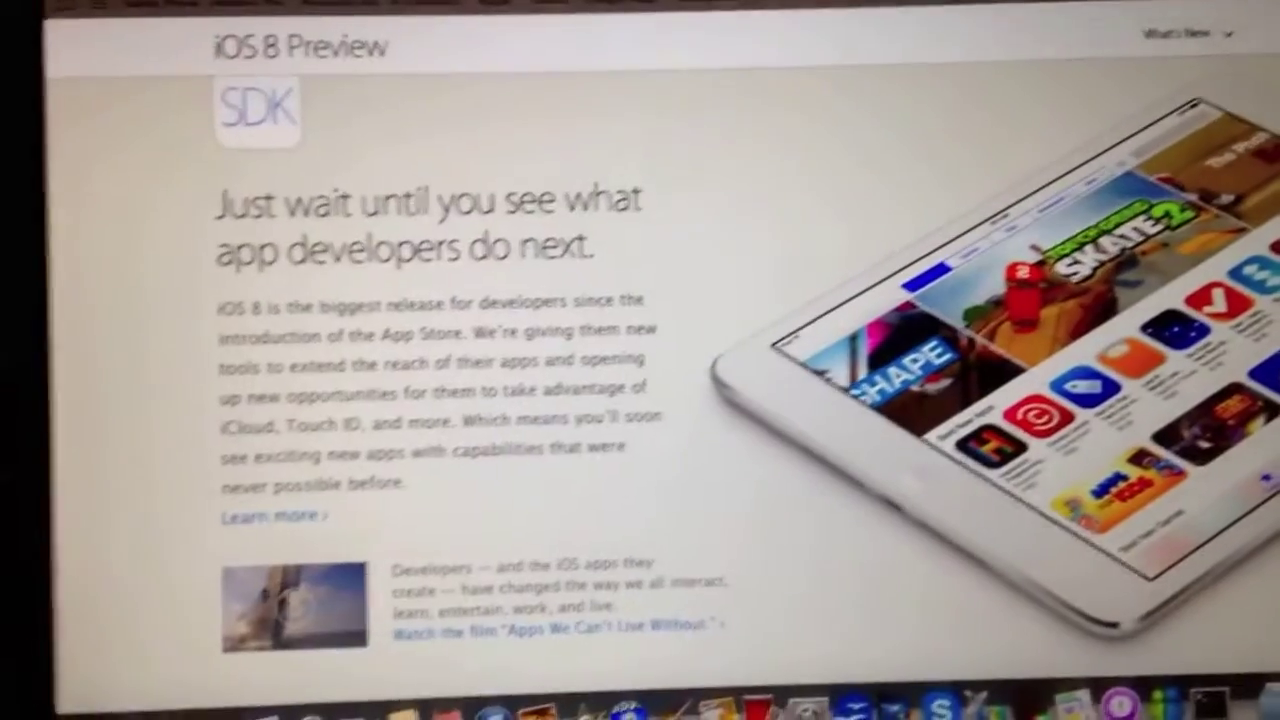
pyautogui.scroll(-1, 640, 400)
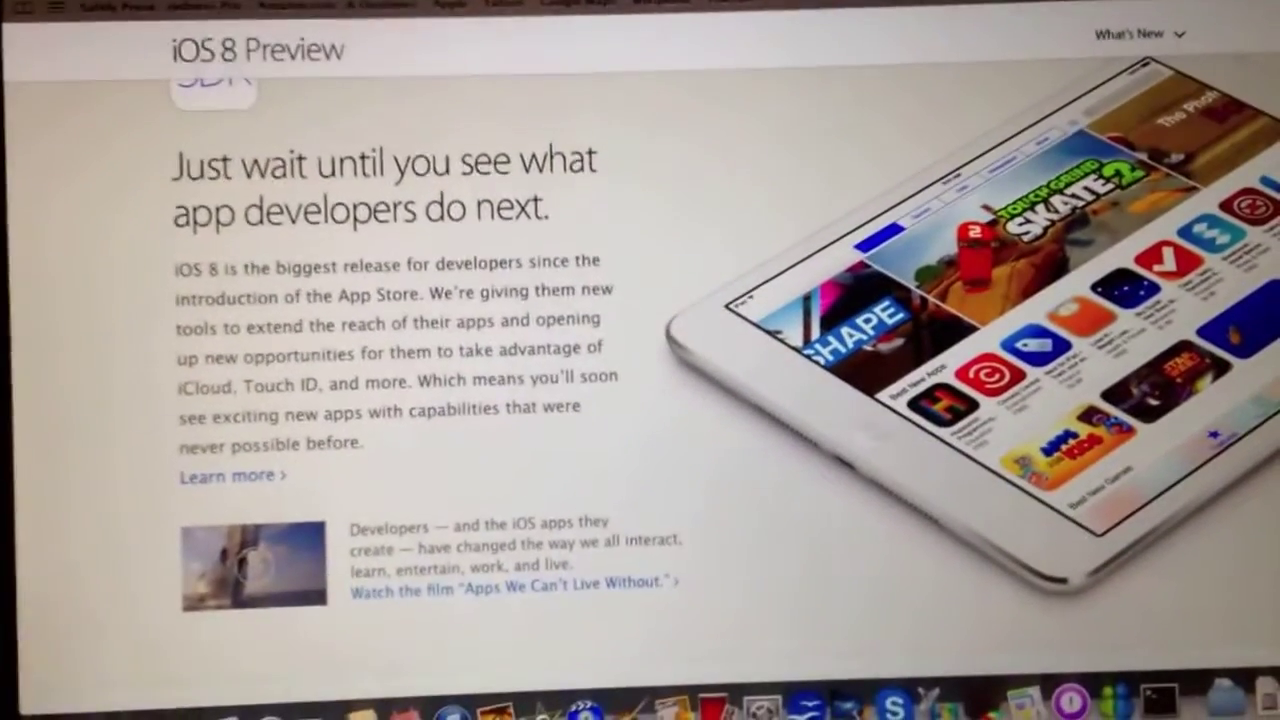
pyautogui.scroll(-2, 640, 400)
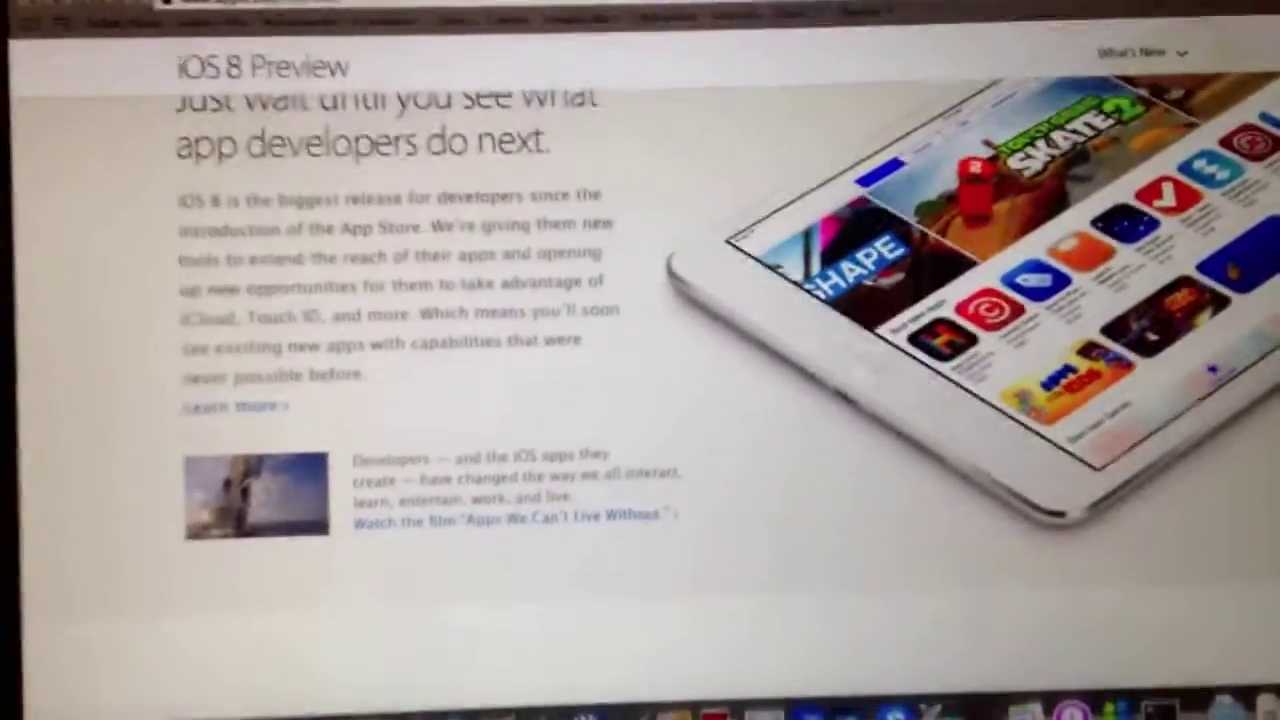
pyautogui.scroll(-1, 640, 400)
pyautogui.scroll(-1, 640, 400)
pyautogui.scroll(-3, 640, 400)
pyautogui.scroll(-2, 640, 400)
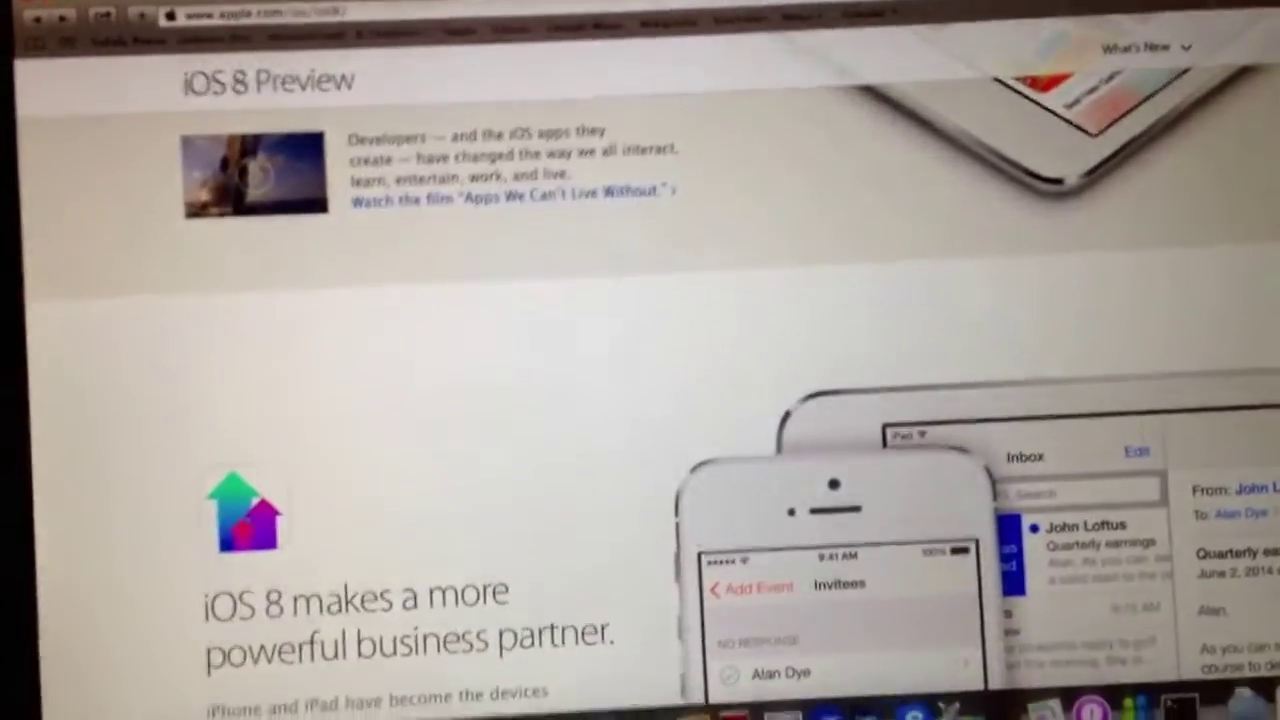
pyautogui.scroll(-3, 640, 400)
pyautogui.scroll(-2, 640, 400)
pyautogui.scroll(1, 640, 400)
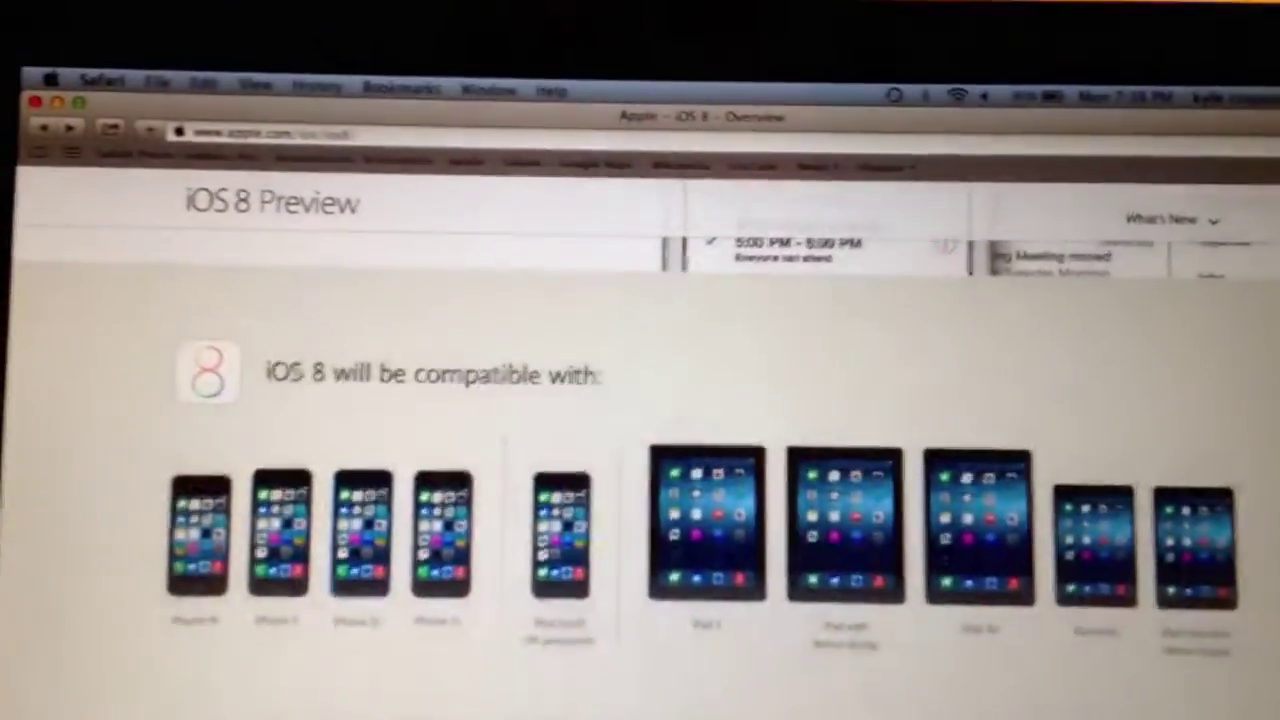
pyautogui.scroll(-1, 640, 400)
pyautogui.scroll(-1, 640, 400)
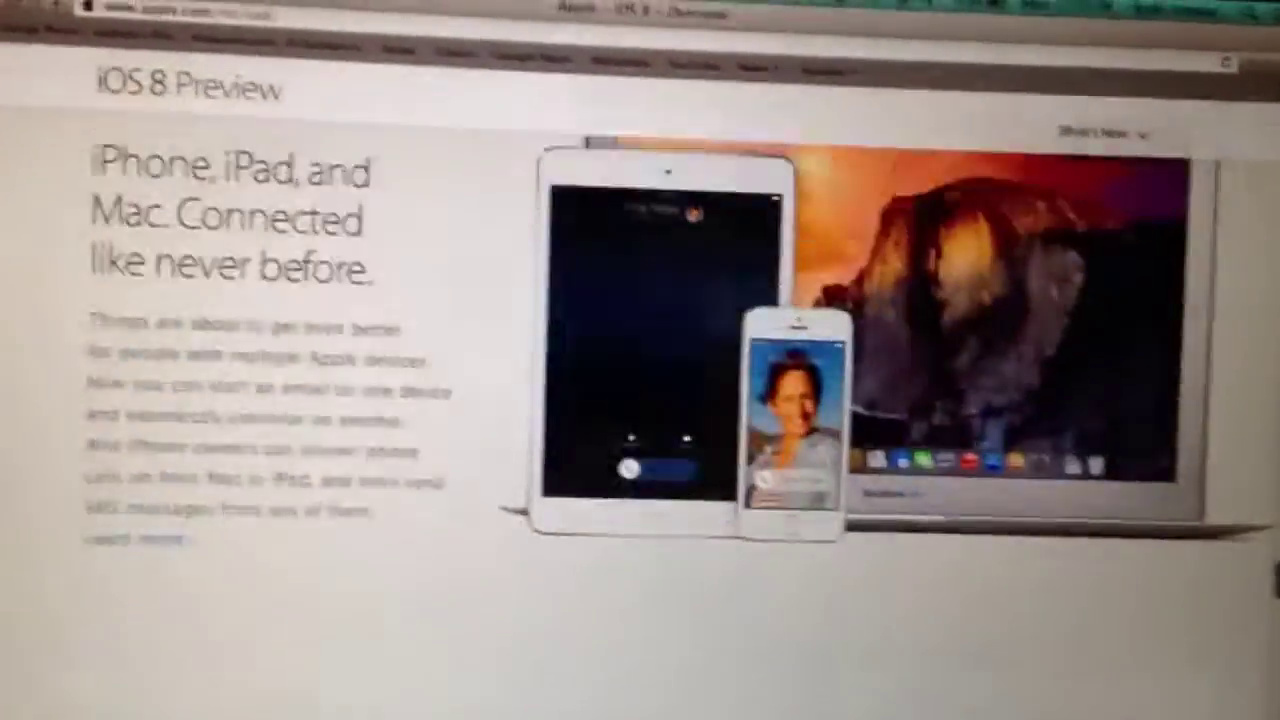
pyautogui.scroll(3, 640, 400)
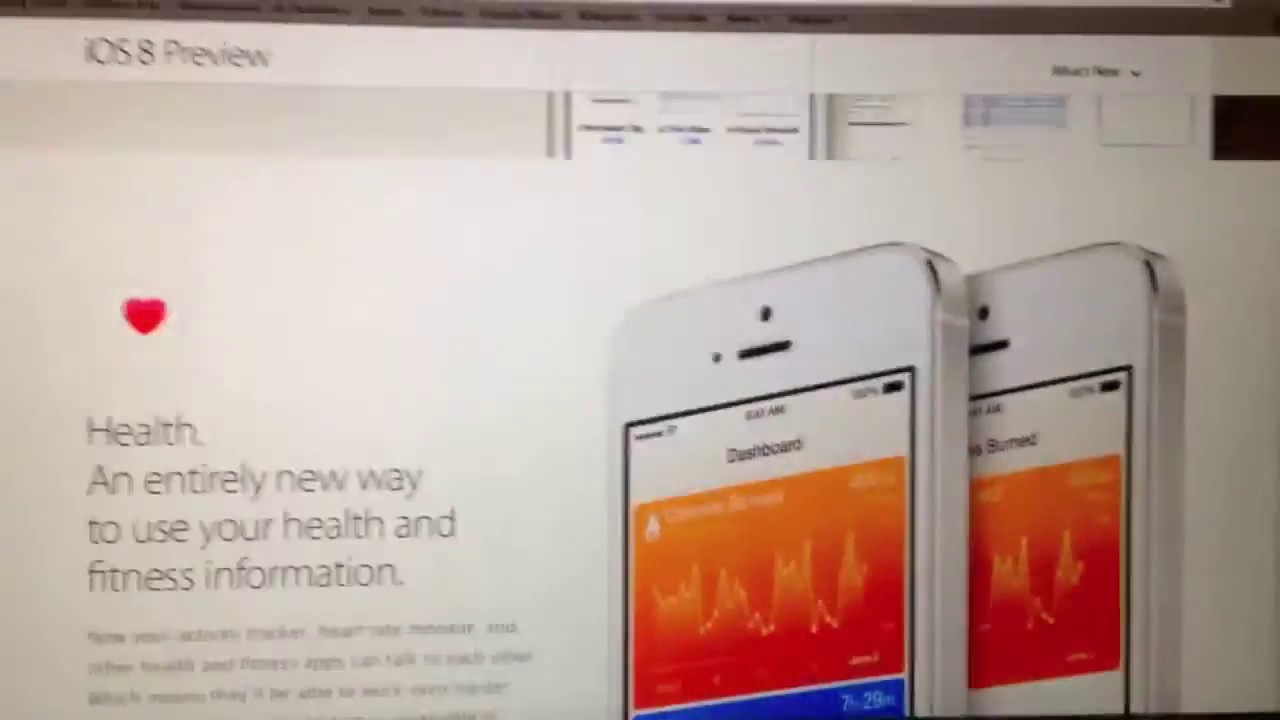
pyautogui.scroll(5, 640, 400)
pyautogui.scroll(5, 640, 400)
pyautogui.scroll(5, 640, 400)
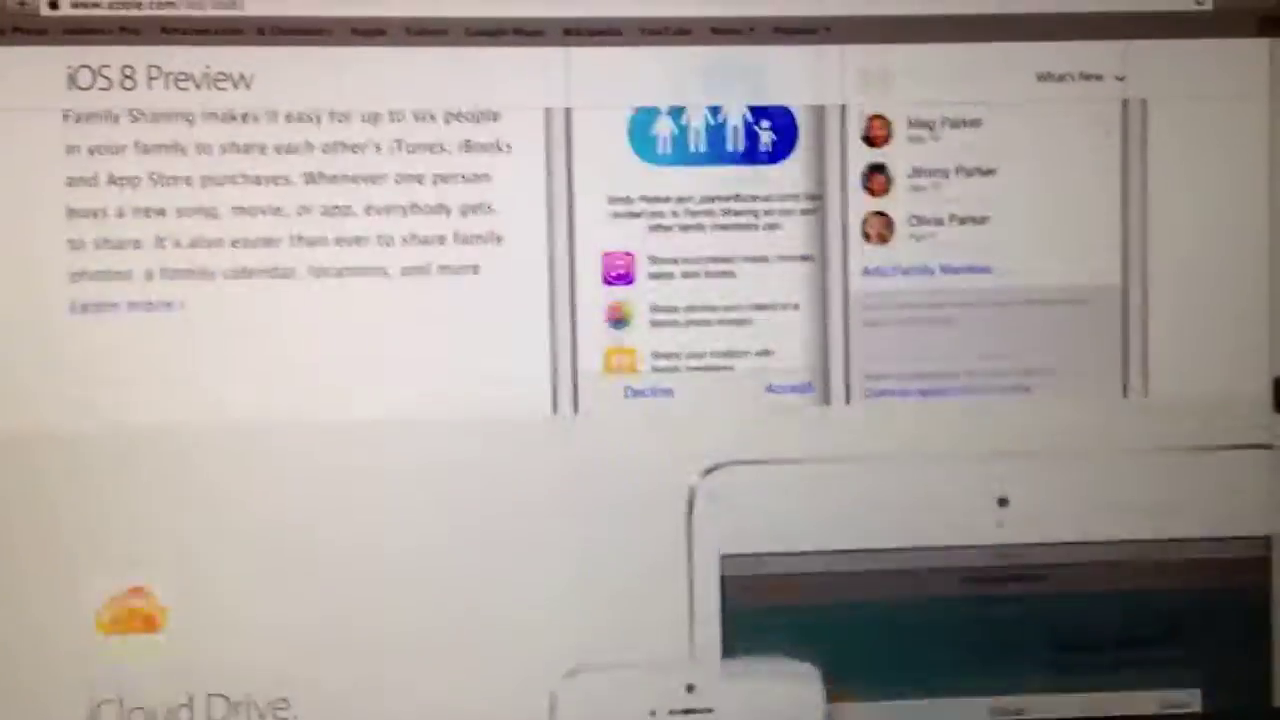
pyautogui.scroll(5, 640, 400)
pyautogui.scroll(5, 640, 400)
pyautogui.scroll(5, 640, 400)
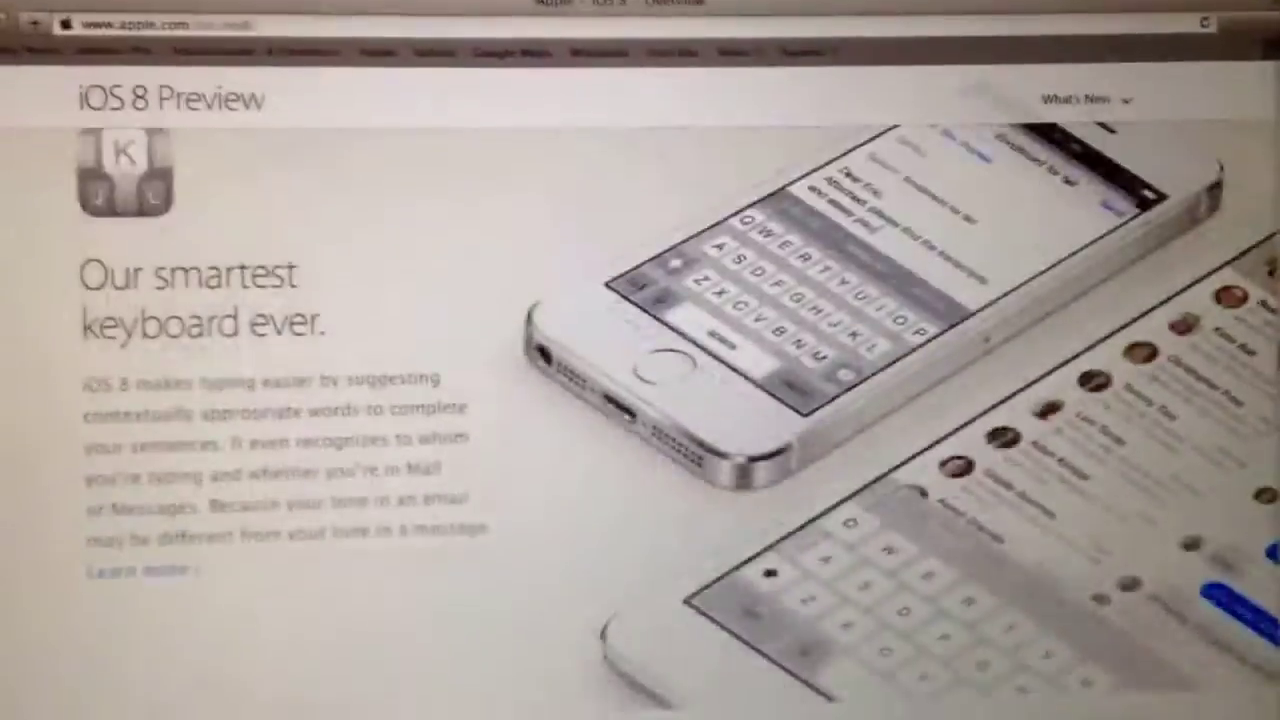
pyautogui.scroll(5, 640, 400)
pyautogui.scroll(5, 640, 400)
pyautogui.scroll(5, 640, 400)
pyautogui.scroll(5, 640, 400)
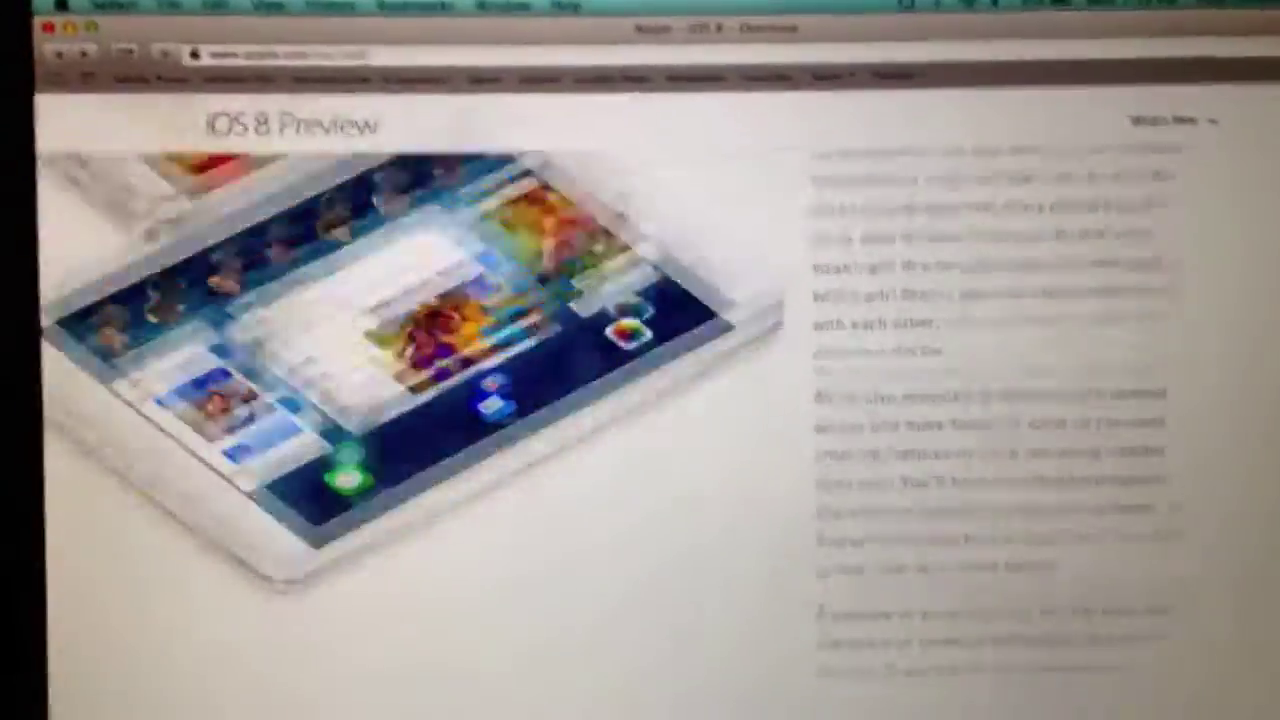
pyautogui.scroll(5, 640, 400)
pyautogui.scroll(3, 640, 400)
pyautogui.scroll(5, 640, 400)
pyautogui.scroll(5, 640, 400)
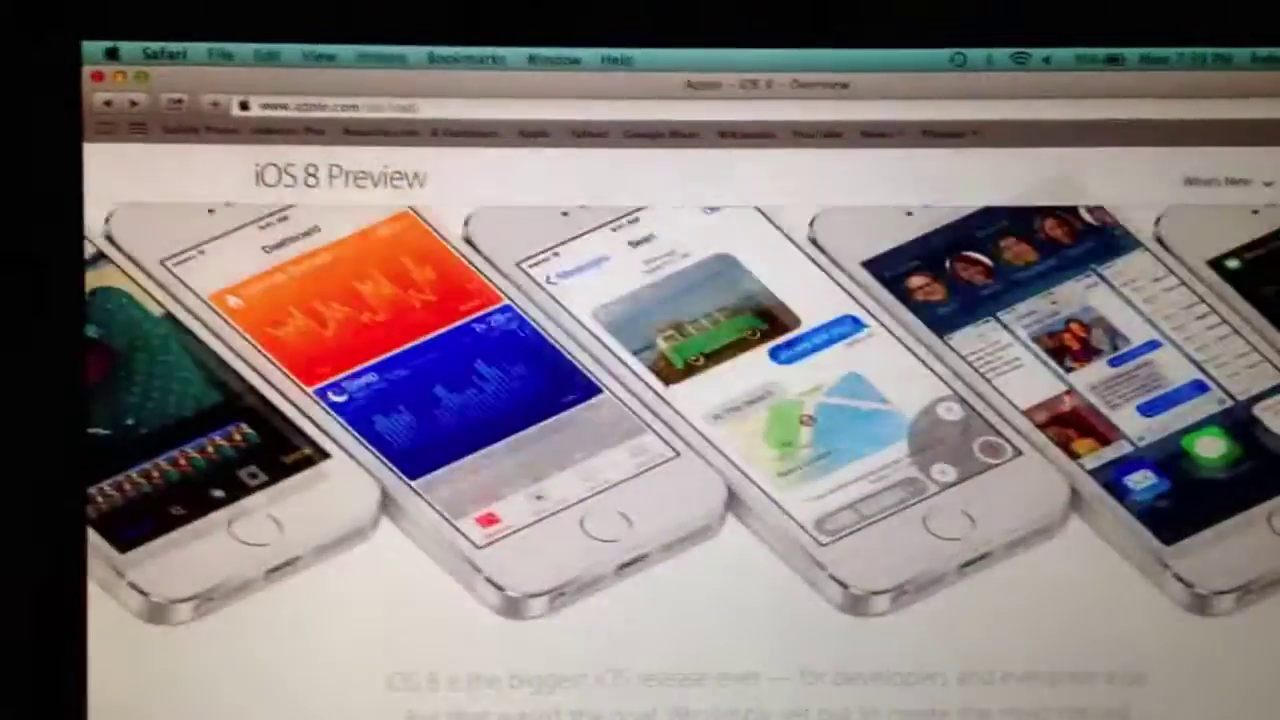
pyautogui.scroll(5, 640, 400)
pyautogui.scroll(3, 640, 400)
pyautogui.scroll(2, 640, 400)
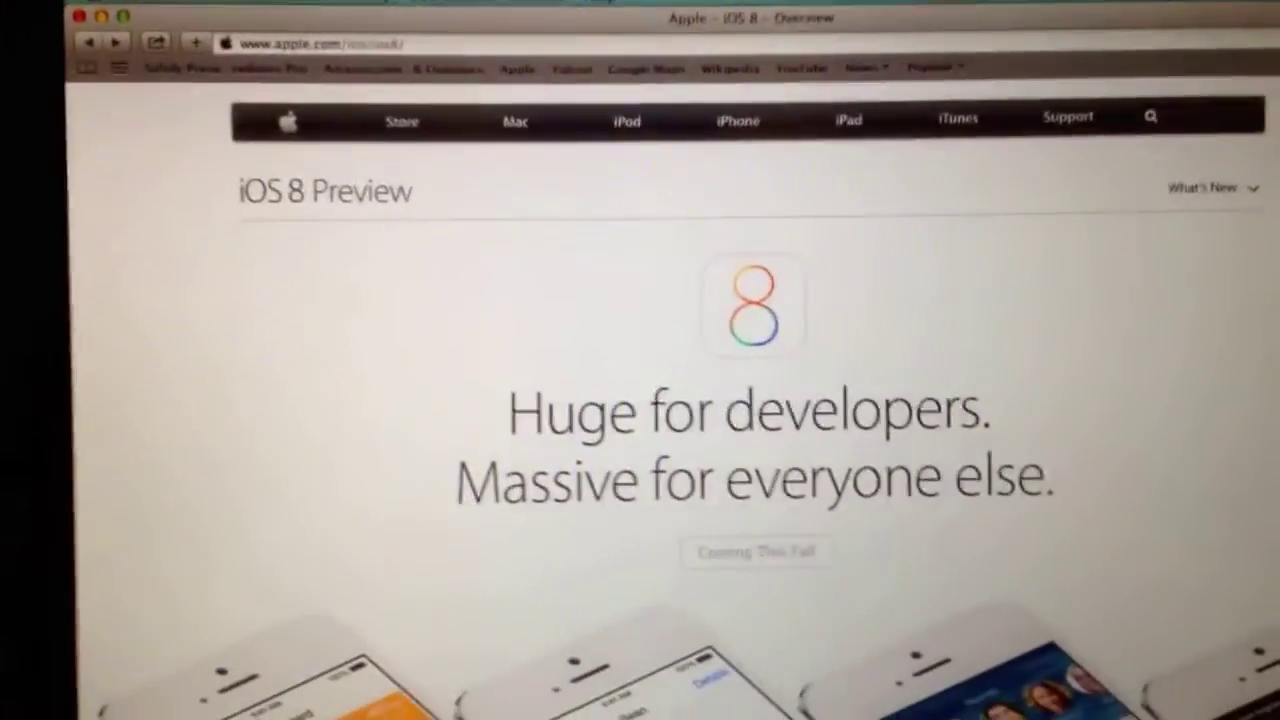